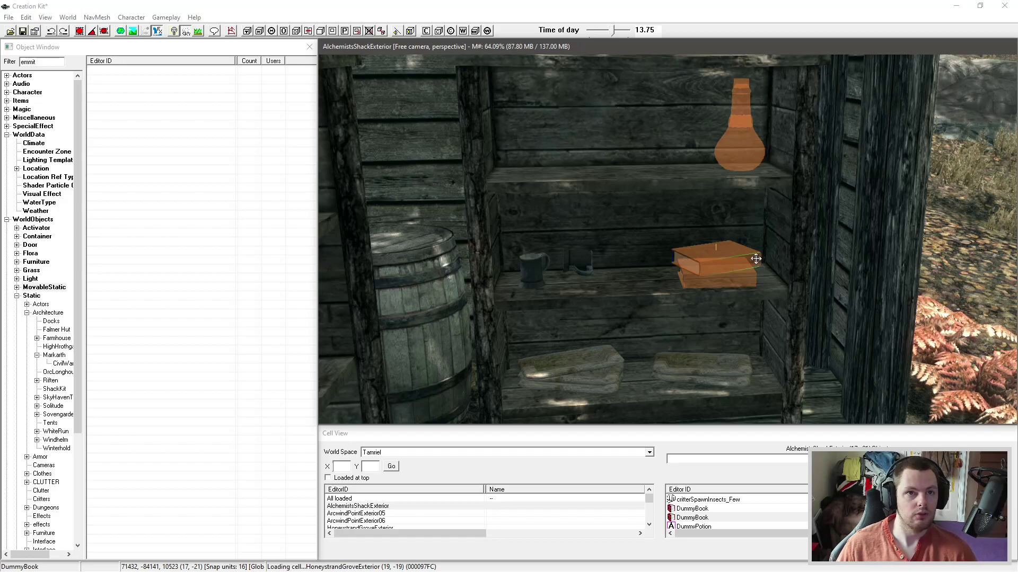
Step: Examine the dummy potion and the stacked dummy books on the shelves inside the alchemist's shack
middle_click_drag(764, 268, 753, 268)
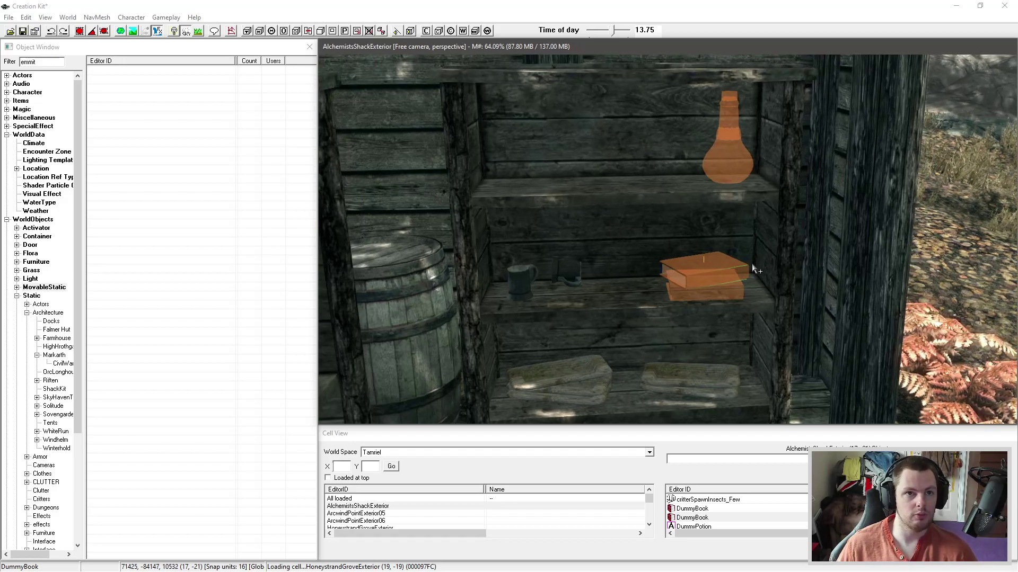
scroll(750, 266, "up", 5)
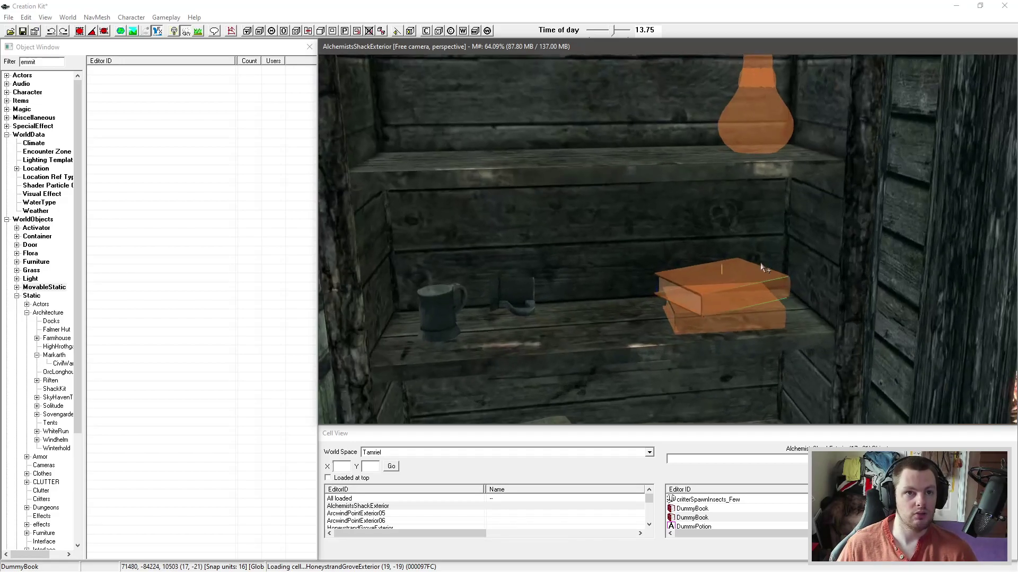
scroll(769, 268, "down", 4)
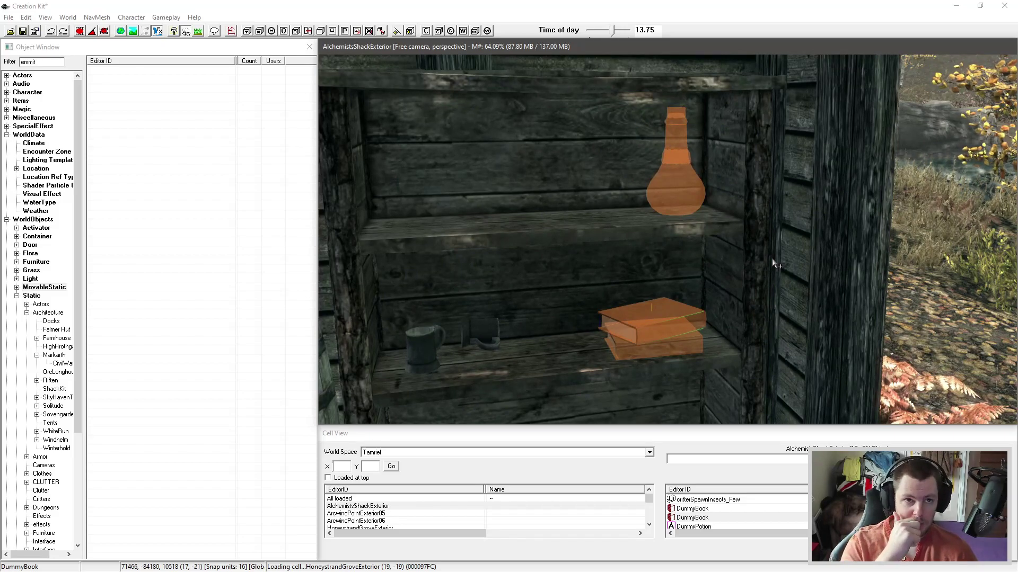
middle_click_drag(768, 277, 764, 276)
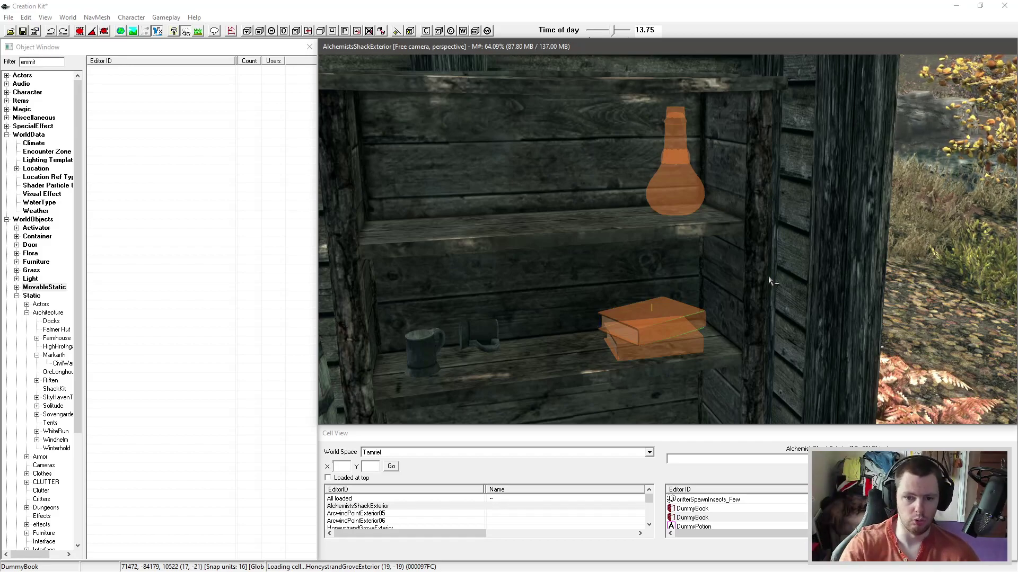
middle_click_drag(751, 260, 743, 252)
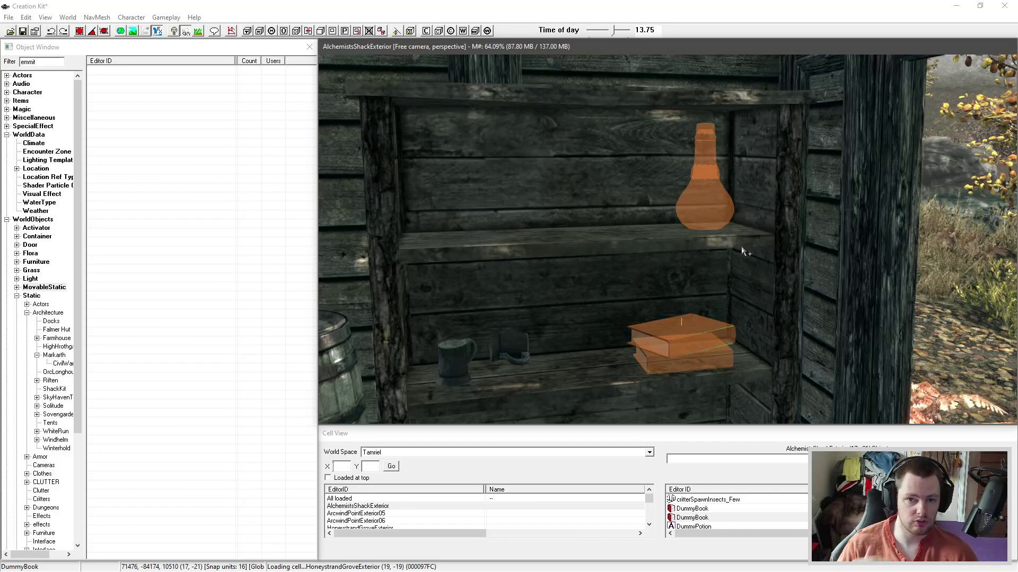
middle_click_drag(710, 262, 691, 254)
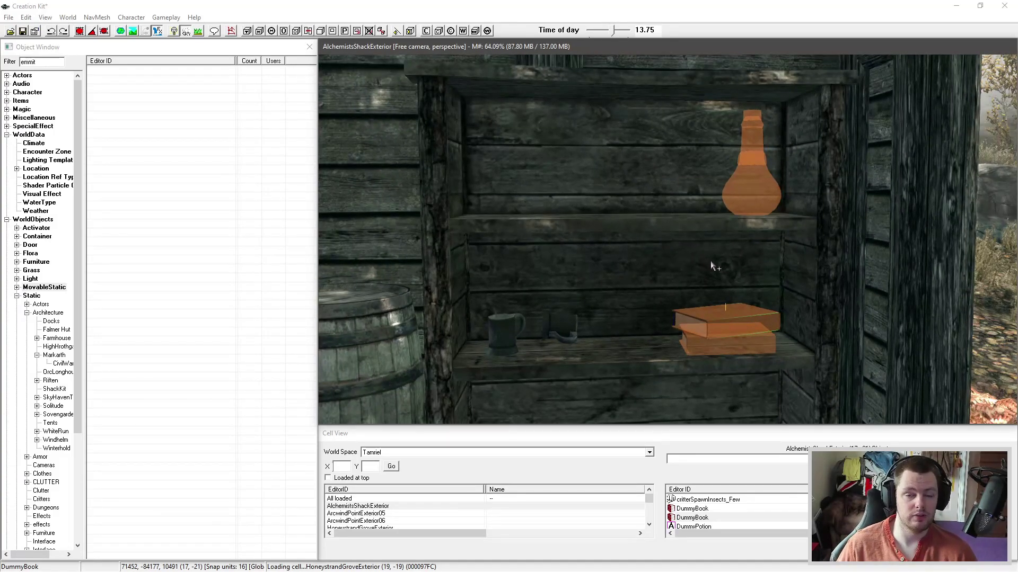
scroll(706, 262, "down", 2)
middle_click_drag(705, 263, 696, 270)
left_click(768, 231)
left_click(740, 333)
Step: Look over the shack's exterior and return to the interior shelves beside the barrel
scroll(704, 310, "down", 10)
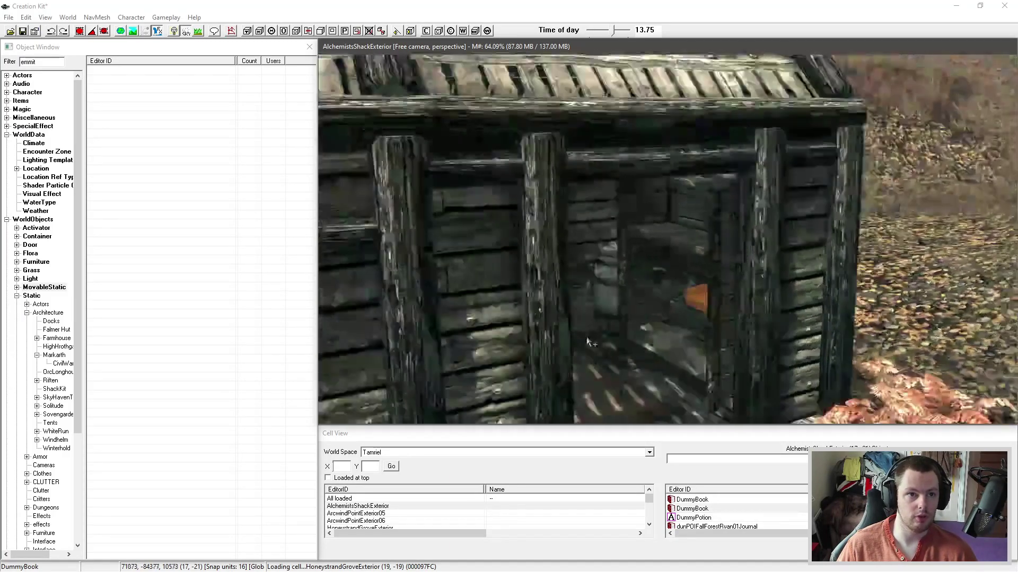
scroll(700, 307, "down", 5)
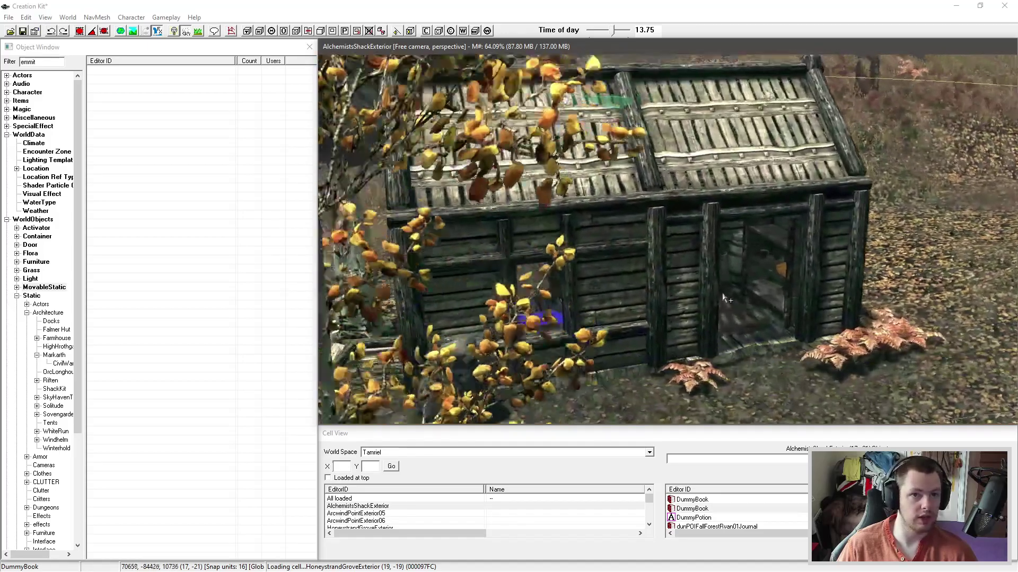
middle_click_drag(724, 298, 799, 284, "shift")
scroll(798, 284, "up", 10)
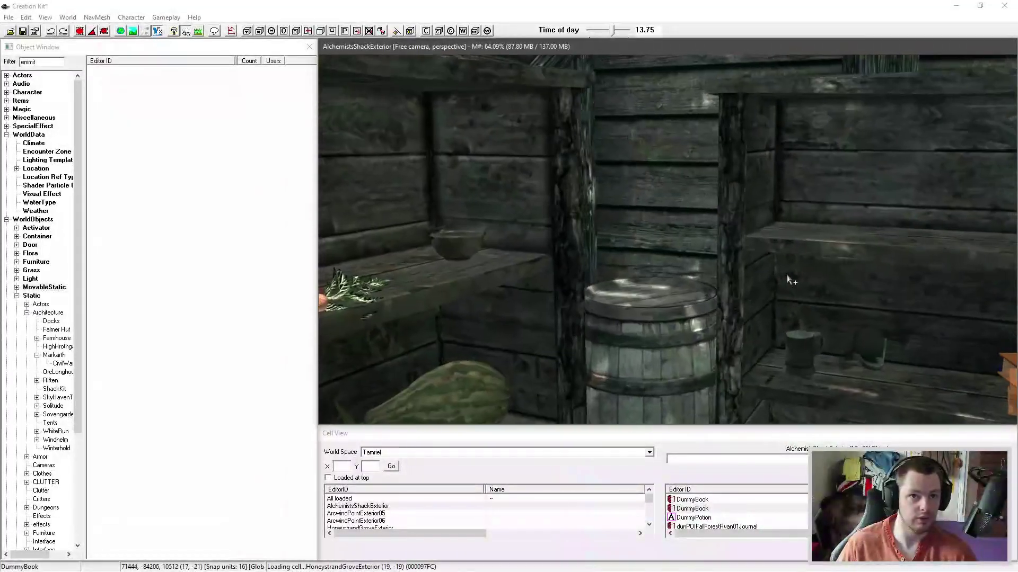
scroll(777, 273, "down", 8)
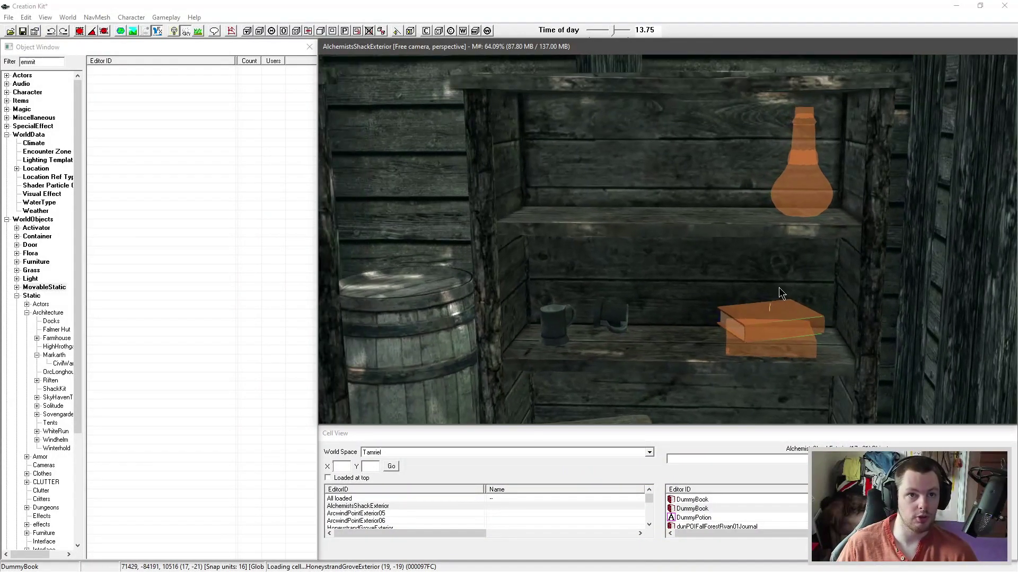
Step: Select the dummy potion on the upper shelf and inspect it in place
left_click(799, 209)
scroll(800, 210, "down", 6)
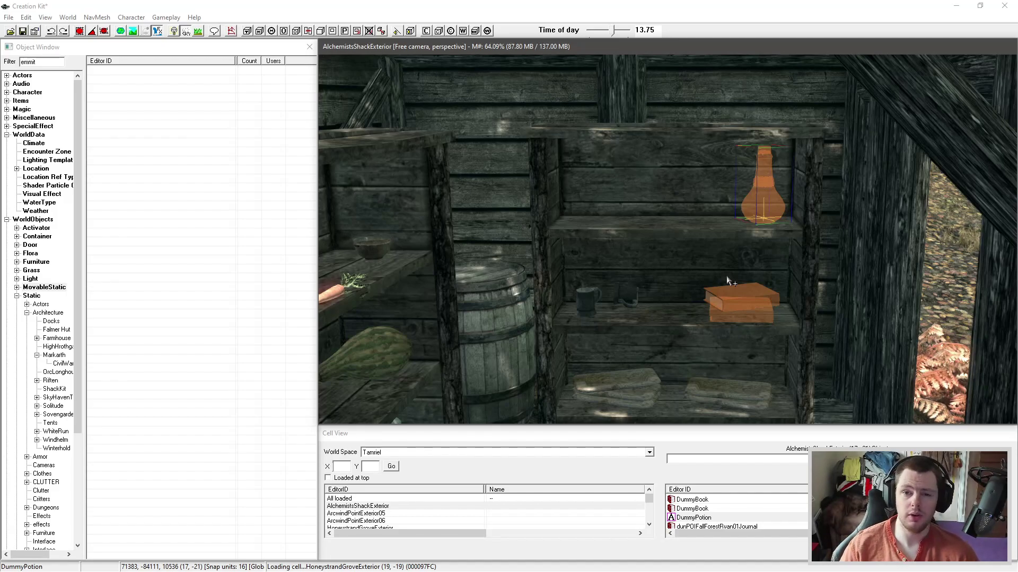
middle_click_drag(716, 271, 723, 262, "shift")
scroll(723, 262, "up", 2)
scroll(726, 268, "up", 3)
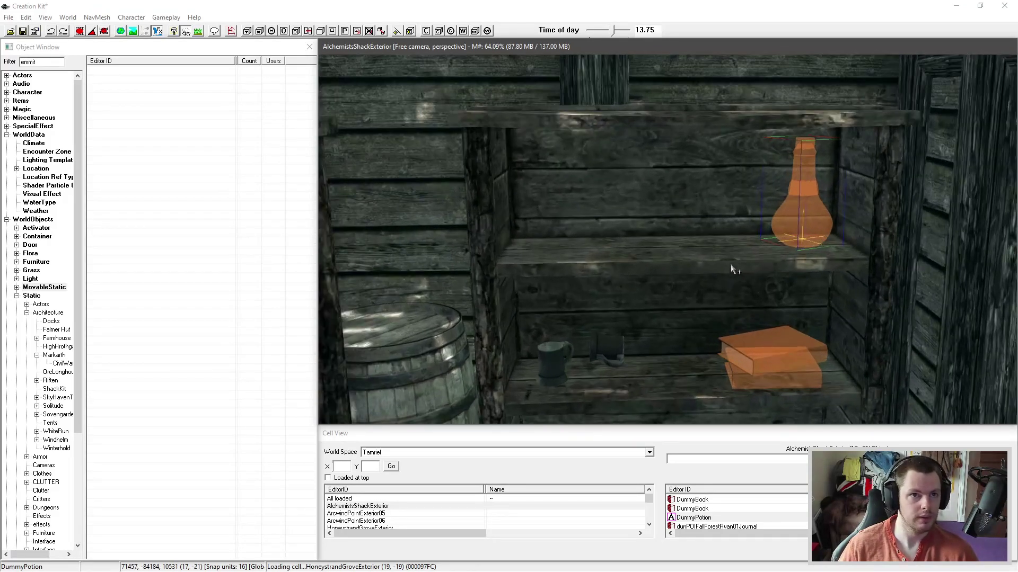
Step: Filter the objects by "dummy" across all object categories
left_click(115, 119)
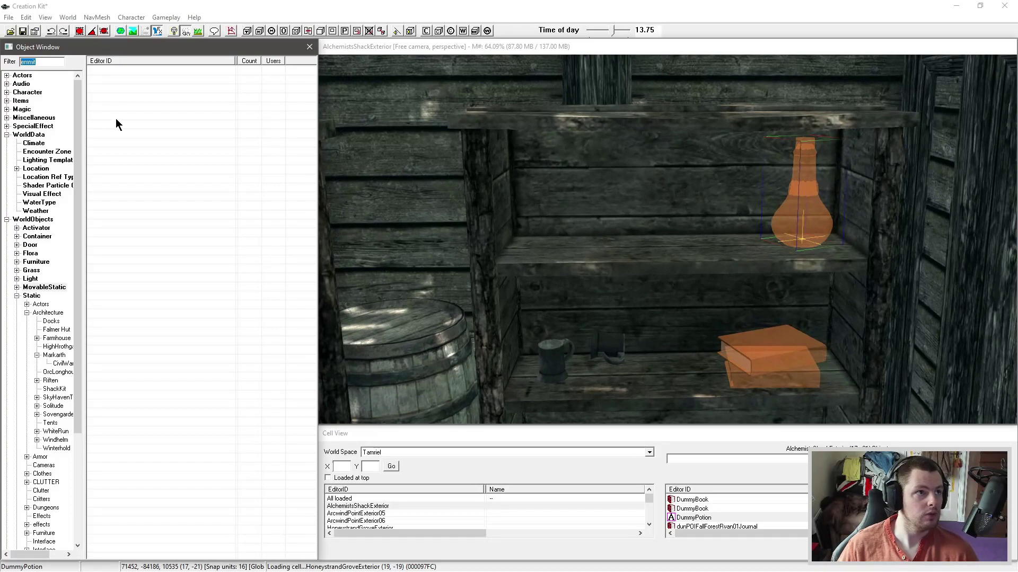
type("dummy")
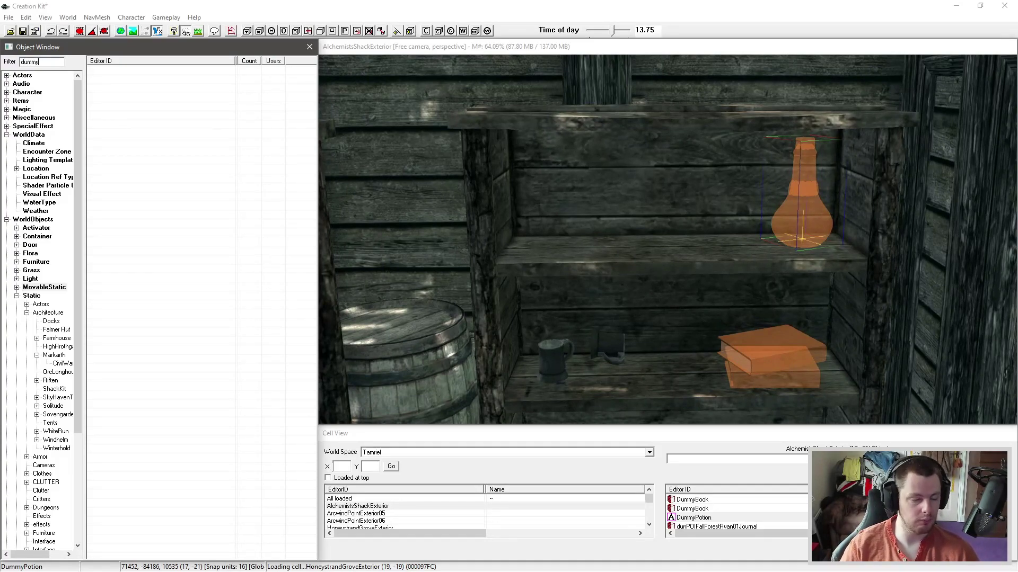
scroll(79, 141, "down", 6)
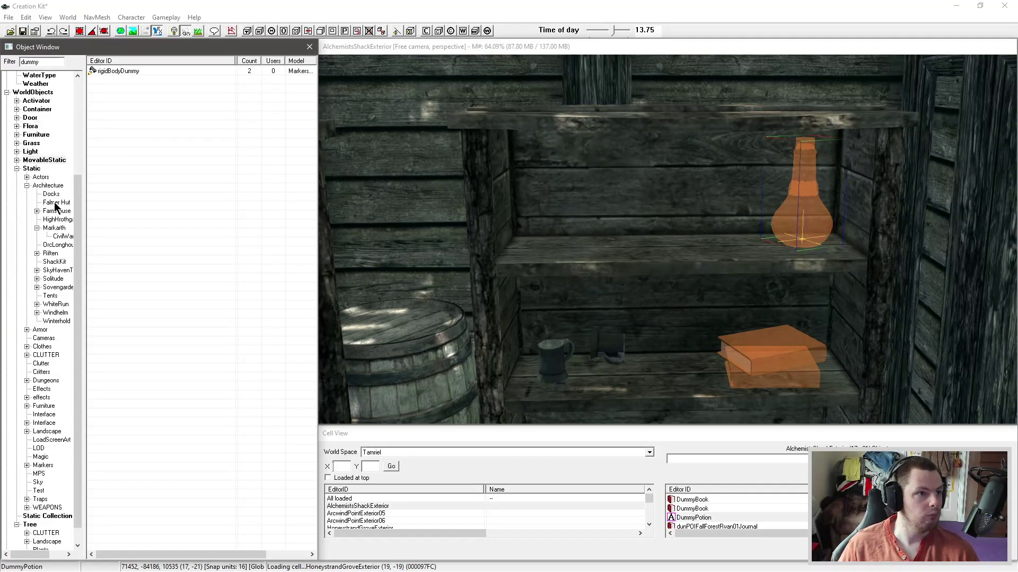
left_click(18, 542)
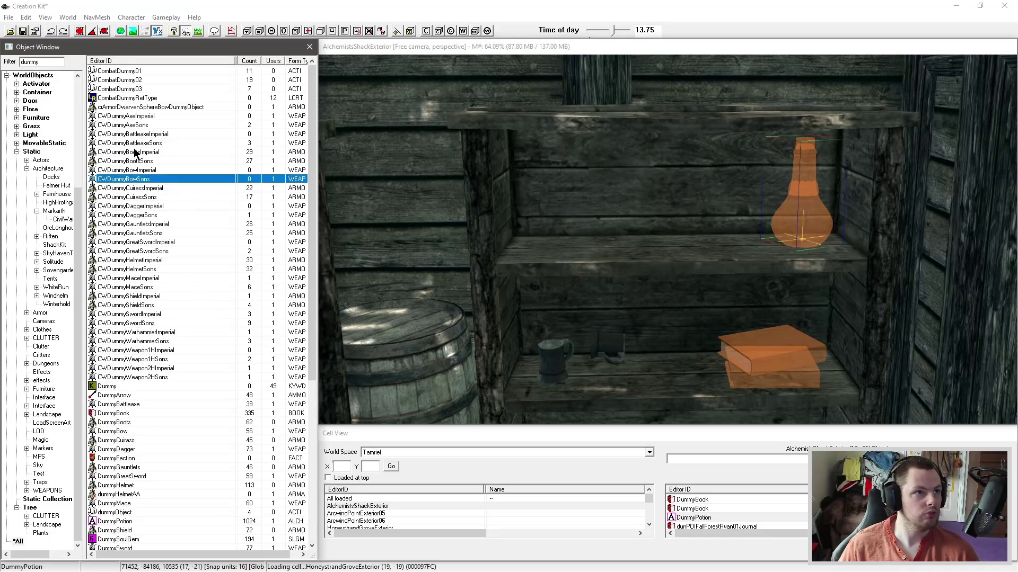
Step: Preview CWDummyAxeImperial and rotate its model until the full axe shape is in view
right_click(135, 118)
left_click(163, 172)
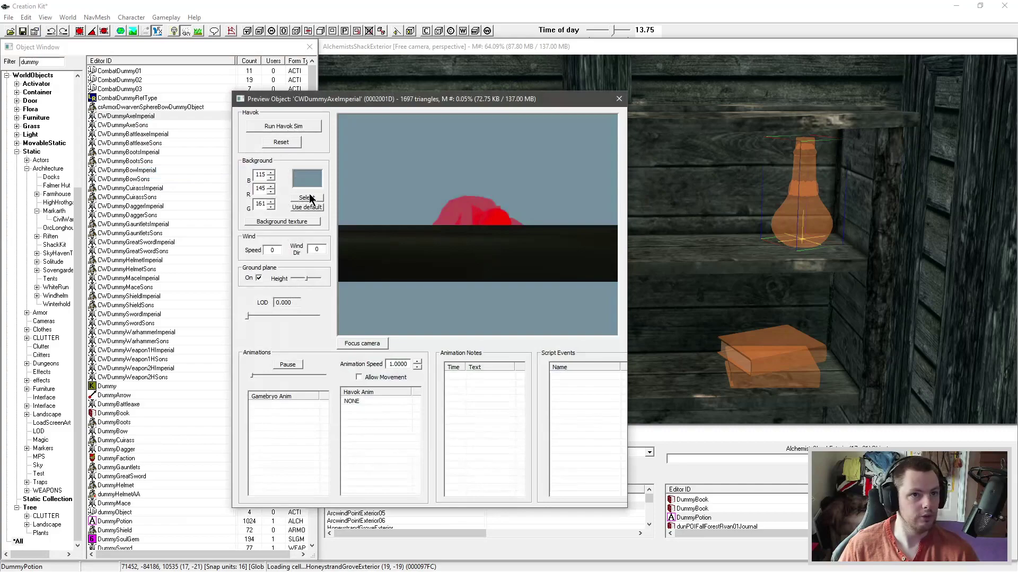
middle_click_drag(467, 189, 504, 269)
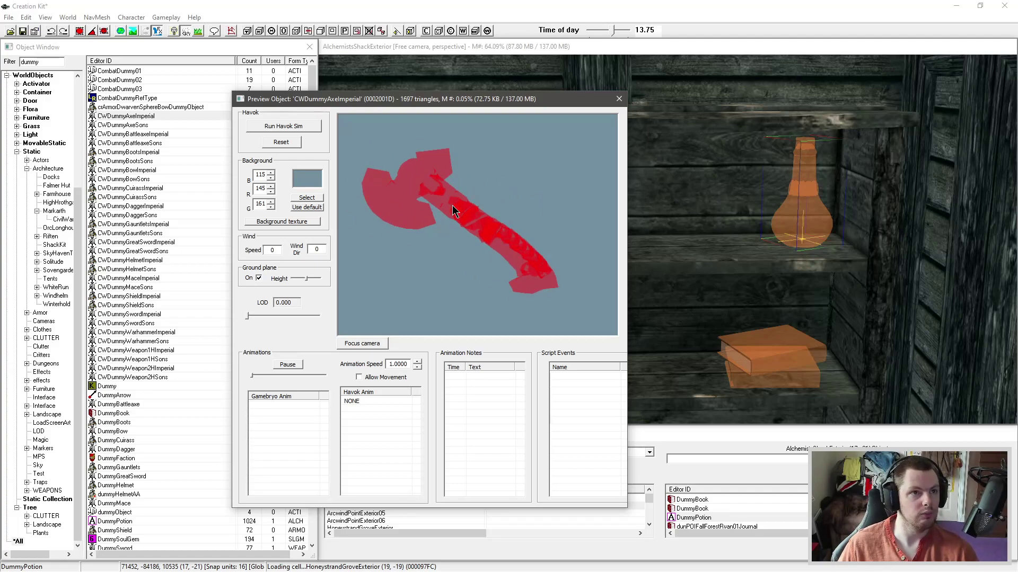
Step: Browse the previews of the filtered dummy objects, from the CWDummy weapons and armor through the plain Dummy items
left_click(170, 148)
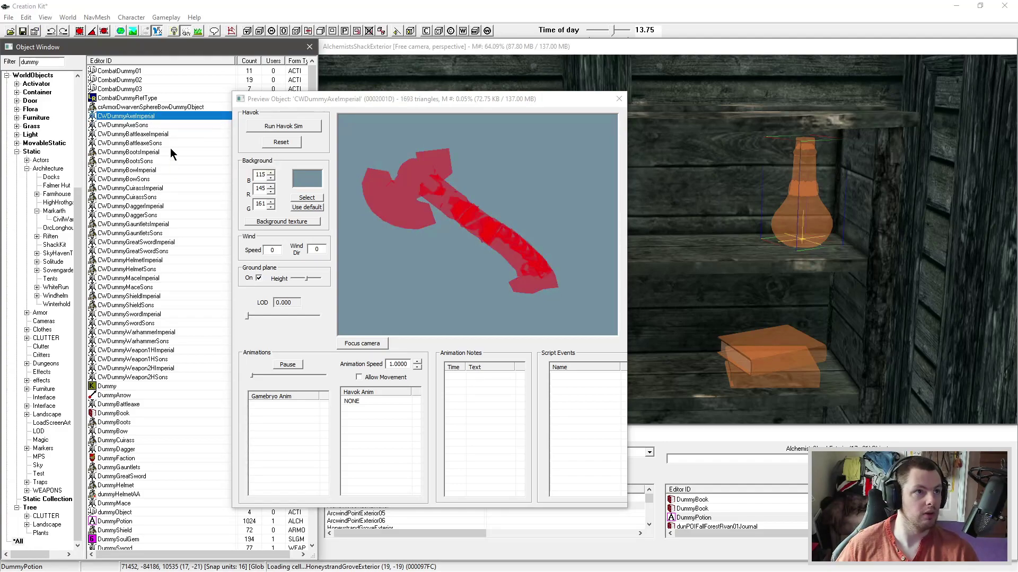
key("Down")
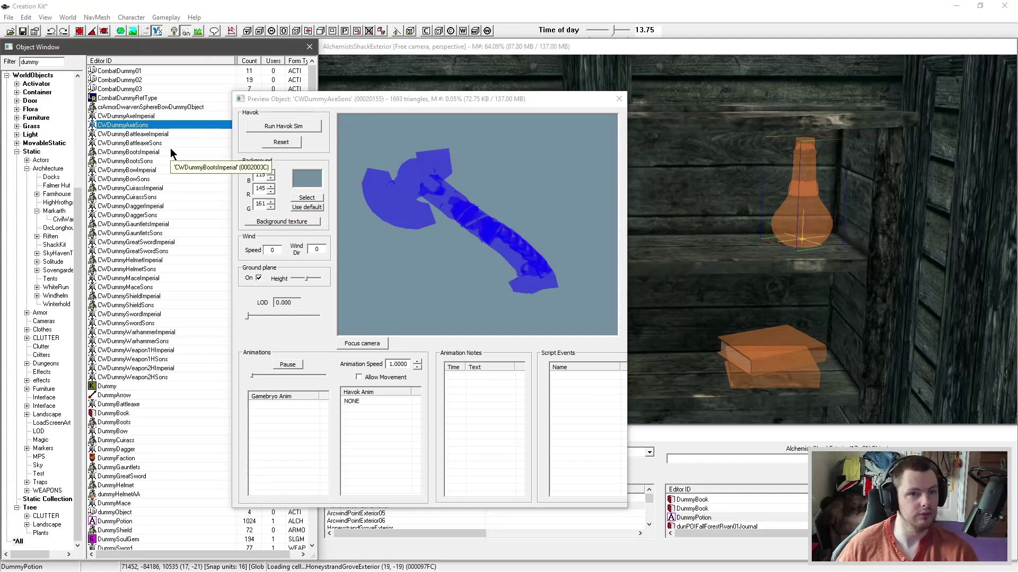
key("Down")
key("Down")
key("Down")
key("Down")
key("Down")
key("Down")
key("Down")
key("Down")
key("Down")
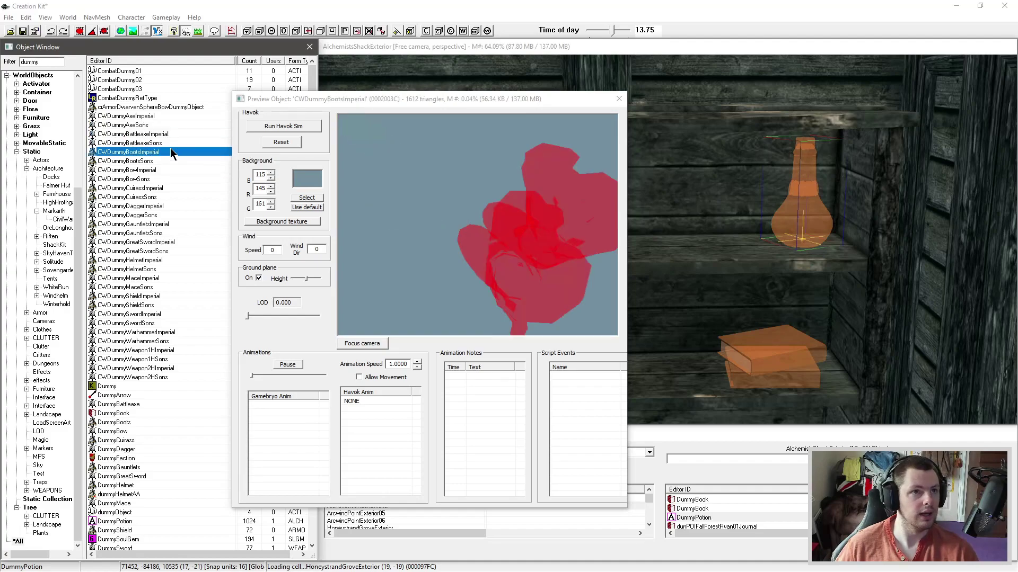
key("Down")
key("Down")
key("Down")
key("Down")
key("Down")
key("Down")
key("Down")
key("Down")
key("Down")
key("Down")
key("Down")
key("Down")
key("Down")
key("Down")
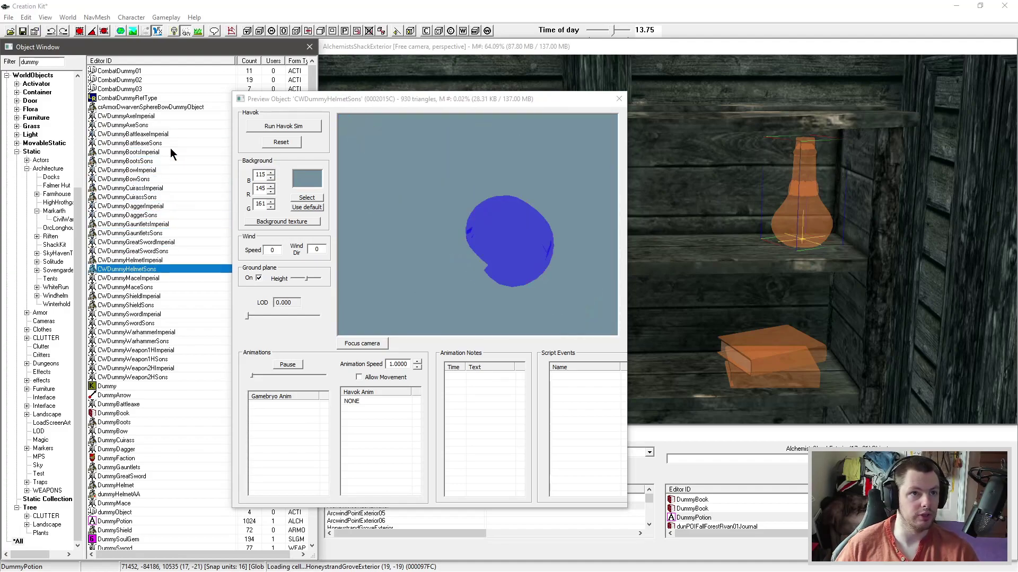
key("Down")
key("Down")
key("Down")
key("Down")
key("Down")
key("Down")
key("Down")
key("Down")
key("Down")
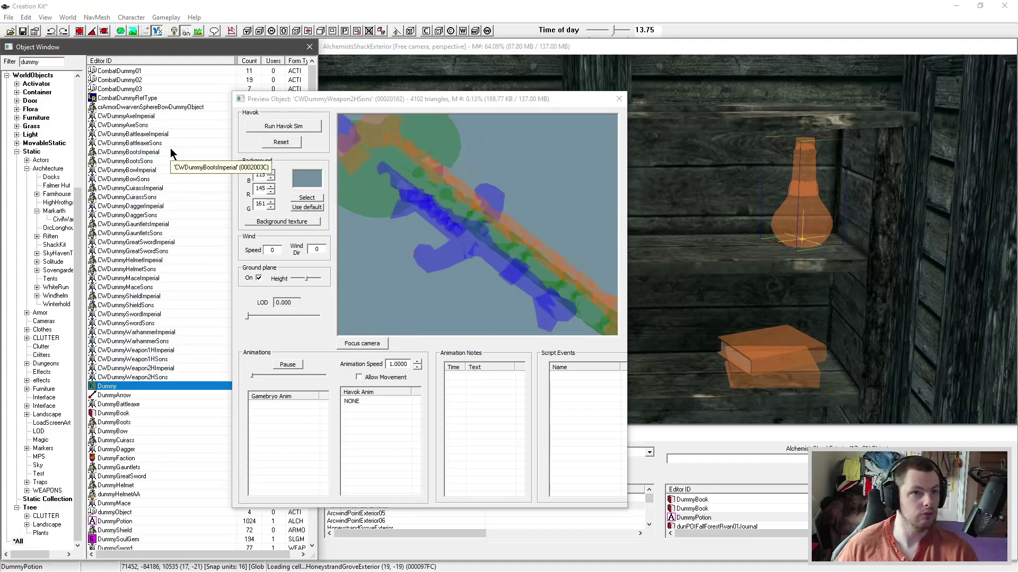
key("Down")
key("Down")
key("Down")
key("Down")
key("Down")
key("Down")
key("Down")
key("Down")
key("Down")
key("Down")
key("Down")
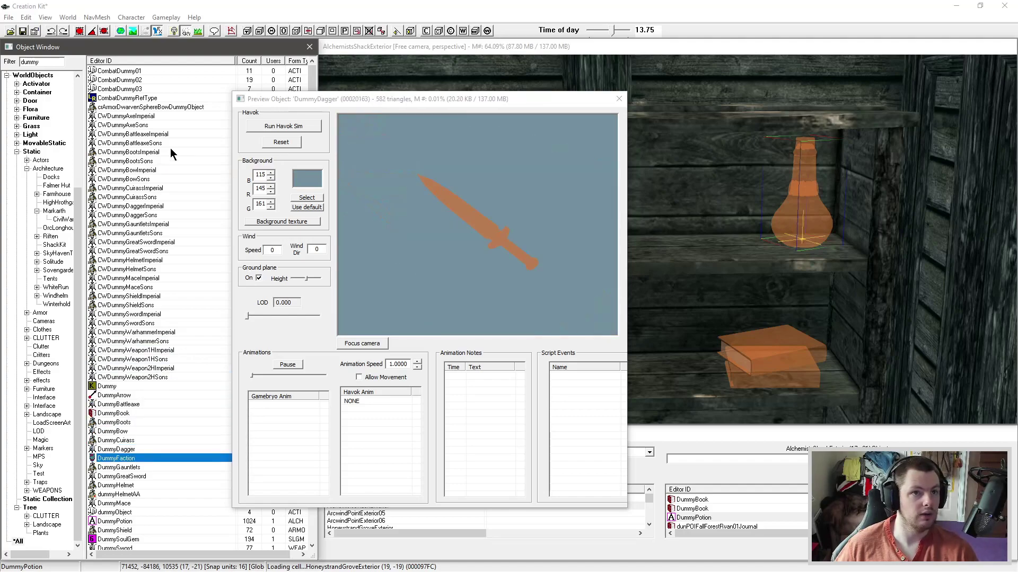
key("Down")
key("Down")
key("Down")
key("Down")
key("Down")
key("Down")
key("Down")
key("Down")
key("Down")
key("Down")
key("Down")
key("Down")
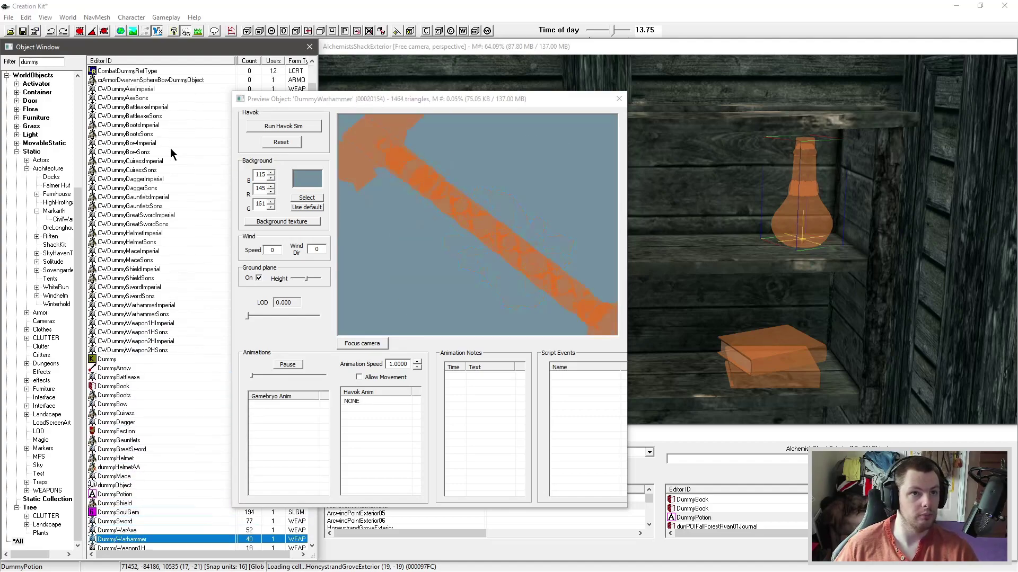
key("Down")
key("Down")
key("Down")
key("Down")
key("Down")
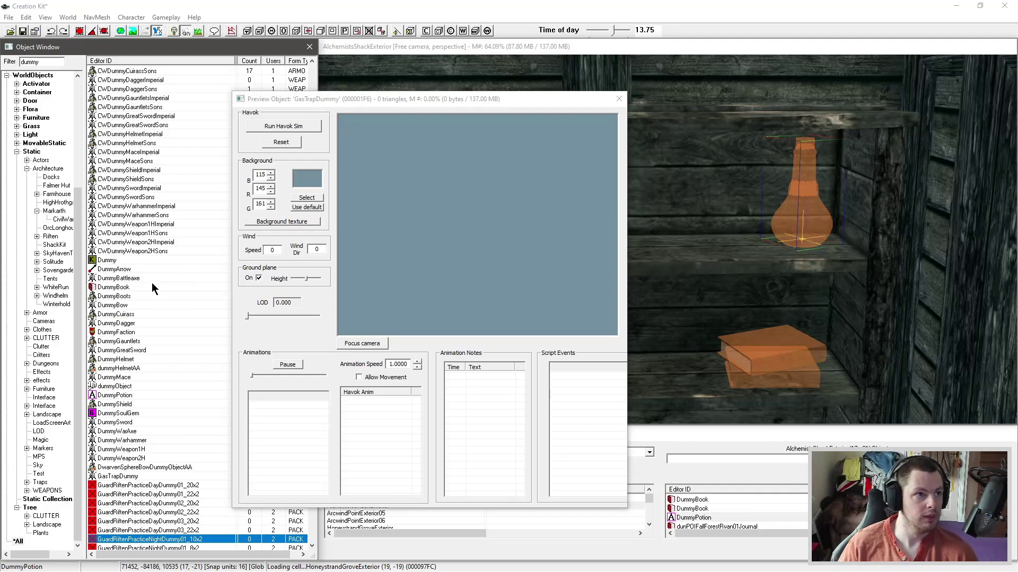
Step: Preview DummyGreatSword, DummyHelmet and DummyGauntlets, rotating the models, and close the preview
left_click(121, 350)
left_click_drag(403, 238, 422, 227)
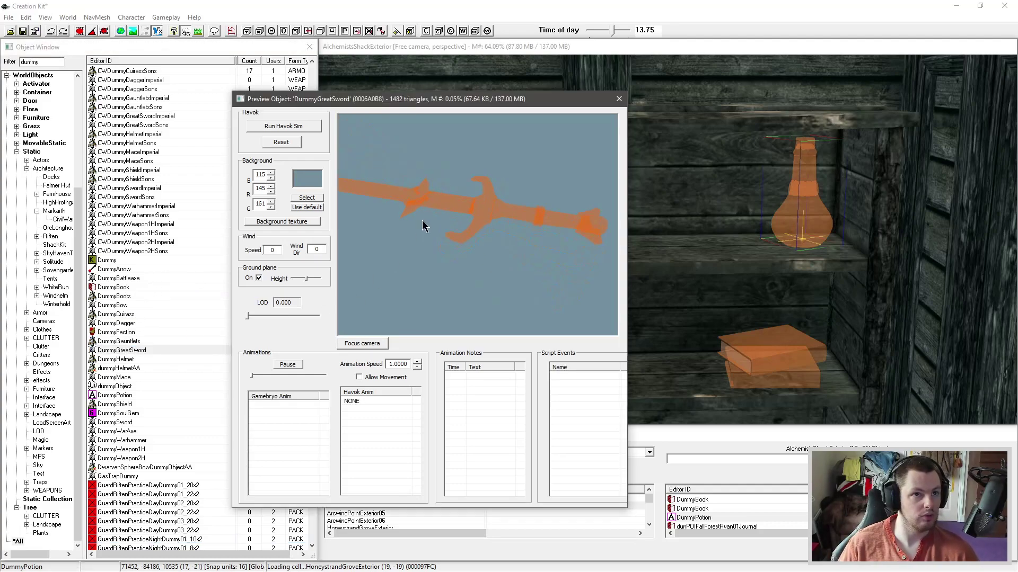
left_click(151, 359)
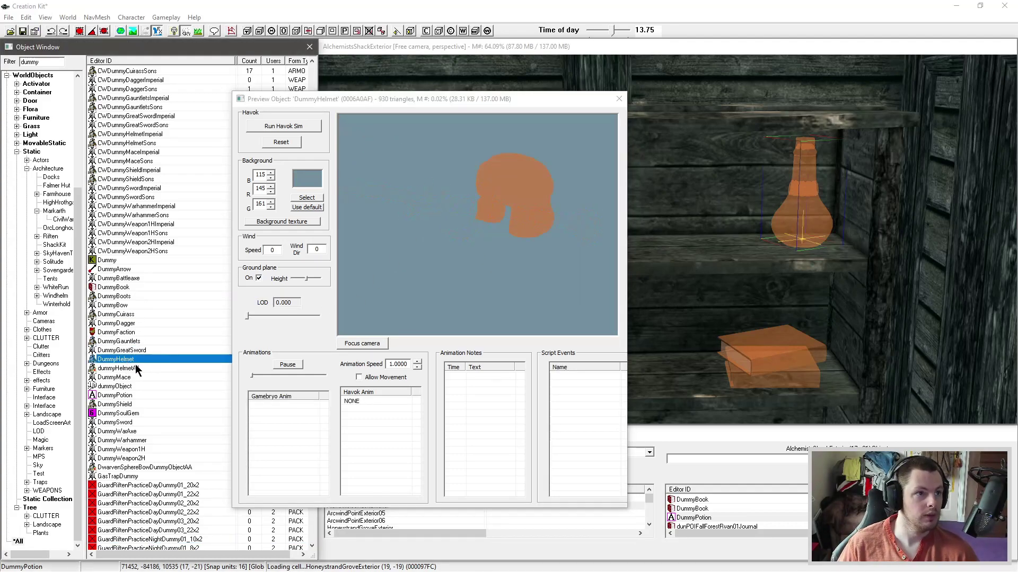
left_click(135, 341)
left_click_drag(445, 236, 470, 258)
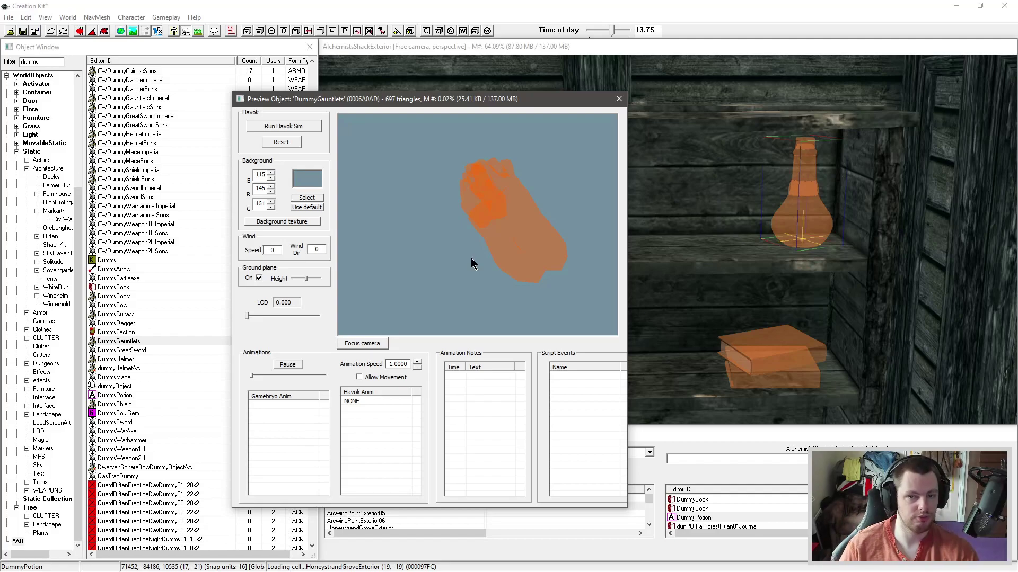
left_click(618, 99)
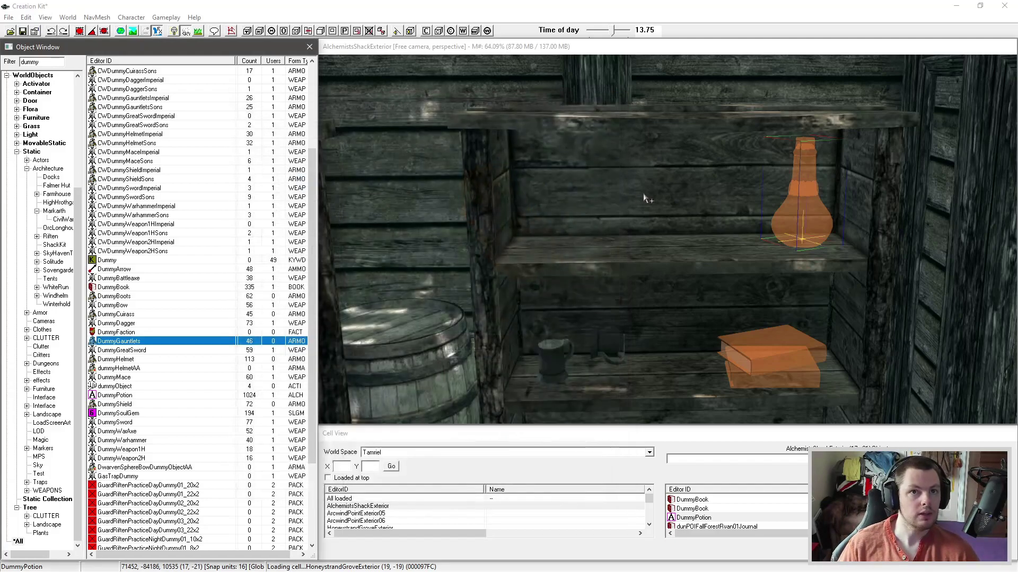
Step: Try placing a DummyArrow on the upper shelf beside the dummy potion, and undo the placement
key("f")
scroll(674, 188, "up", 2)
middle_click_drag(675, 188, 674, 189)
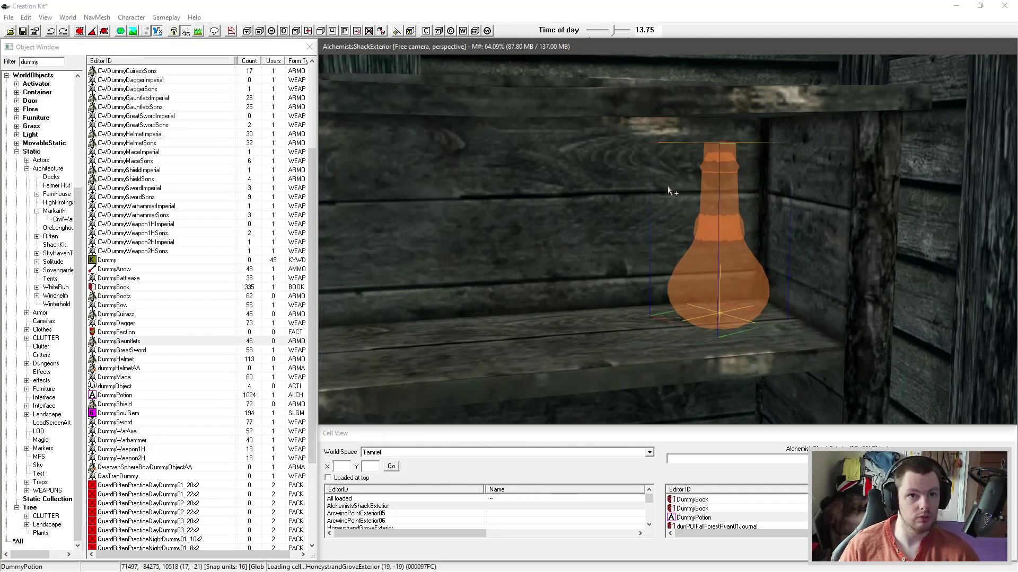
middle_click_drag(690, 235, 705, 289, "shift")
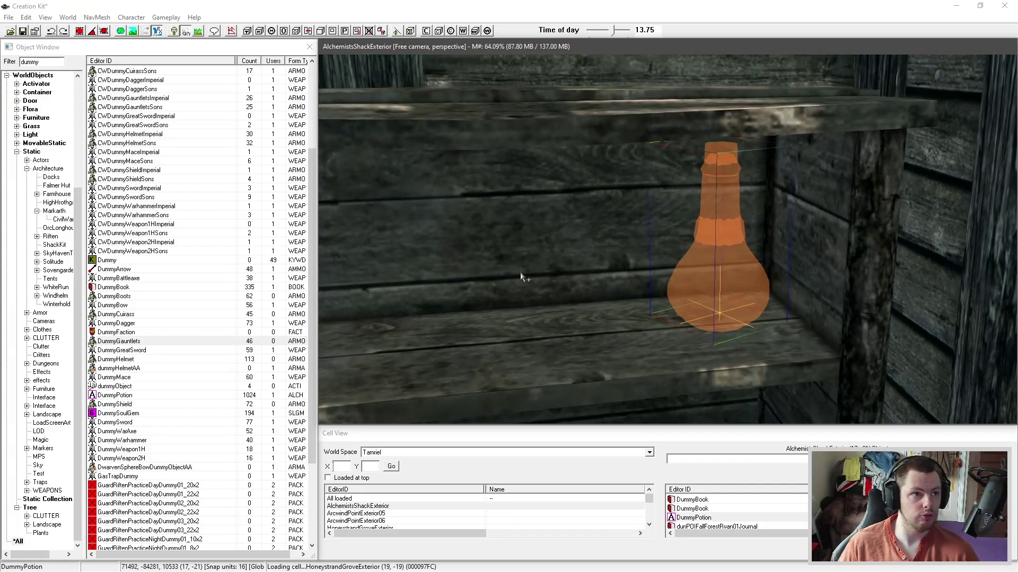
left_click_drag(109, 269, 610, 352)
key("ctrl+z")
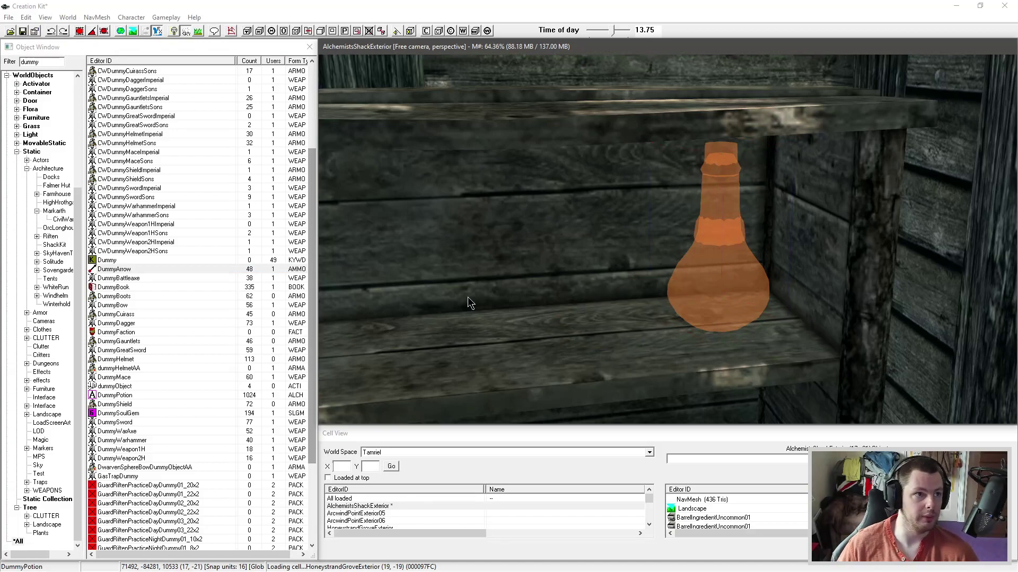
Step: Try placing a DummyDagger on the upper shelf and adjusting its position, delete it, and reselect the dummy potion
left_click_drag(114, 323, 480, 353)
right_click_drag(499, 340, 501, 347)
left_click_drag(501, 347, 524, 346)
scroll(520, 336, "up", 1)
key("Delete")
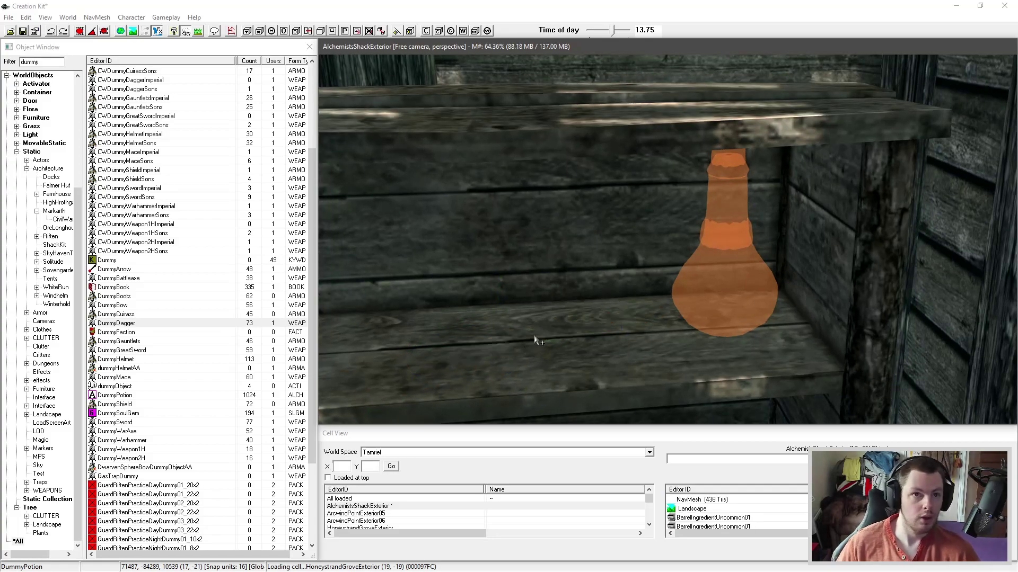
left_click(715, 321)
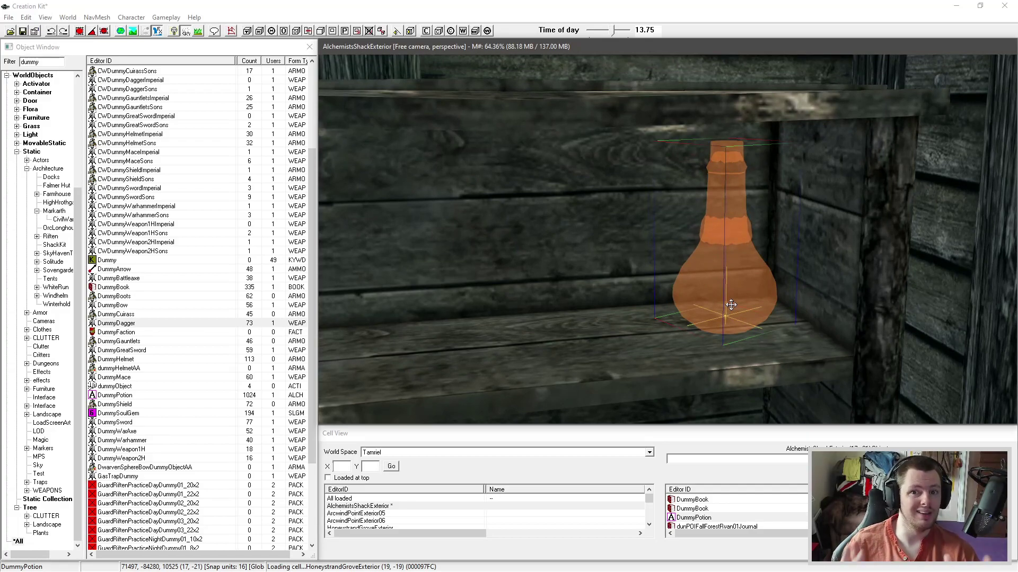
Step: Duplicate the dummy potion on the upper shelf and place the copy right beside the original
scroll(699, 295, "up", 4)
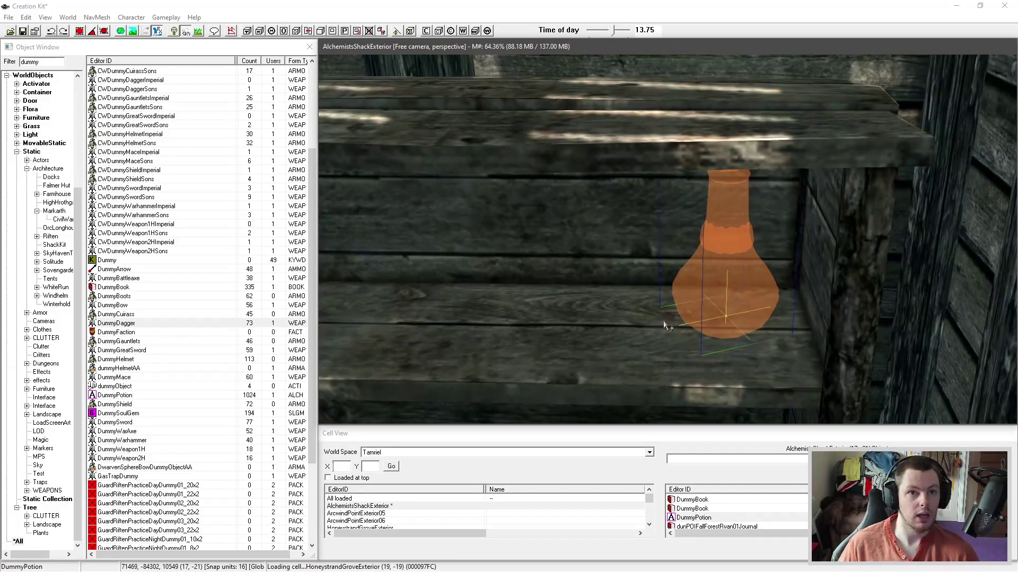
key("ctrl+d")
left_click_drag(783, 297, 921, 334)
middle_click_drag(921, 335, 763, 331)
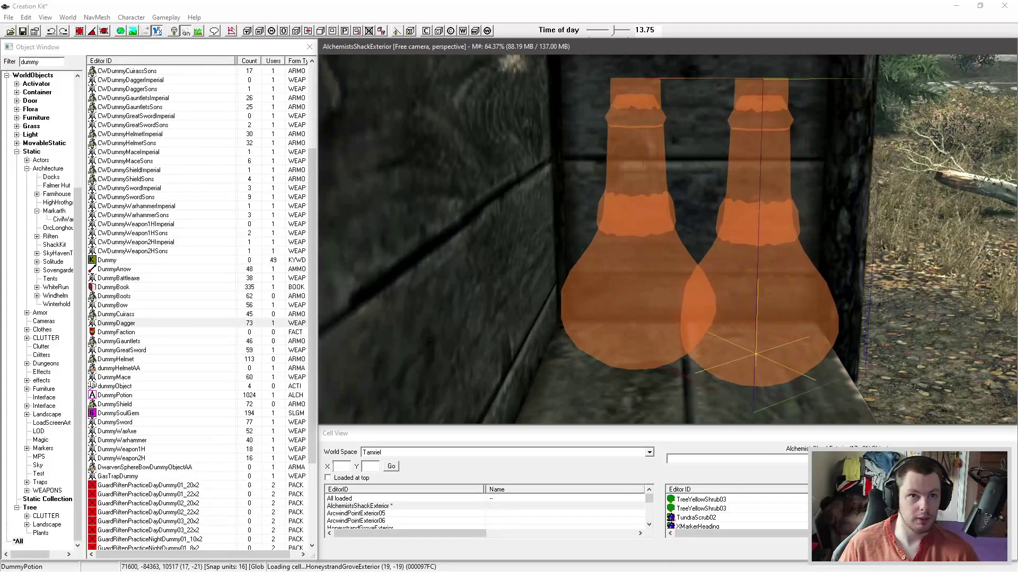
left_click_drag(765, 328, 768, 328)
Step: Position another dummy potion in front of and between the two potions on the upper shelf
middle_click_drag(761, 325, 484, 334, "shift")
scroll(484, 334, "down", 3)
left_click_drag(603, 298, 595, 298)
left_click(673, 303)
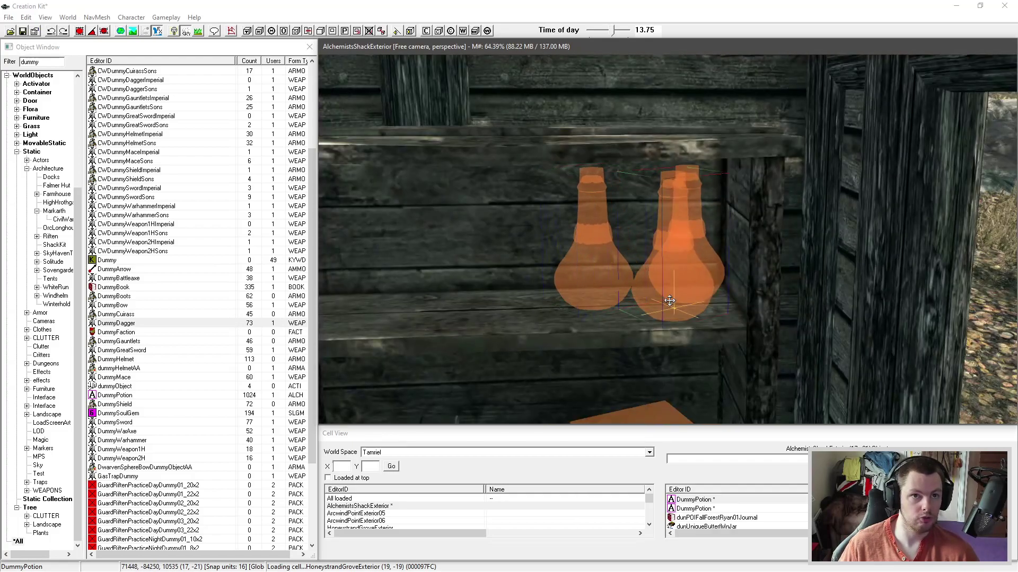
left_click_drag(673, 303, 660, 309)
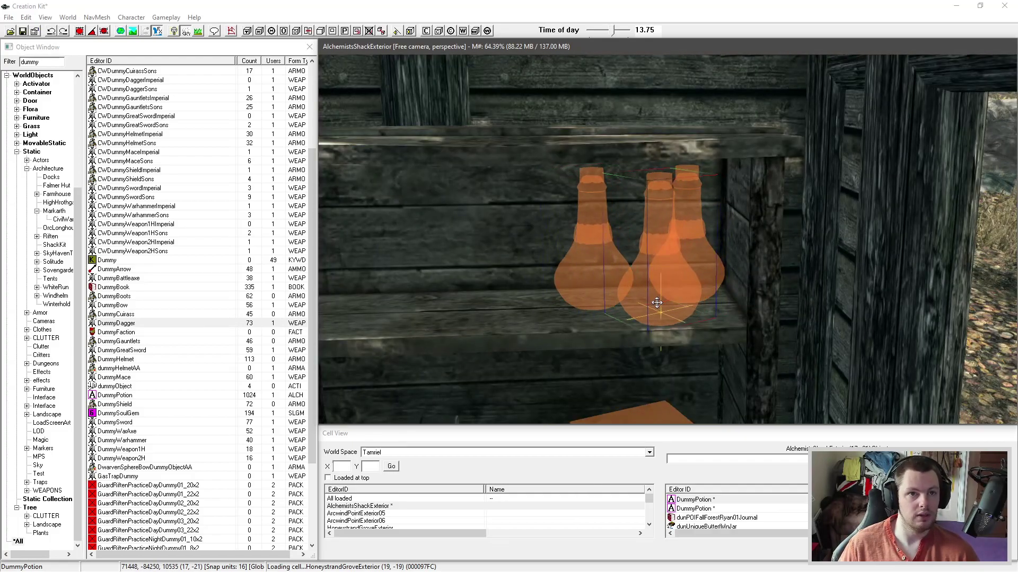
mouse_move(660, 307)
middle_mouse_down("shift")
mouse_move(731, 312)
mouse_move(663, 298)
mouse_move(677, 314)
middle_mouse_up("shift")
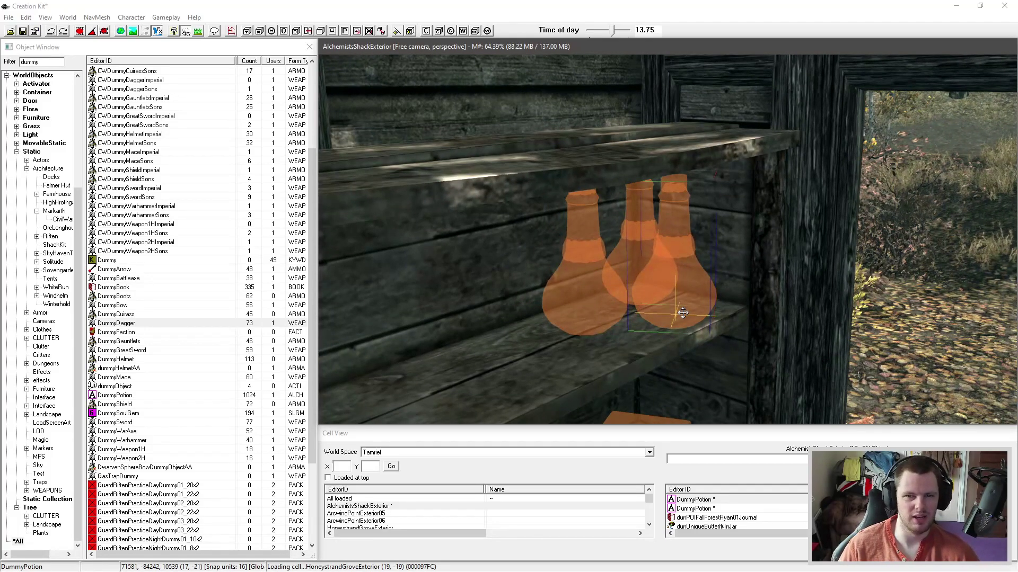
Step: Select the upper dummy book on the lower shelf and examine the stack of two books from several distances
middle_click_drag(682, 313, 683, 252, "shift")
left_click(684, 248)
scroll(684, 253, "up", 4)
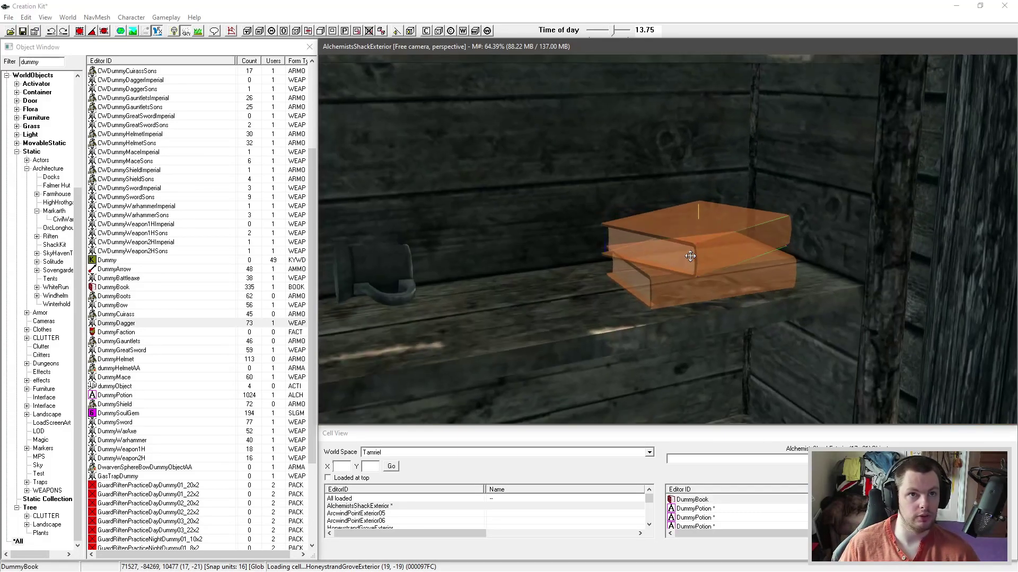
middle_click_drag(684, 259, 679, 237, "shift")
scroll(772, 249, "up", 3)
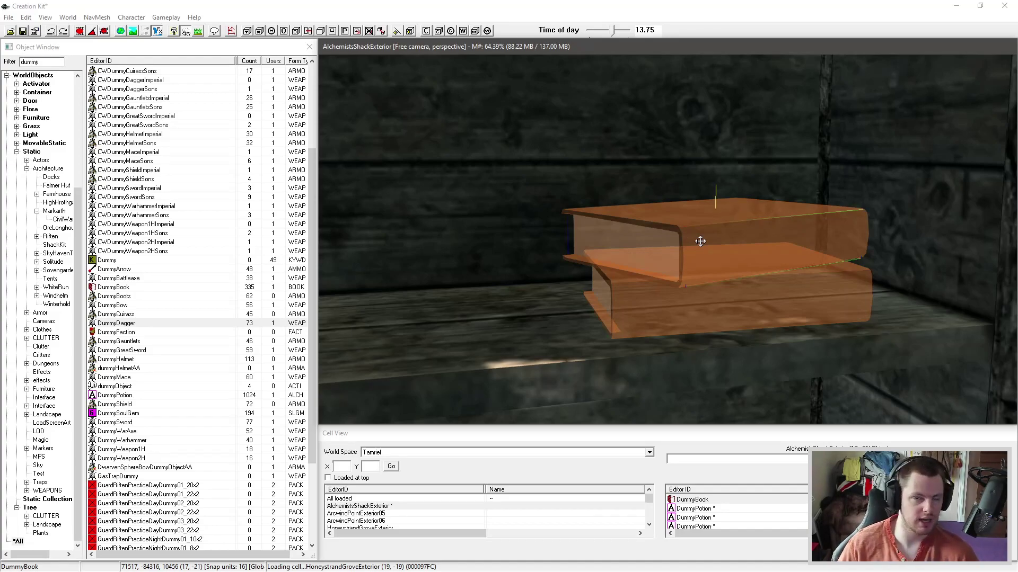
scroll(713, 250, "down", 4)
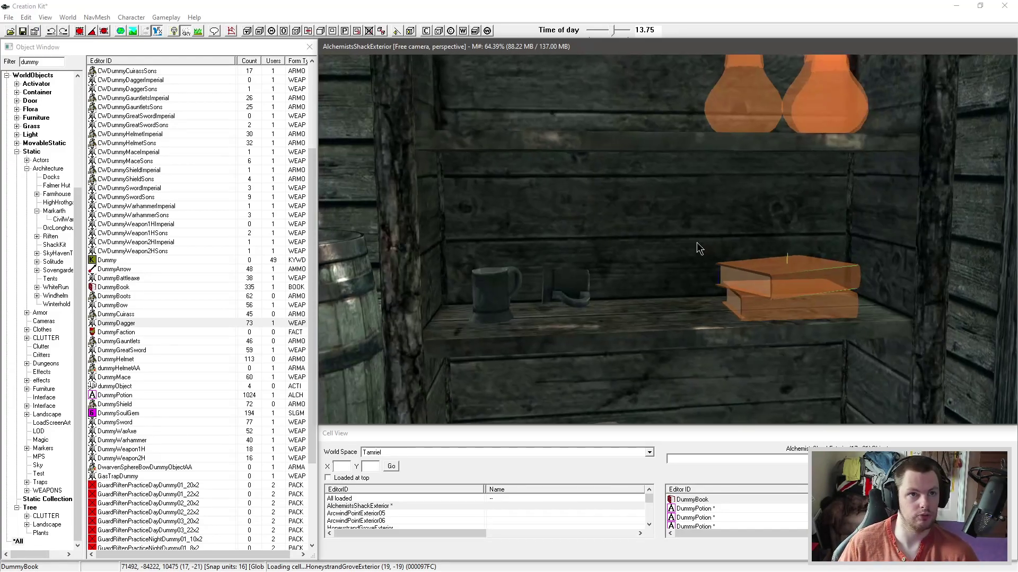
scroll(700, 245, "down", 4)
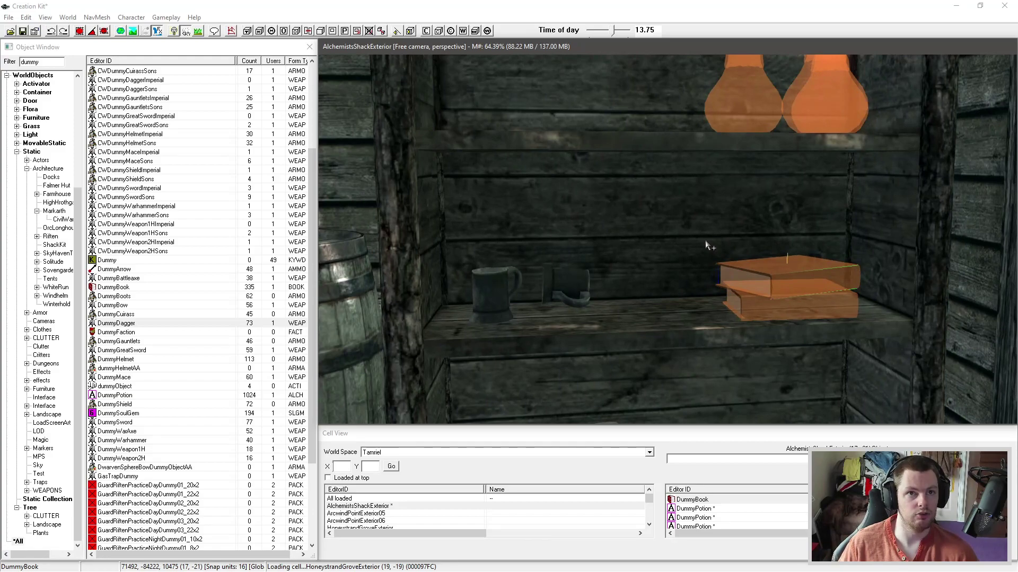
scroll(706, 249, "up", 5)
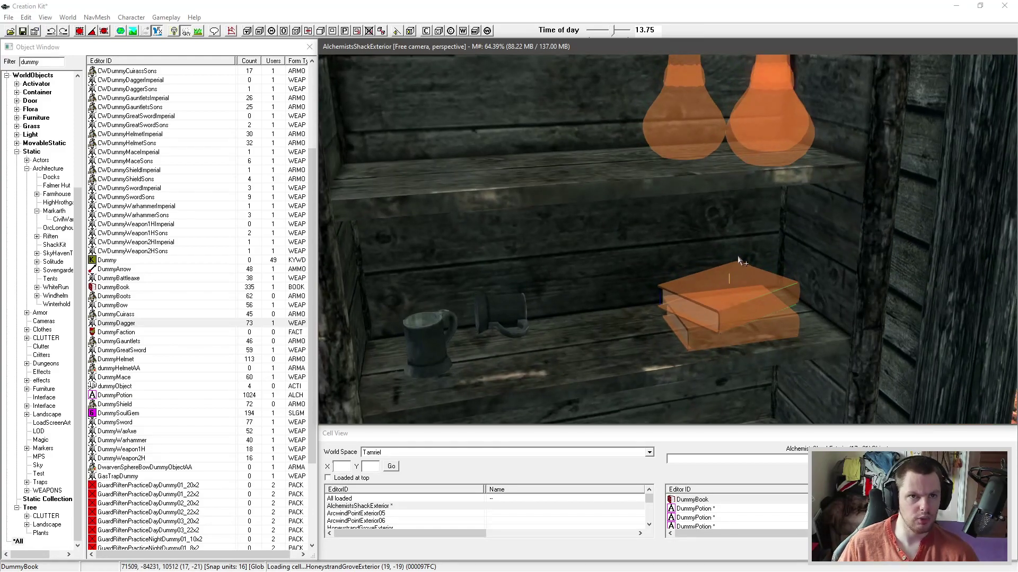
Step: Raise the upper dummy book, look at its reference's Don't Havok Settle option without saving, and drop the book back onto the stack
middle_click_drag(725, 294, 732, 284, "shift")
left_click_drag(732, 284, 731, 269)
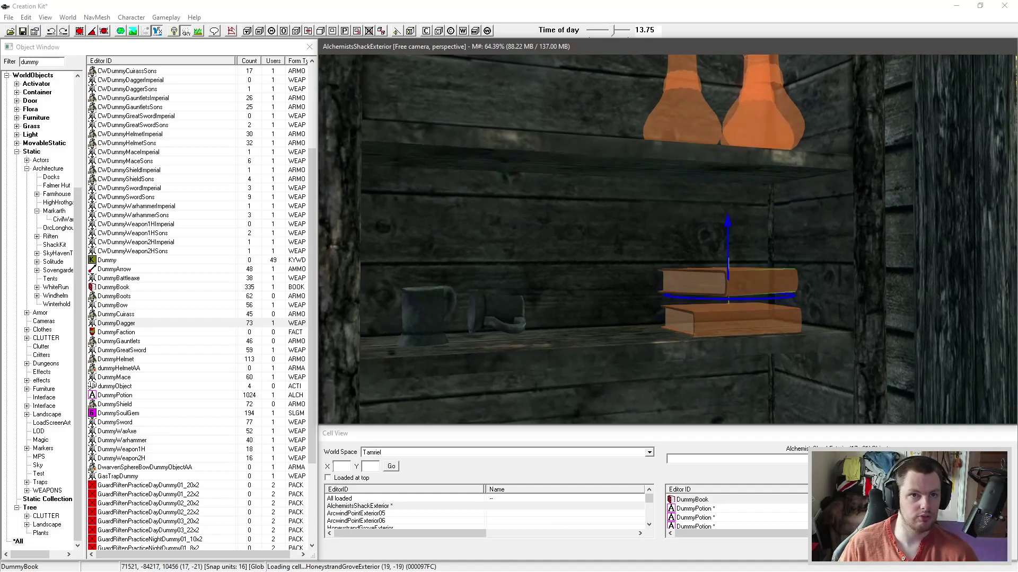
double_click(732, 282)
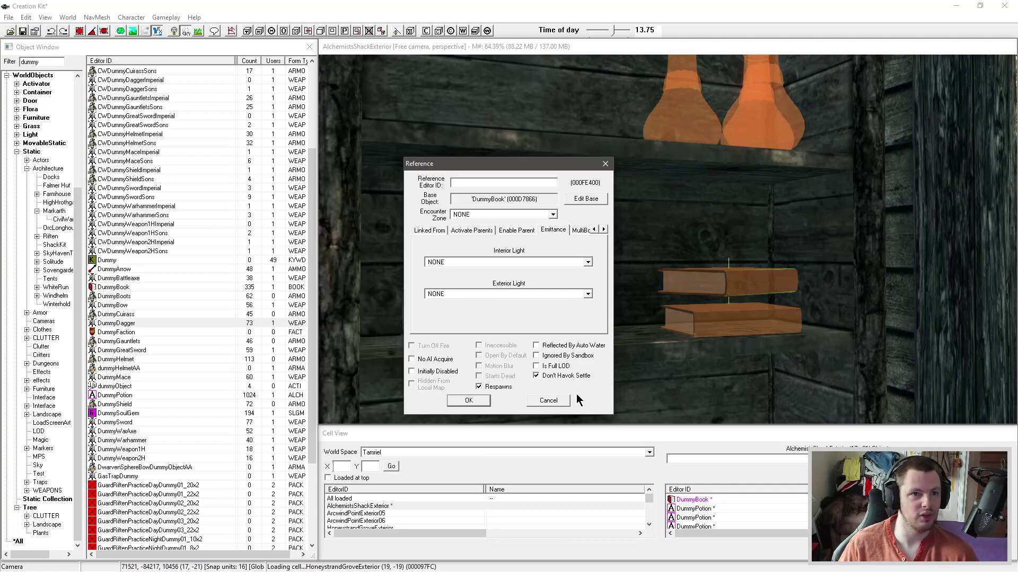
left_click(548, 401)
key("f")
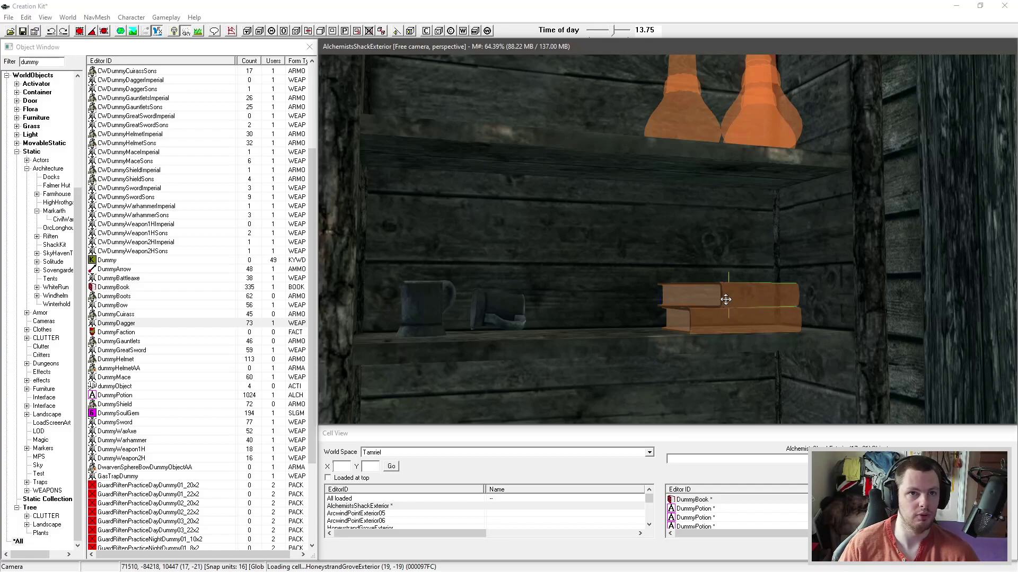
Step: Open the upper dummy book's reference and show its leveled item settings
middle_click_drag(714, 287, 727, 319, "shift")
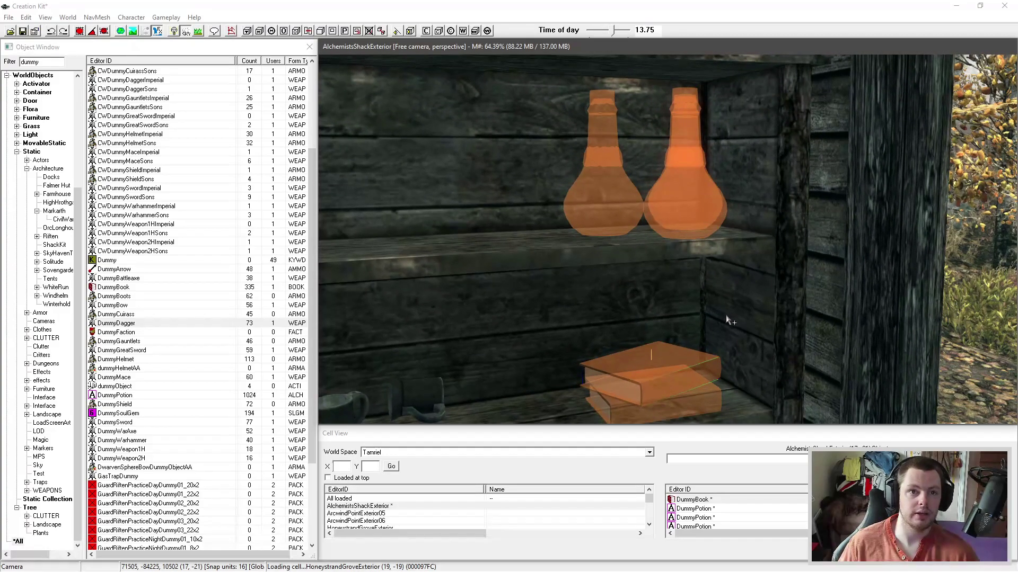
double_click(646, 369)
left_click_drag(534, 173, 416, 209)
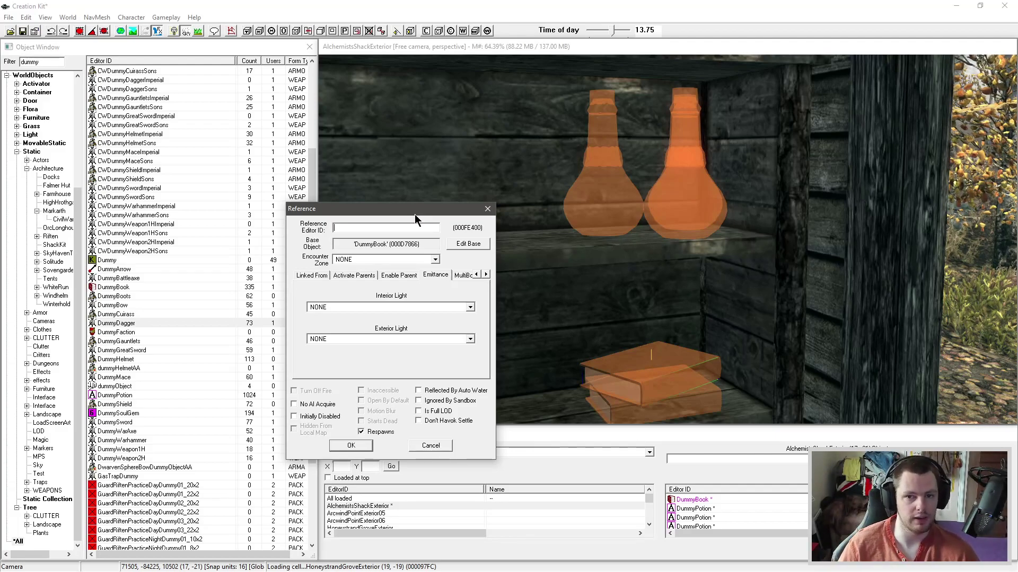
left_click_drag(415, 214, 410, 224)
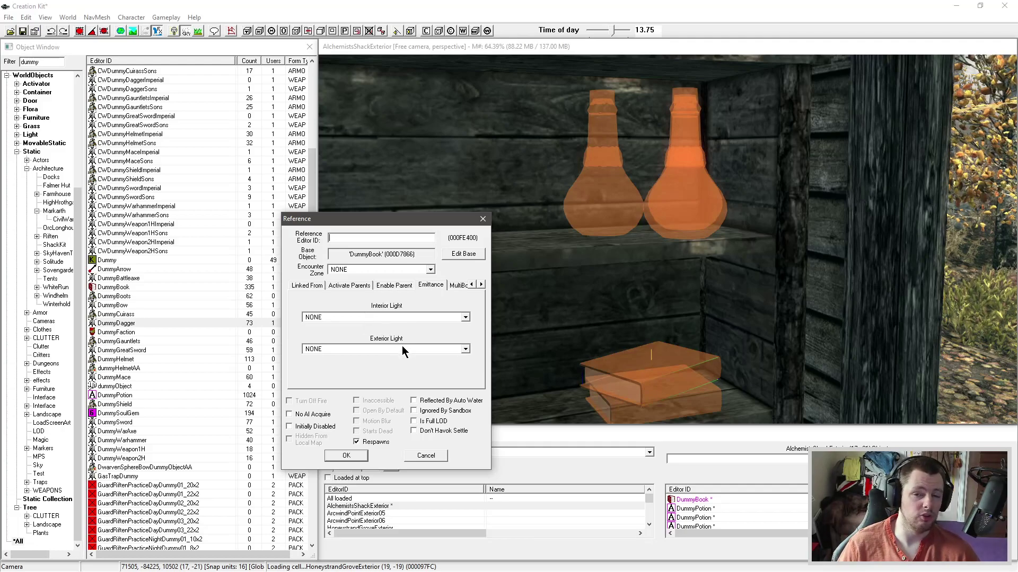
left_click(475, 285)
left_click(474, 284)
left_click(475, 285)
left_click(475, 285)
left_click(440, 285)
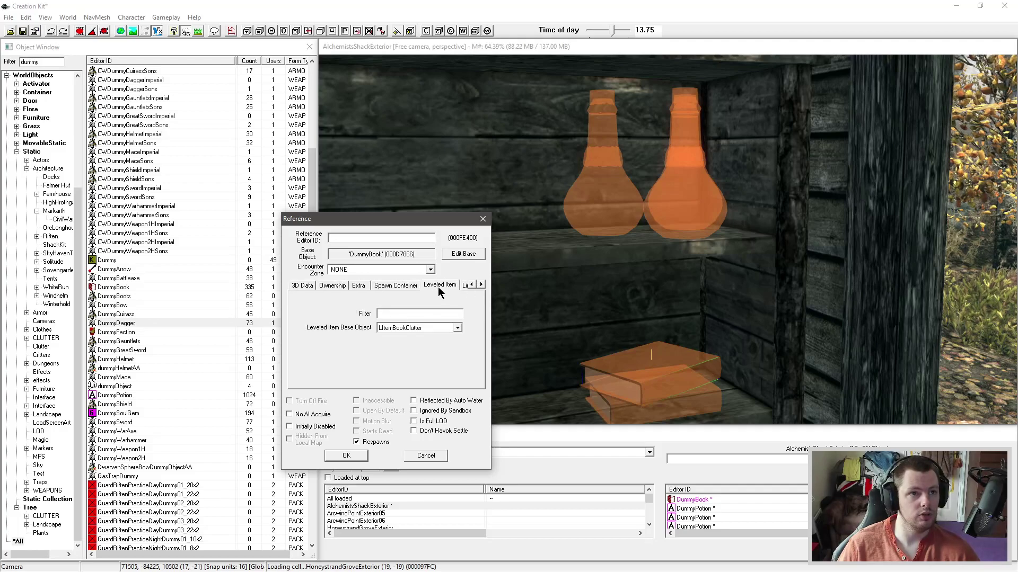
Step: Check the available leveled item base objects for the dummy book, keeping LItemBookClutter selected
left_click(436, 327)
left_click(434, 329)
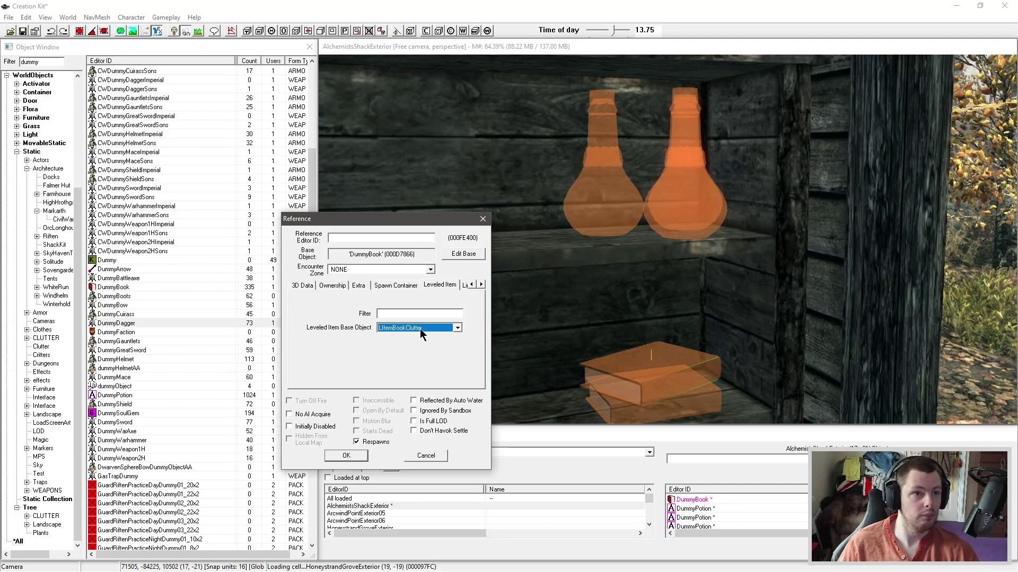
left_click(420, 329)
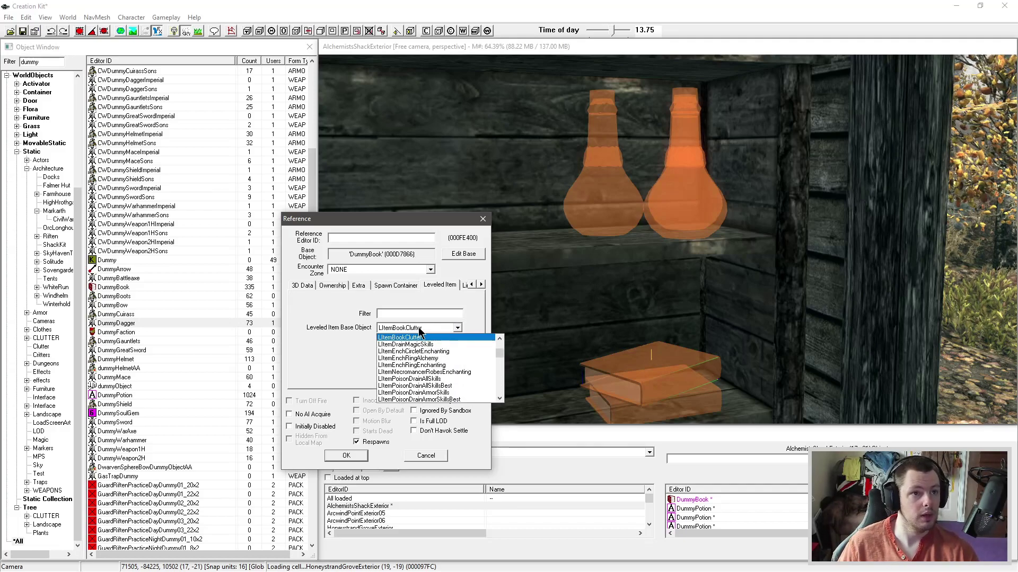
left_click(431, 337)
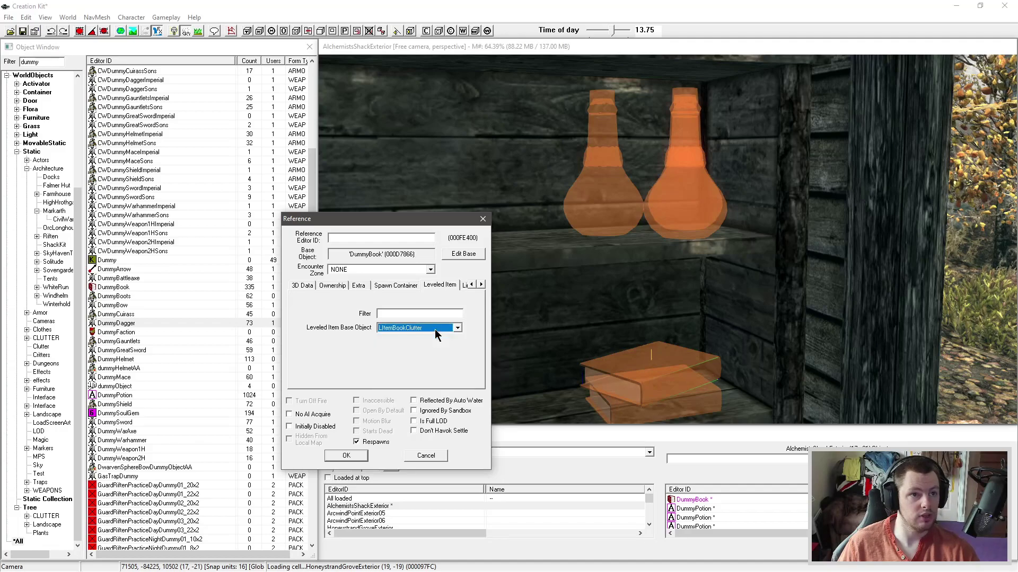
Step: Filter the objects by "litembookcl" and open the LItemBookClutter leveled list
double_click(46, 63)
key("BackSpace")
type("litembookcl")
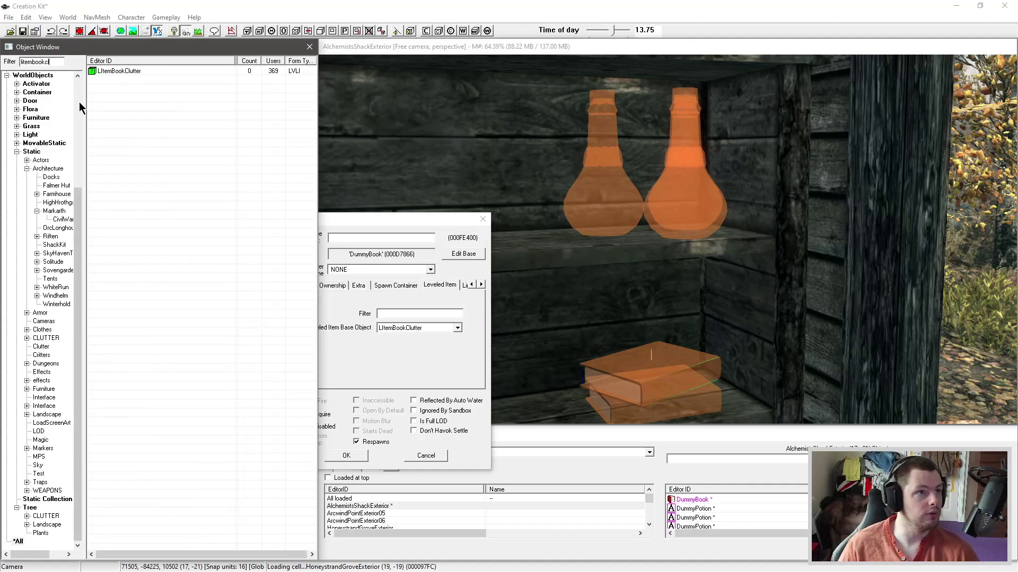
left_click(119, 71)
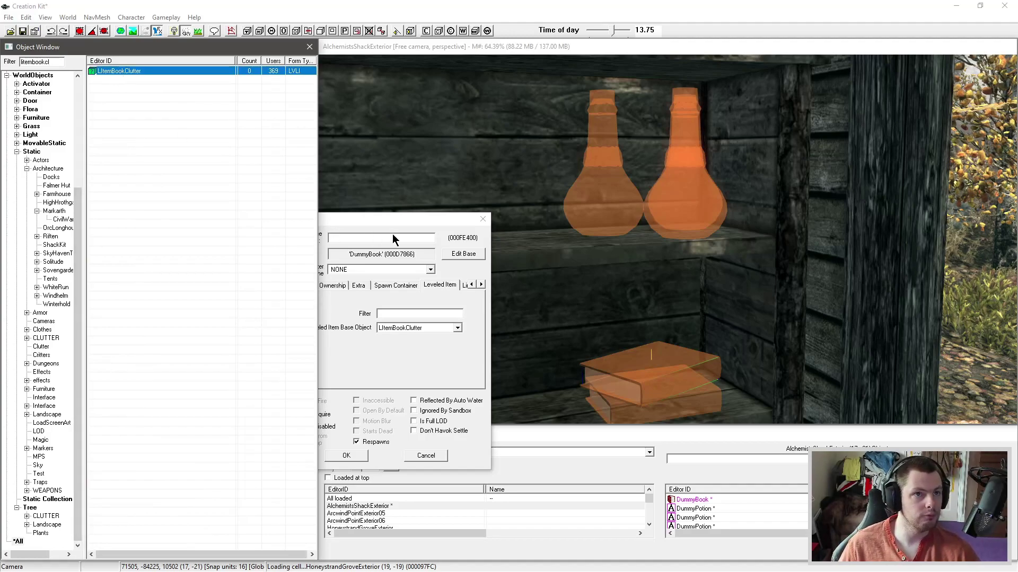
left_click_drag(435, 183, 460, 263)
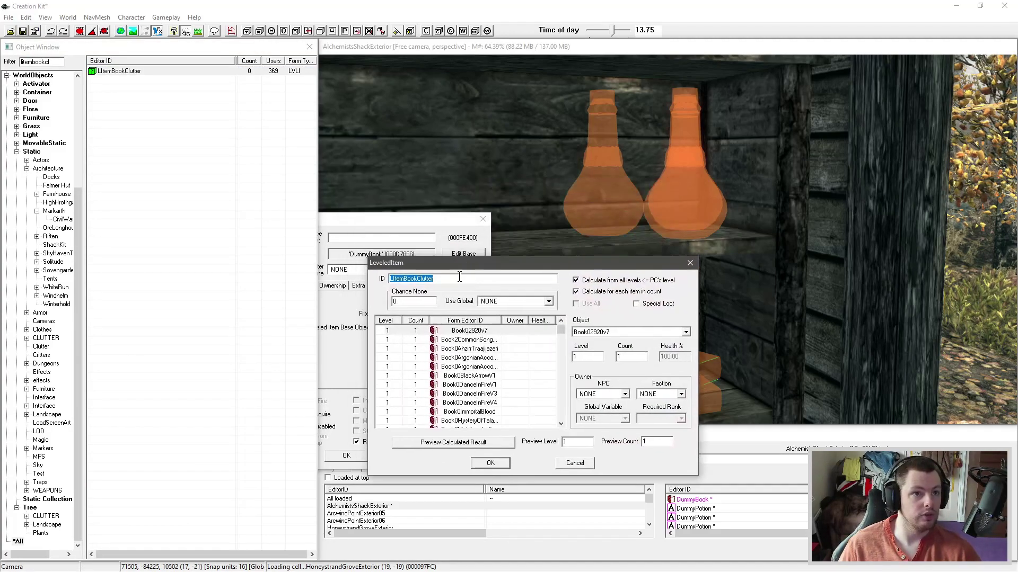
Step: Examine several book entries in the LItemBookClutter leveled list, and close it without saving
mouse_move(561, 331)
left_mouse_down()
mouse_move(561, 421)
mouse_move(556, 332)
left_mouse_up()
left_click(484, 351)
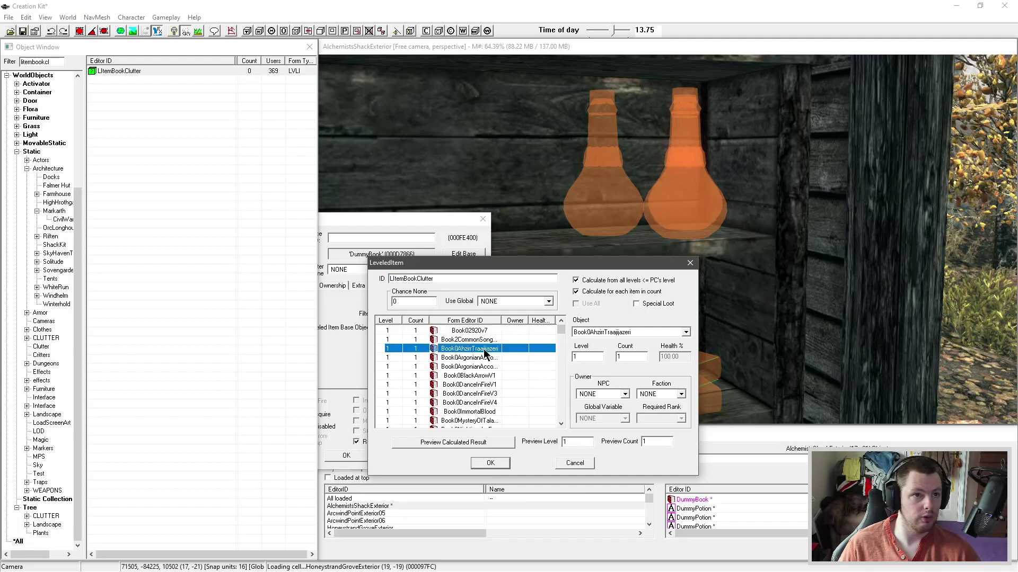
left_click(479, 340)
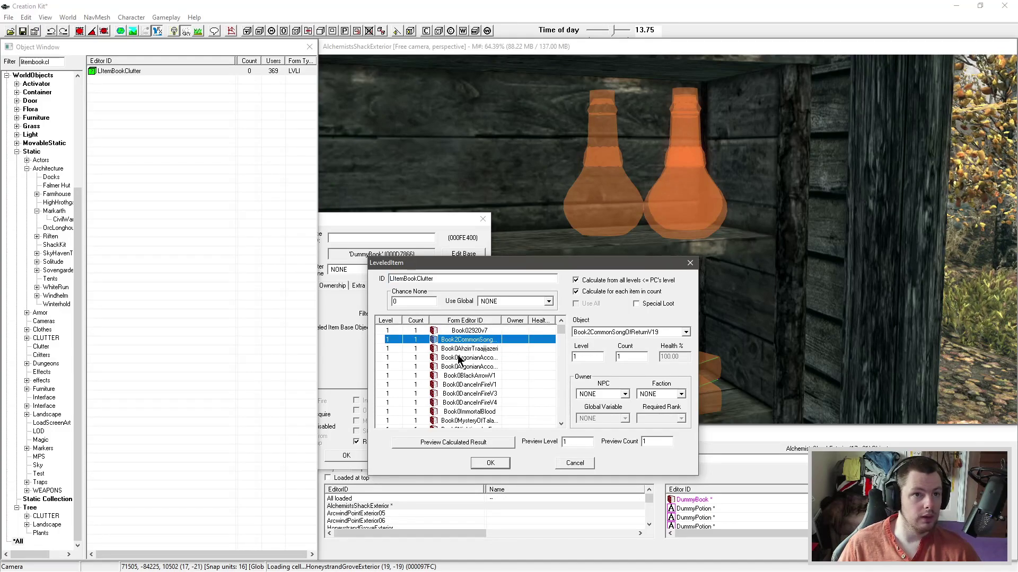
left_click(460, 376)
left_click(578, 462)
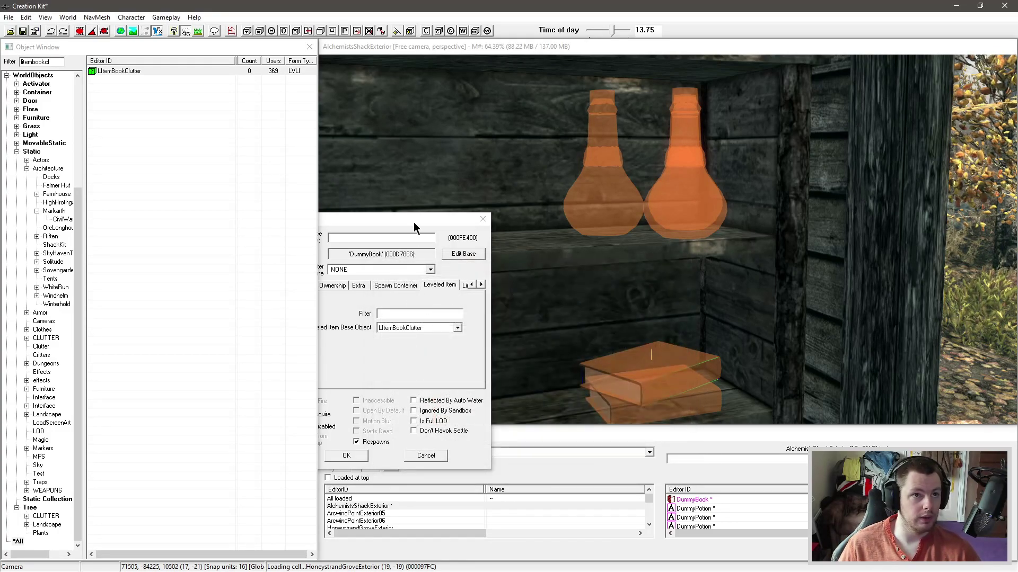
Step: Browse the dummy book's other leveled item base objects, and cancel its reference settings without changing the selection
left_click_drag(413, 221, 430, 248)
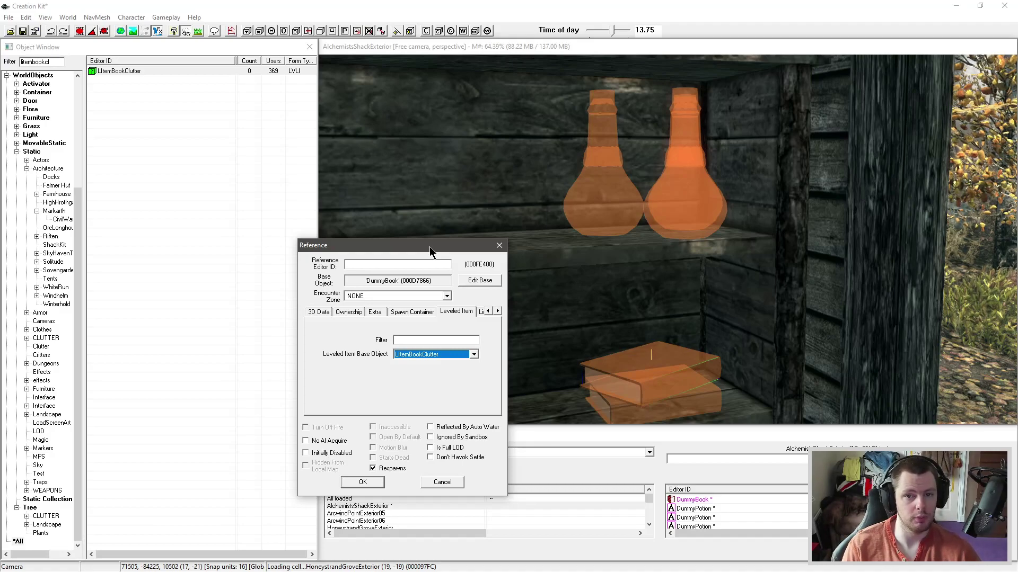
left_click(473, 354)
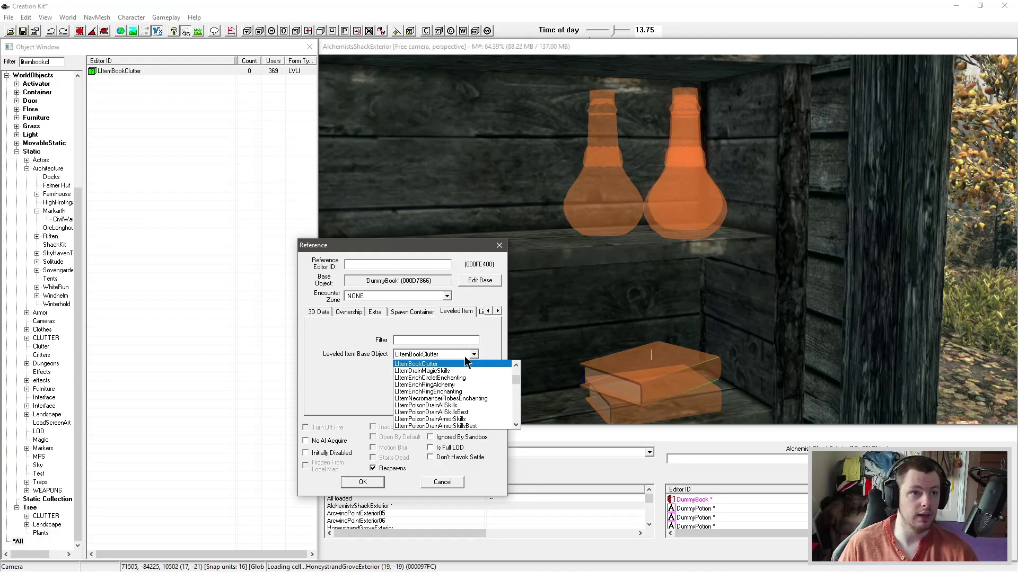
left_click(465, 356)
left_click(453, 358)
scroll(445, 395, "down", 1)
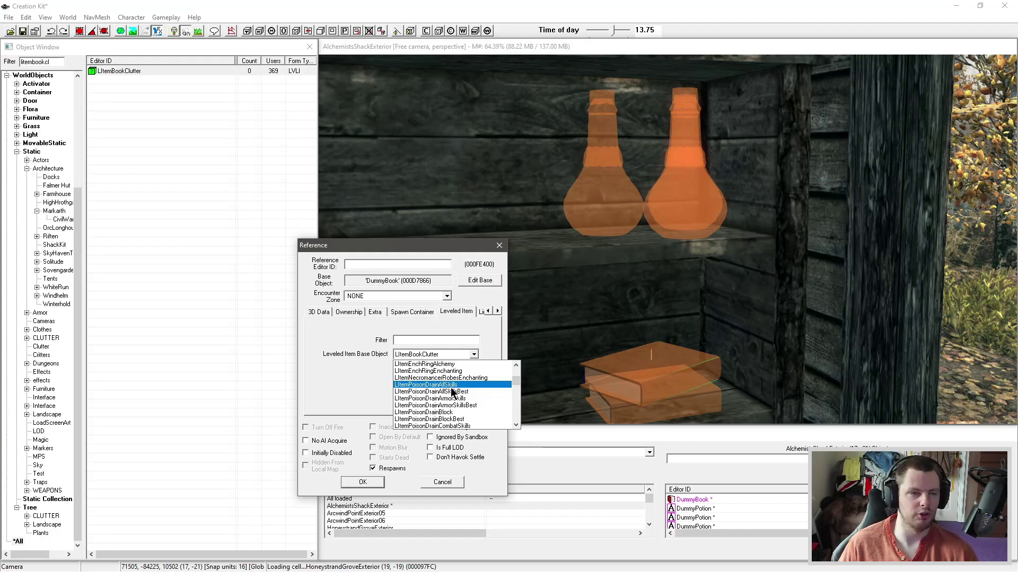
left_click(372, 378)
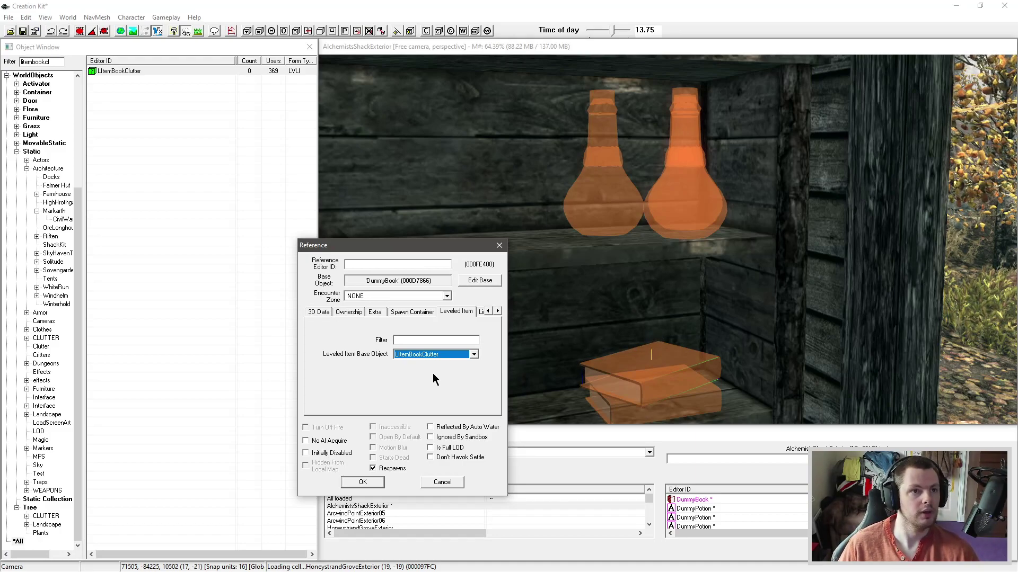
left_click(428, 355)
left_click(428, 355)
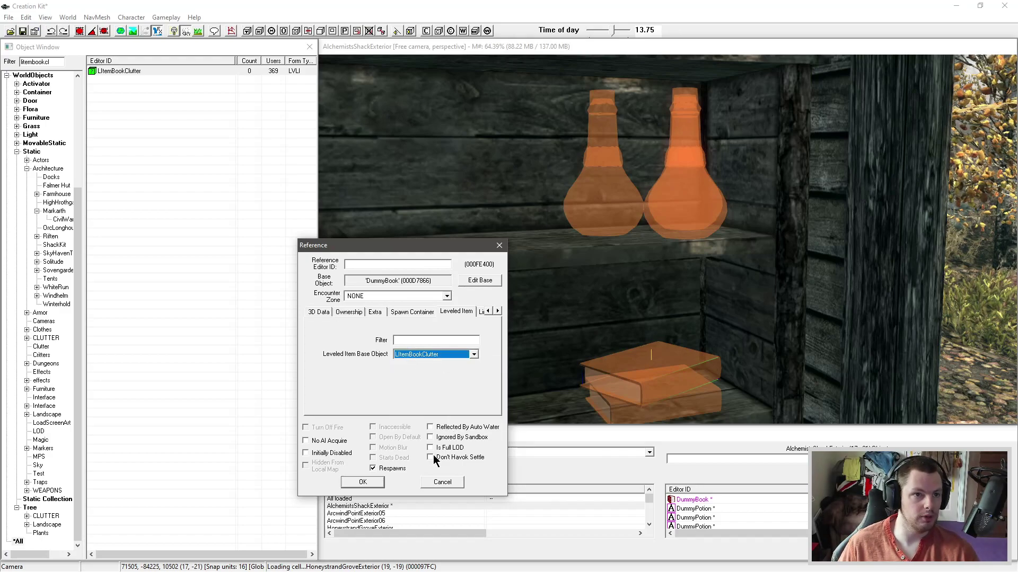
left_click(442, 482)
Step: Open the reference of a dummy potion on the upper shelf and browse its leveled item base objects, keeping the current selection
double_click(609, 192)
left_click(541, 276)
left_click(544, 270)
left_click(561, 274)
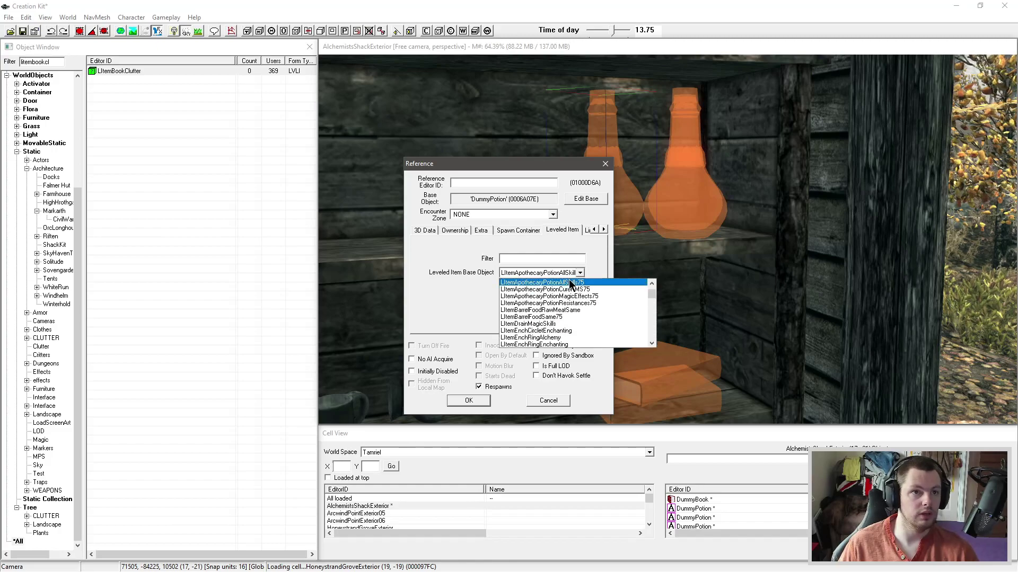
scroll(583, 296, "up", 2)
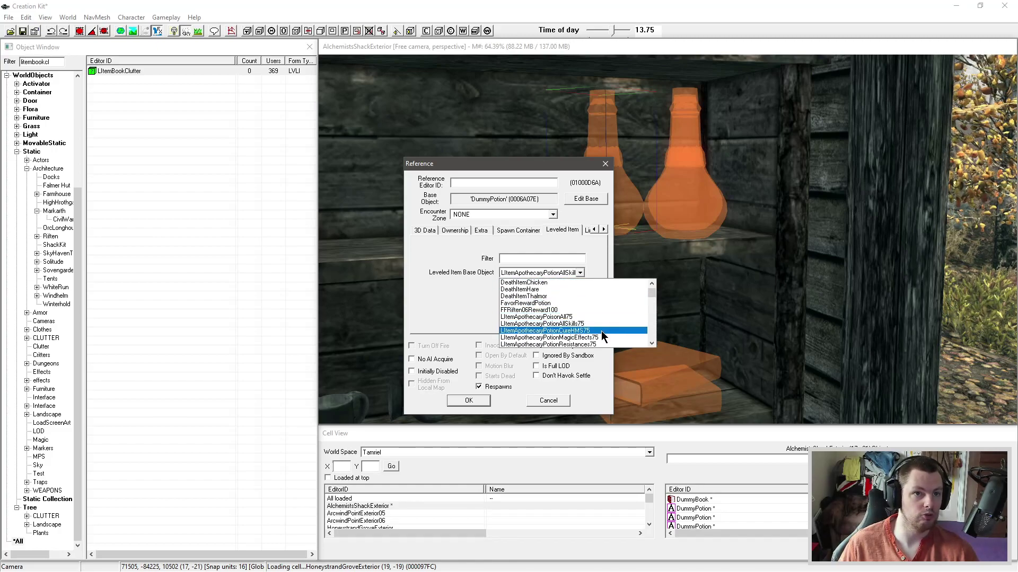
scroll(600, 338, "down", 1)
scroll(600, 339, "down", 1)
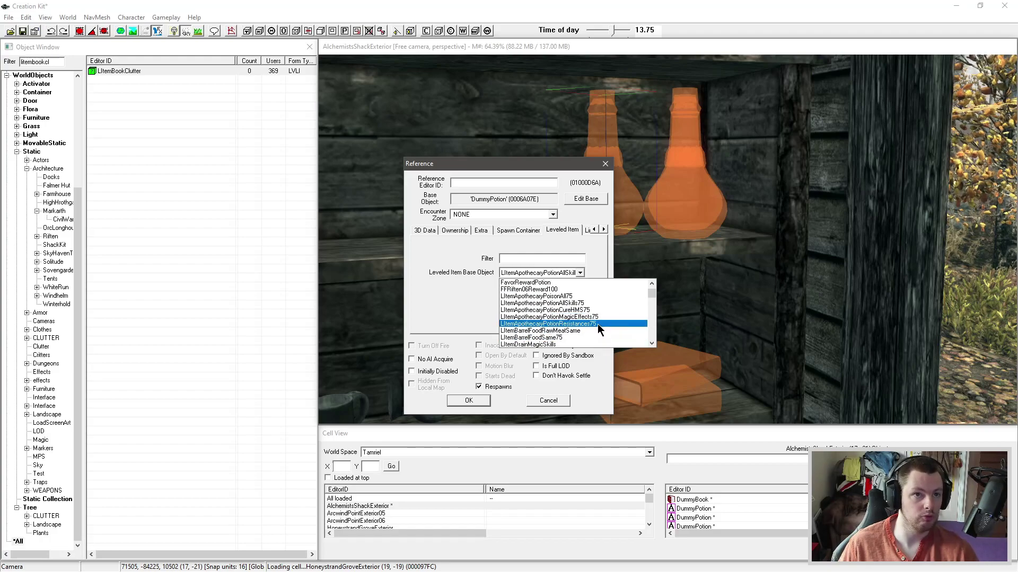
left_click(461, 274)
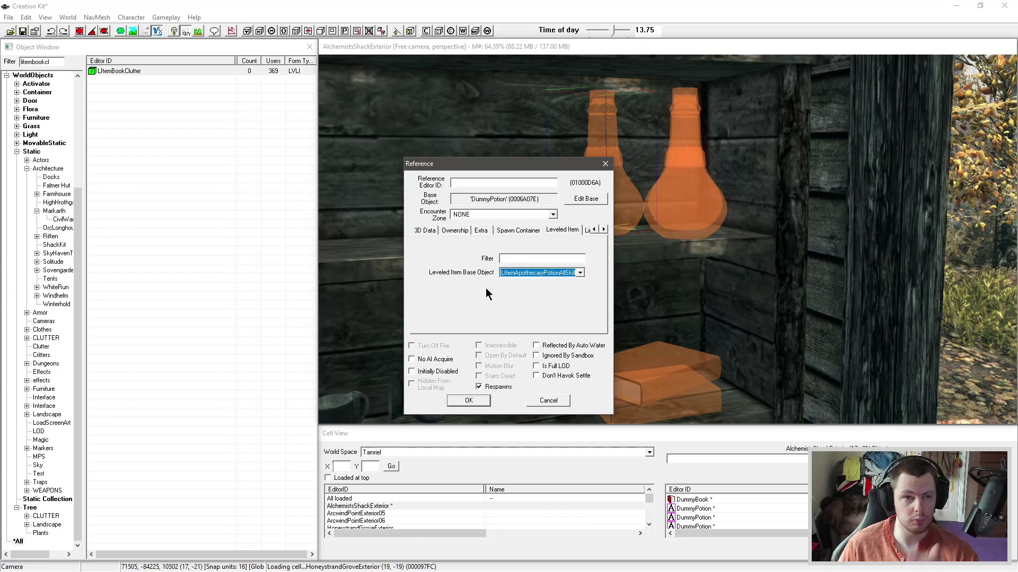
Step: Find the LItemPotionFortify leveled lists among the dummy potion's leveled item base objects
left_click(549, 274)
scroll(554, 286, "down", 5)
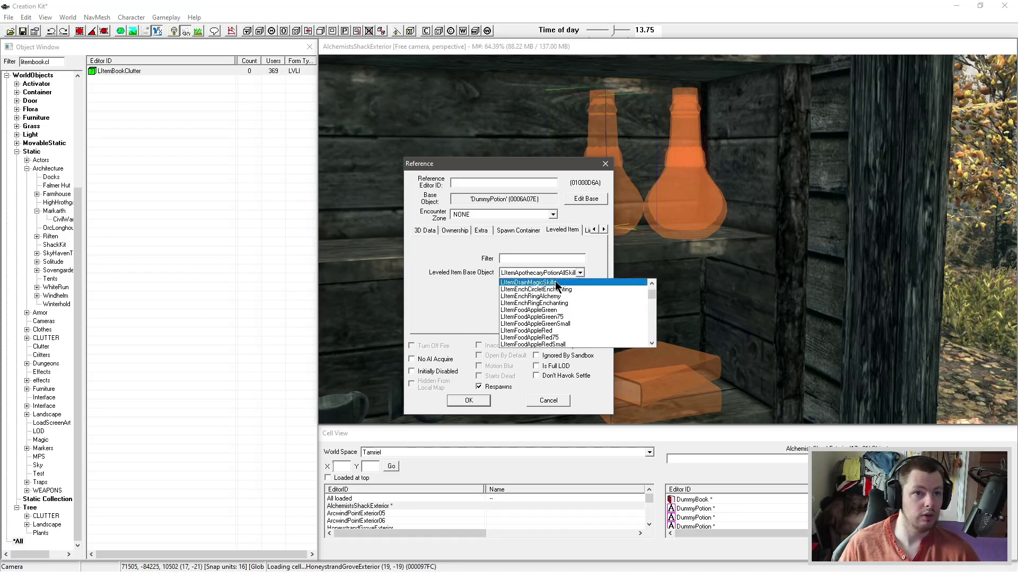
scroll(556, 299, "down", 1)
type("litemp")
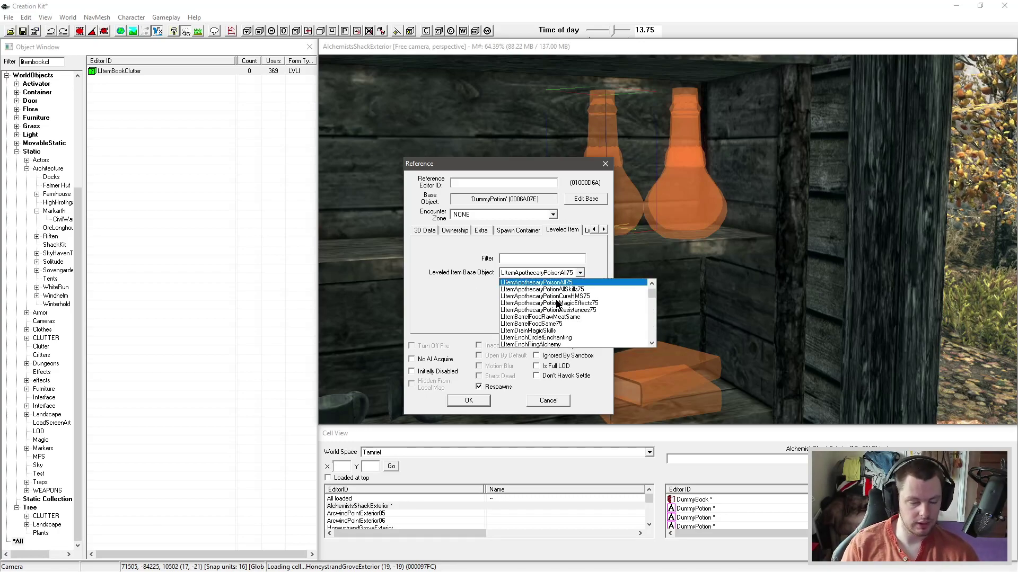
type("otionfortifyb")
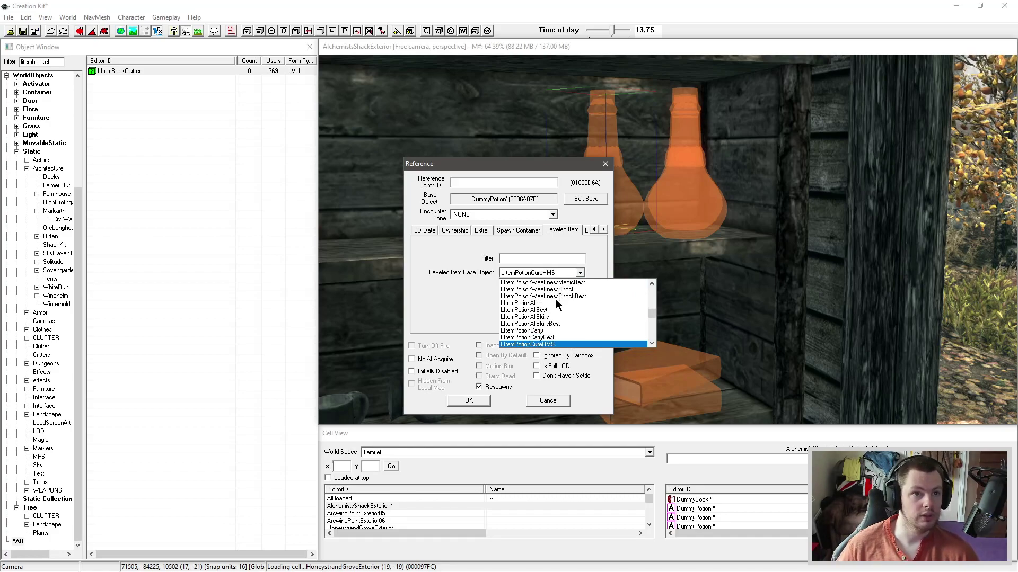
key("Down")
key("Down")
key("Down")
key("Down")
key("Down")
key("Down")
Step: Examine the Fortify, Resist and Restore potion leveled lists available to the dummy potion, and cancel its reference settings
scroll(593, 319, "down", 3)
scroll(577, 313, "down", 8)
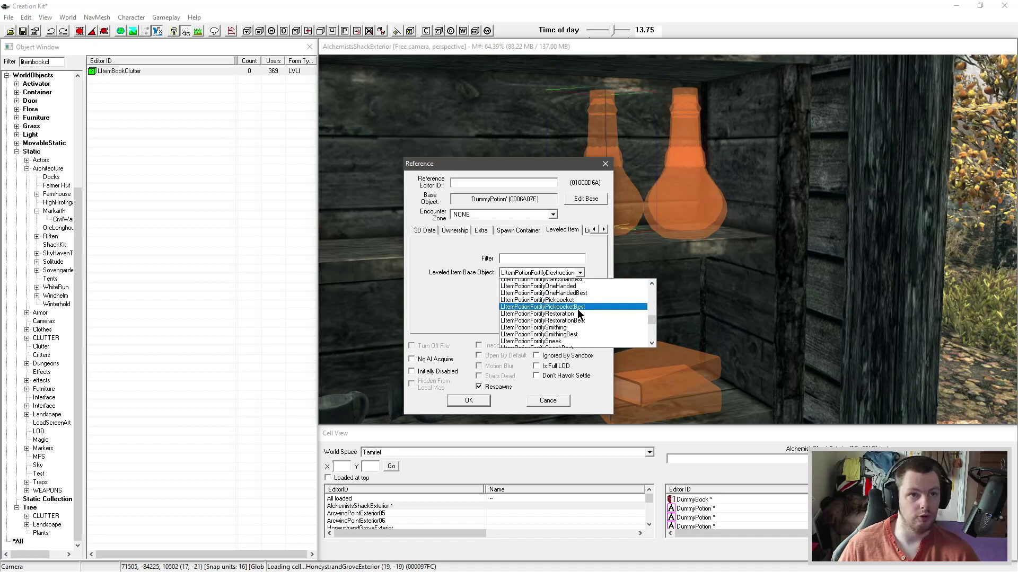
scroll(581, 305, "up", 2)
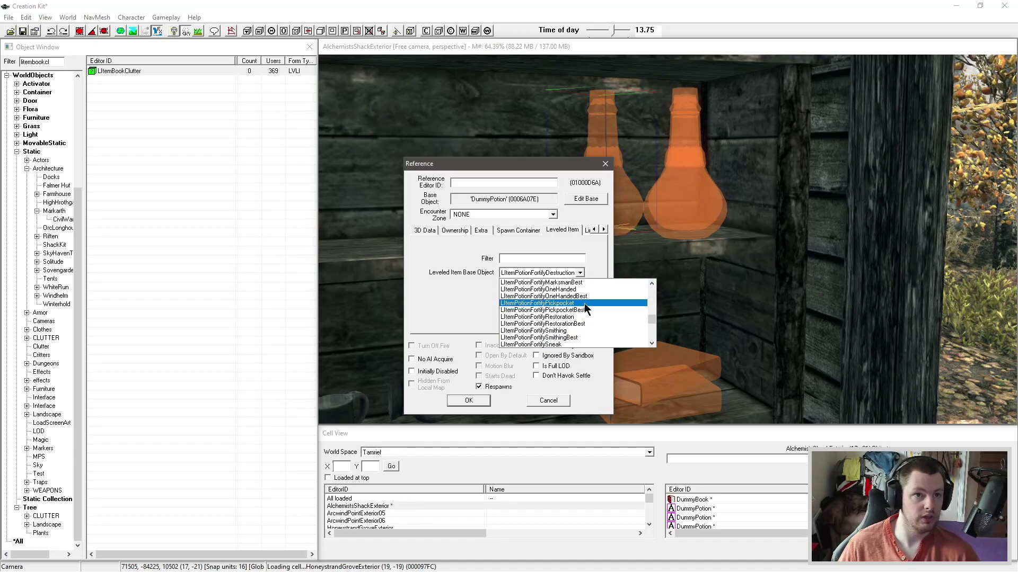
scroll(590, 285, "up", 1)
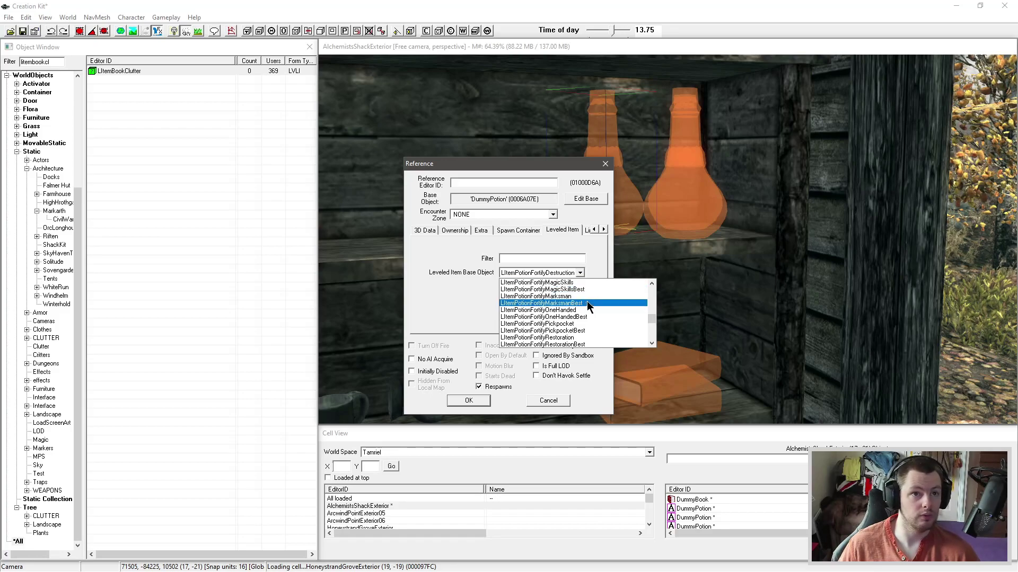
scroll(588, 297, "down", 6)
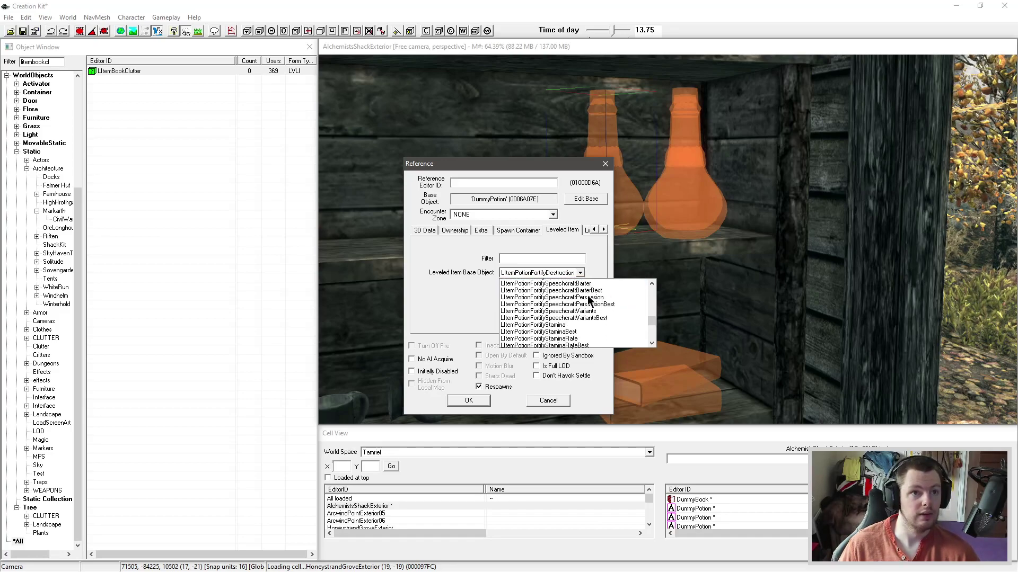
scroll(587, 296, "down", 10)
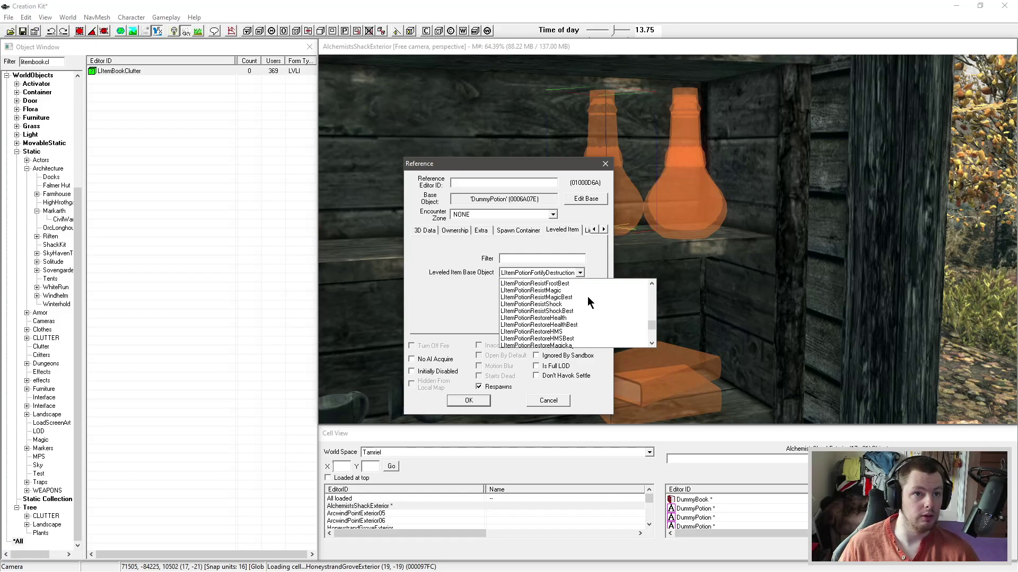
scroll(586, 297, "up", 2)
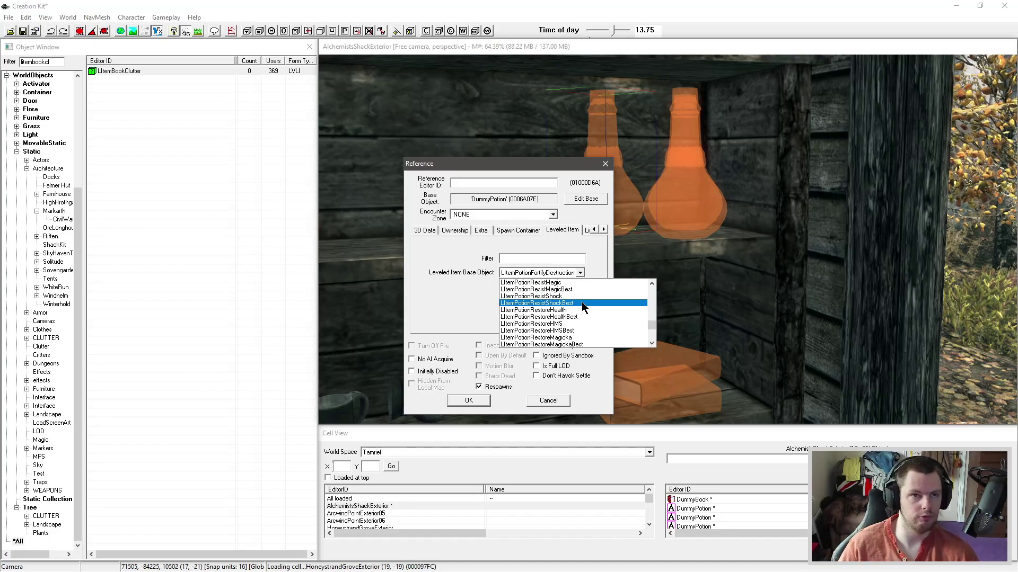
left_click(600, 260)
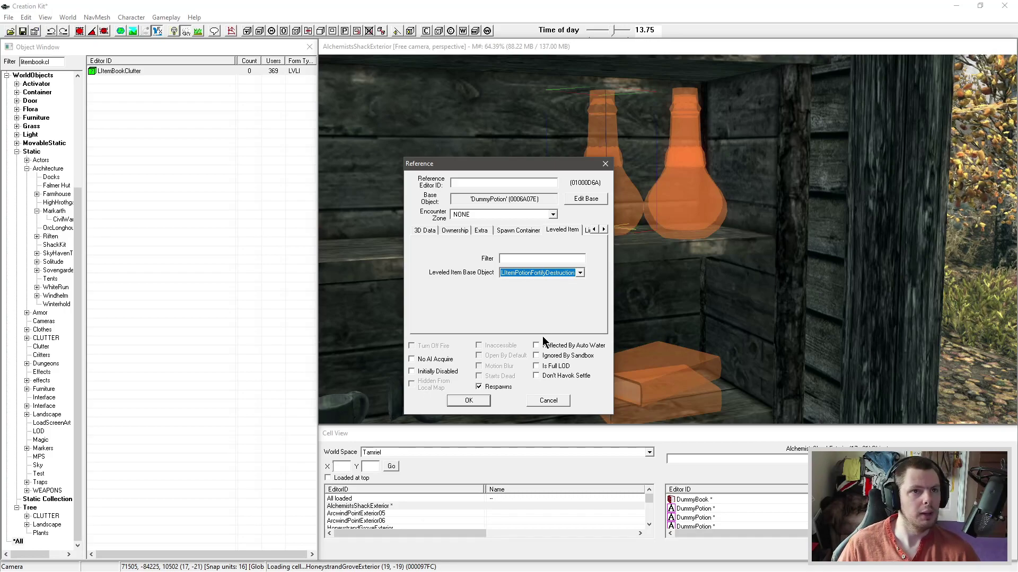
left_click(549, 401)
Step: Filter the full object list by "dummy" and preview the CWDummyShieldSons object
middle_click_drag(548, 402, 637, 348)
scroll(660, 347, "down", 2)
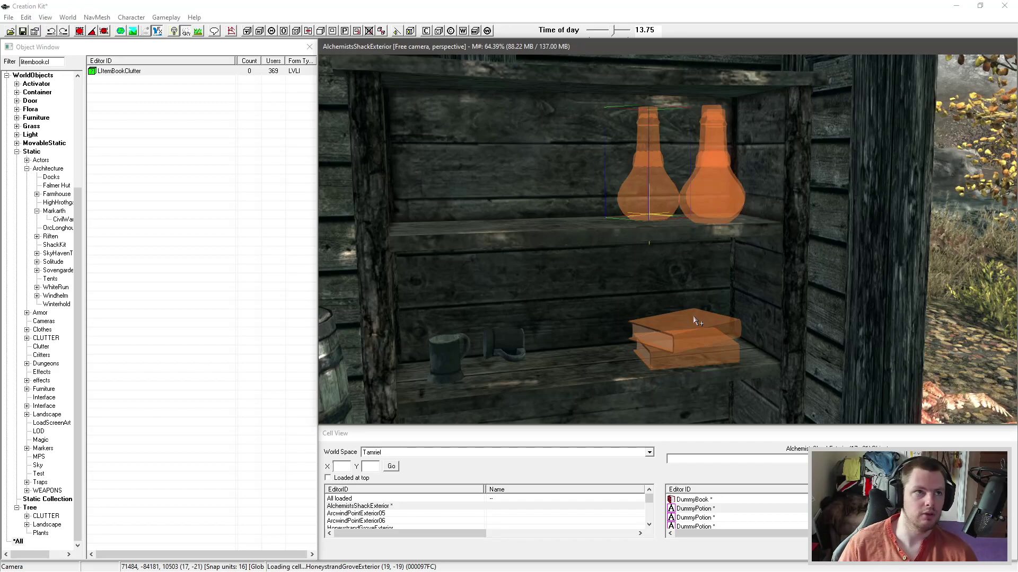
left_click(55, 62)
type("dummy")
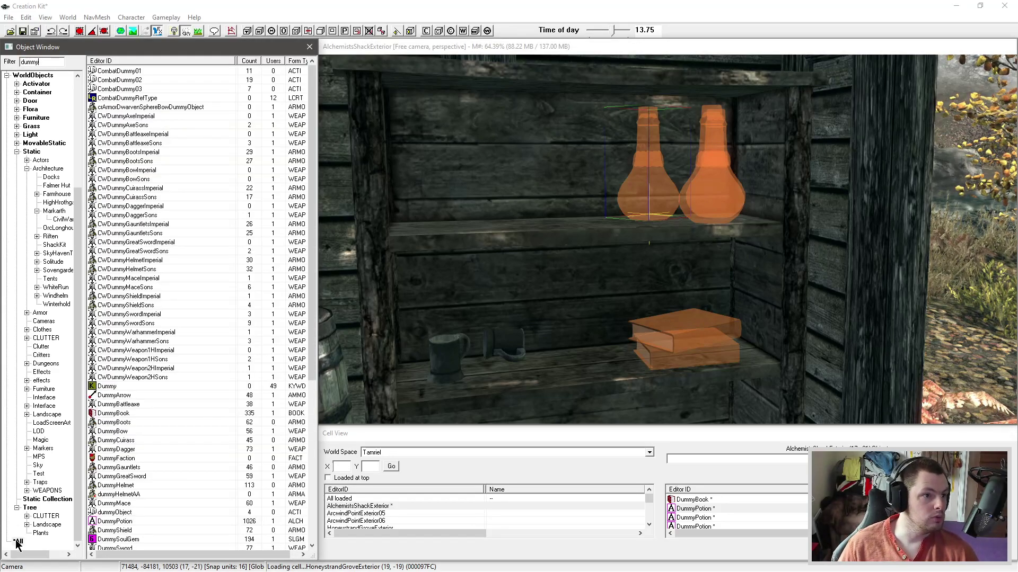
right_click(165, 305)
left_click(192, 355)
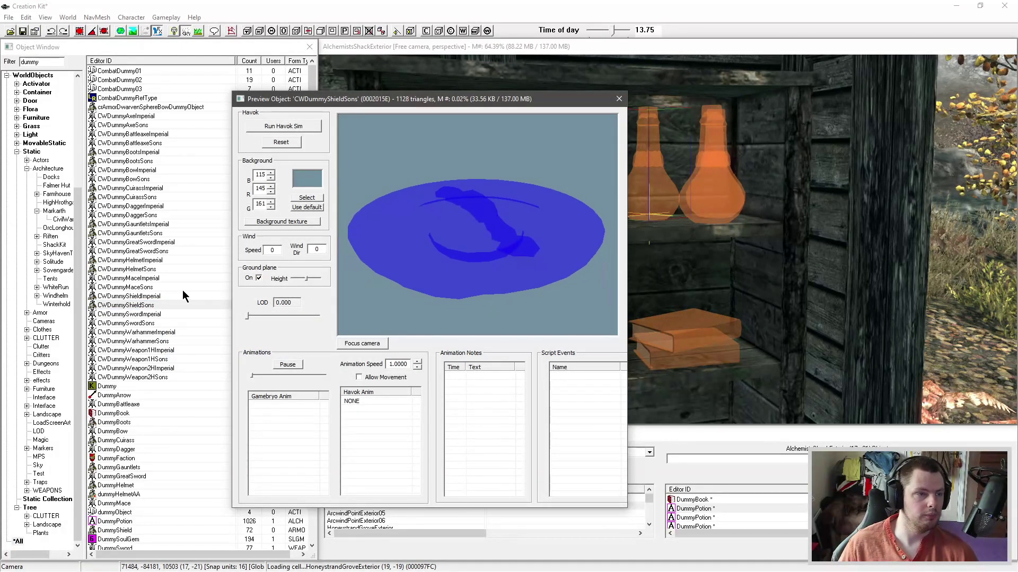
Step: Preview the CWDummyWarhammerImperial and DummyArrow objects among the dummy entries, and close the preview
left_click(186, 289)
left_click(152, 333)
scroll(145, 370, "down", 9)
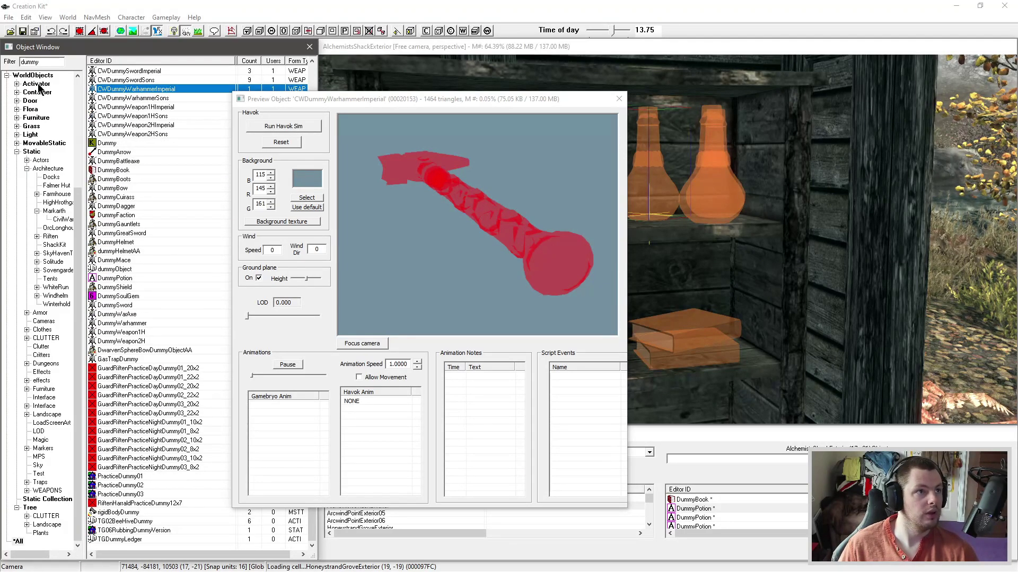
left_click(149, 152)
scroll(157, 186, "up", 8)
scroll(156, 279, "down", 2)
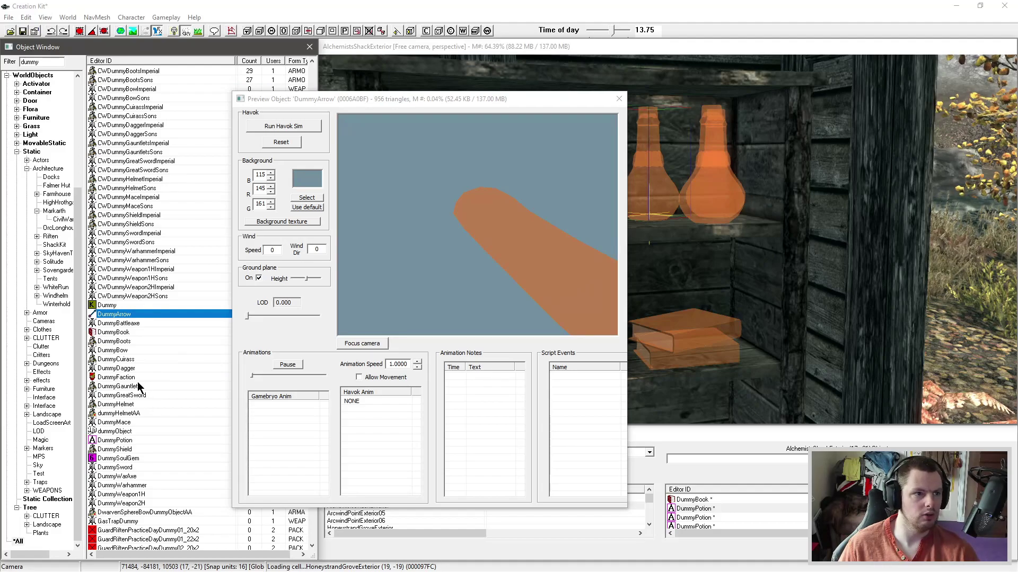
scroll(138, 382, "up", 3)
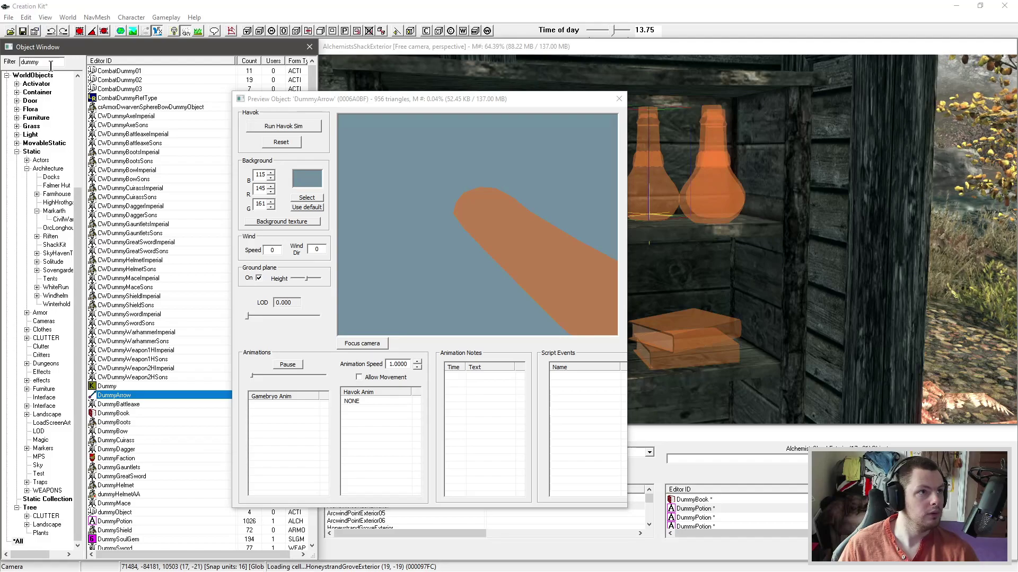
scroll(49, 181, "up", 6)
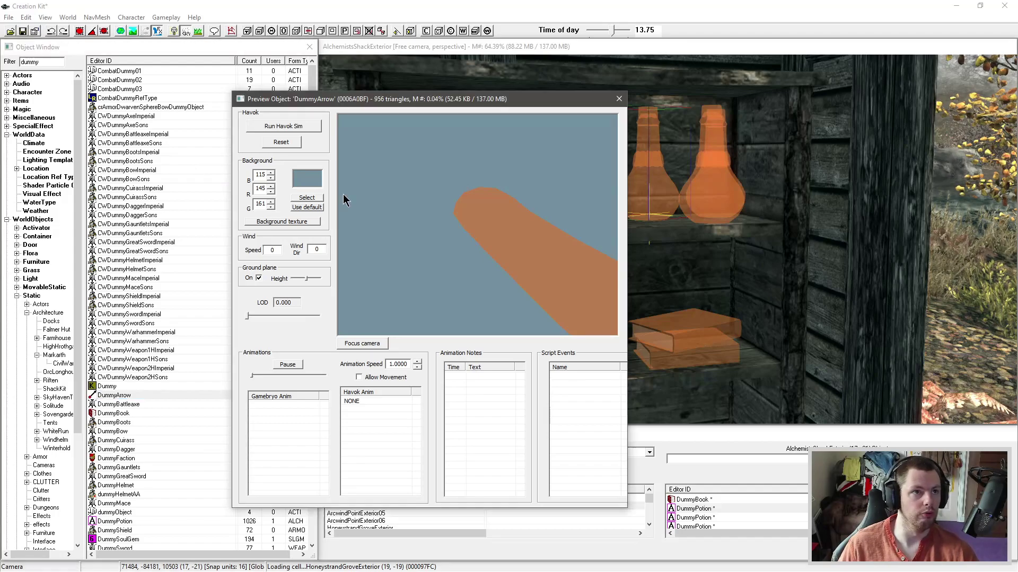
left_click(619, 99)
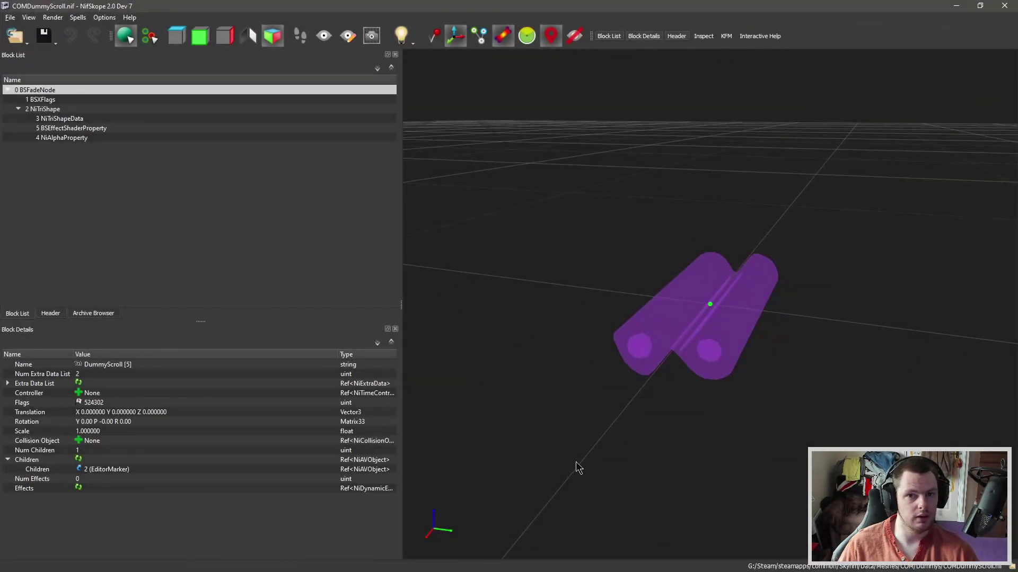
Step: In NifSkope, examine the COMDummyScroll.nif mesh from several angles and inspect its NiTriShape and root BSFadeNode blocks
mouse_move(708, 401)
left_mouse_down()
mouse_move(696, 388)
mouse_move(718, 372)
mouse_move(719, 393)
left_mouse_up()
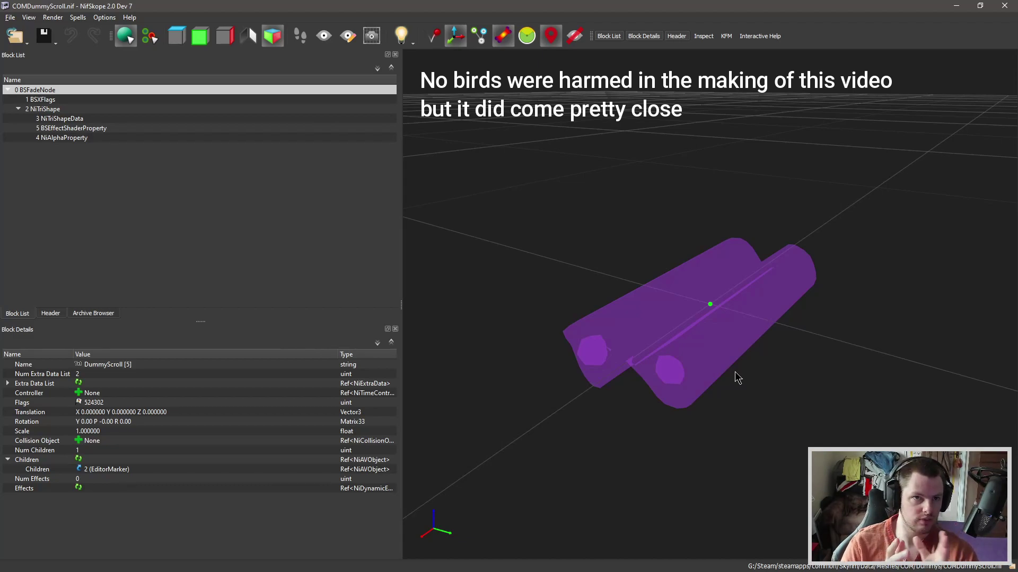
left_click_drag(651, 386, 674, 394)
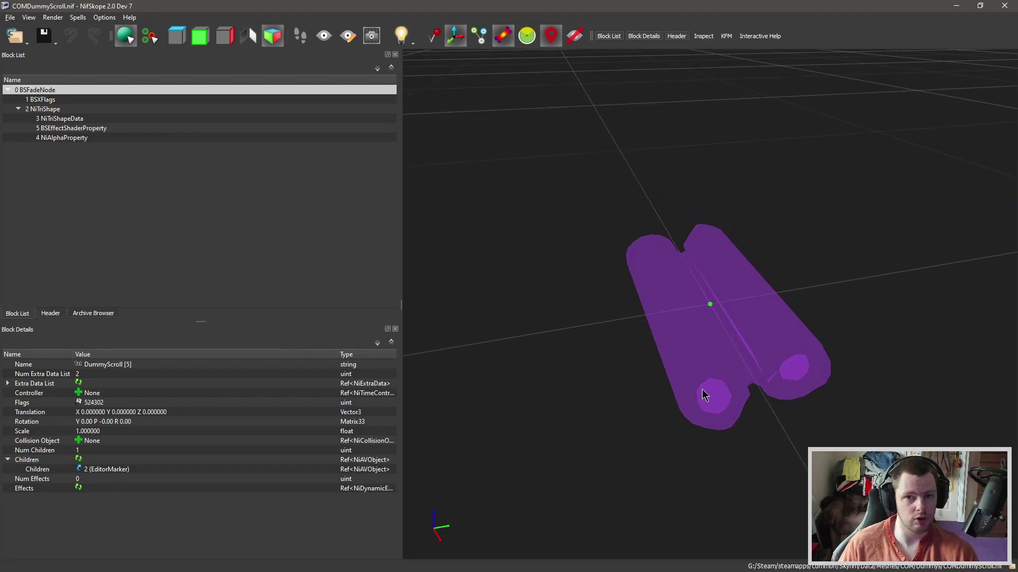
left_click_drag(710, 408, 751, 376)
left_click_drag(636, 334, 639, 346)
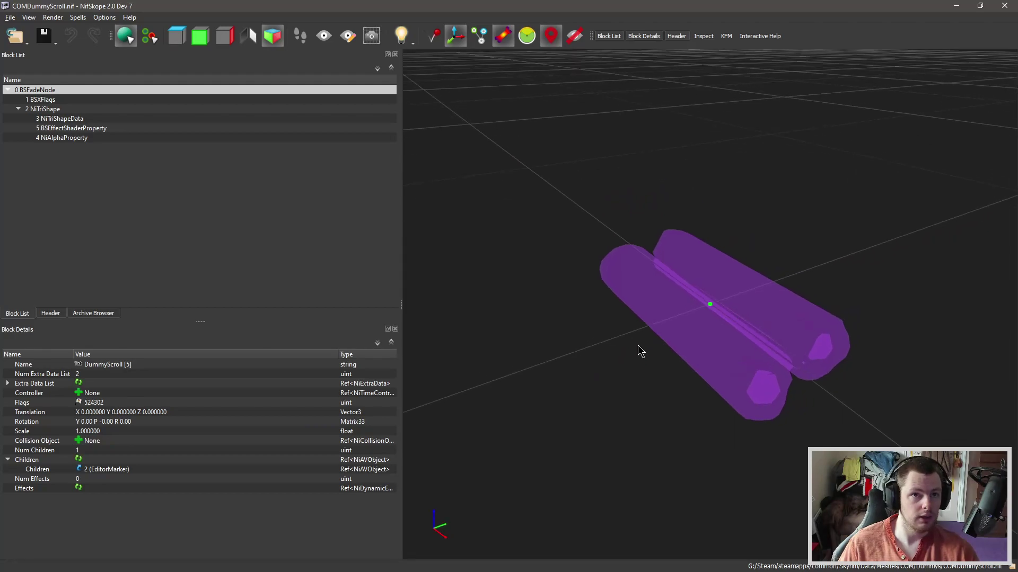
left_click(716, 336)
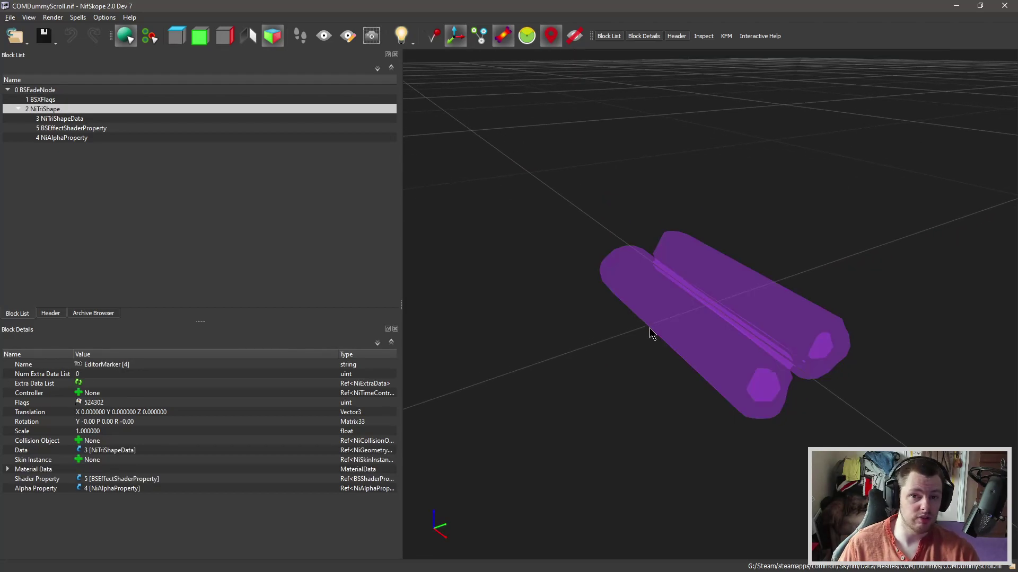
left_click_drag(615, 323, 597, 320)
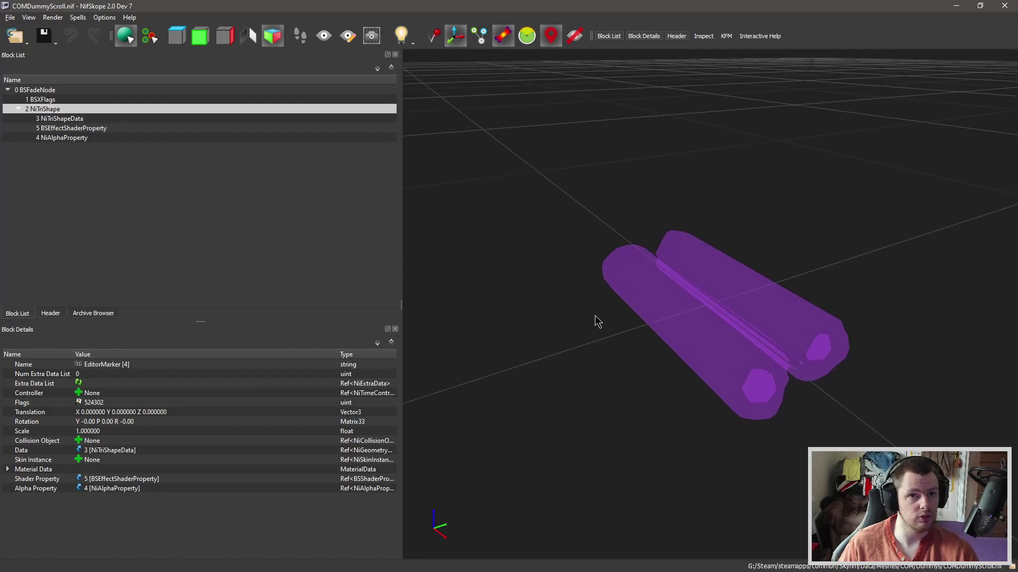
left_click(56, 91)
left_click_drag(539, 297, 549, 300)
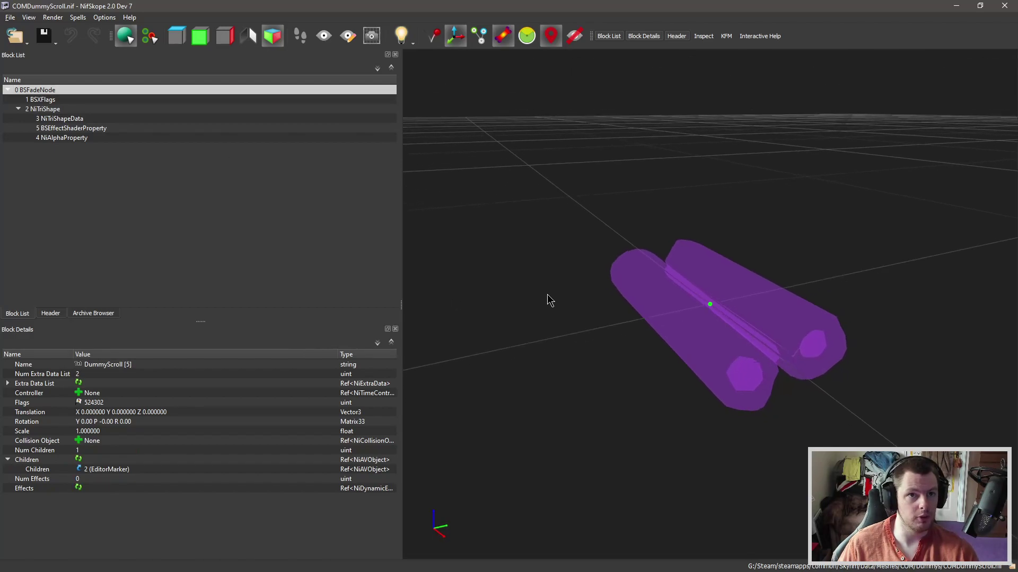
Step: Hide the editor markers of the dummy scroll mesh, show them again, and inspect the scroll from another angle
left_click(548, 43)
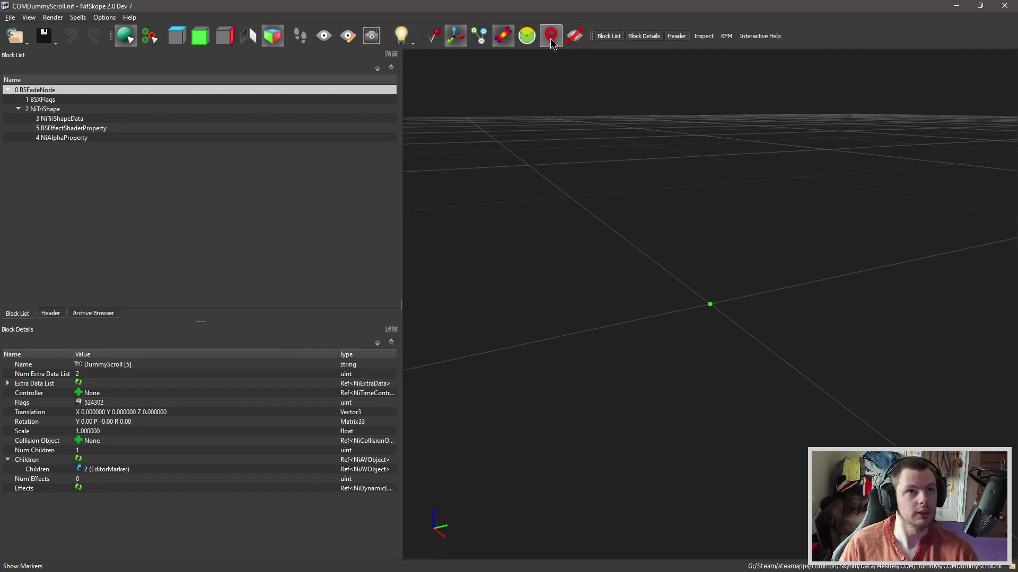
left_click(551, 37)
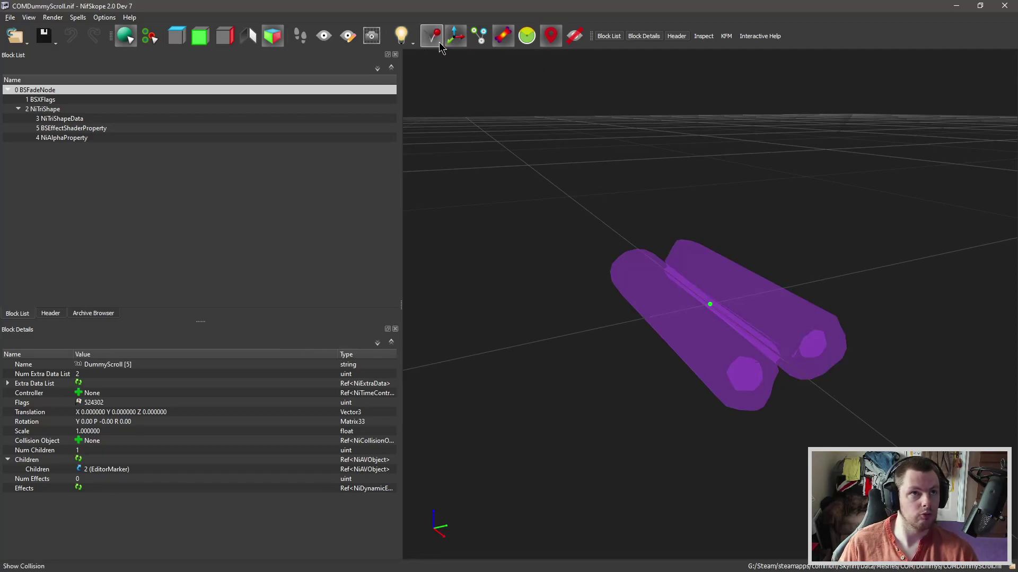
mouse_move(614, 199)
left_mouse_down()
mouse_move(625, 198)
mouse_move(623, 215)
left_mouse_up()
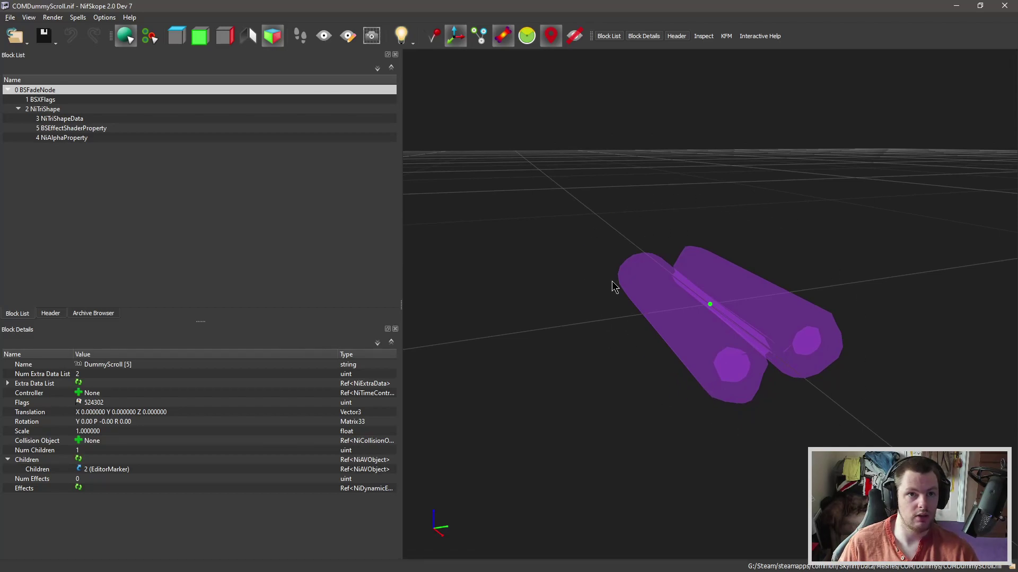
left_click_drag(648, 320, 663, 329)
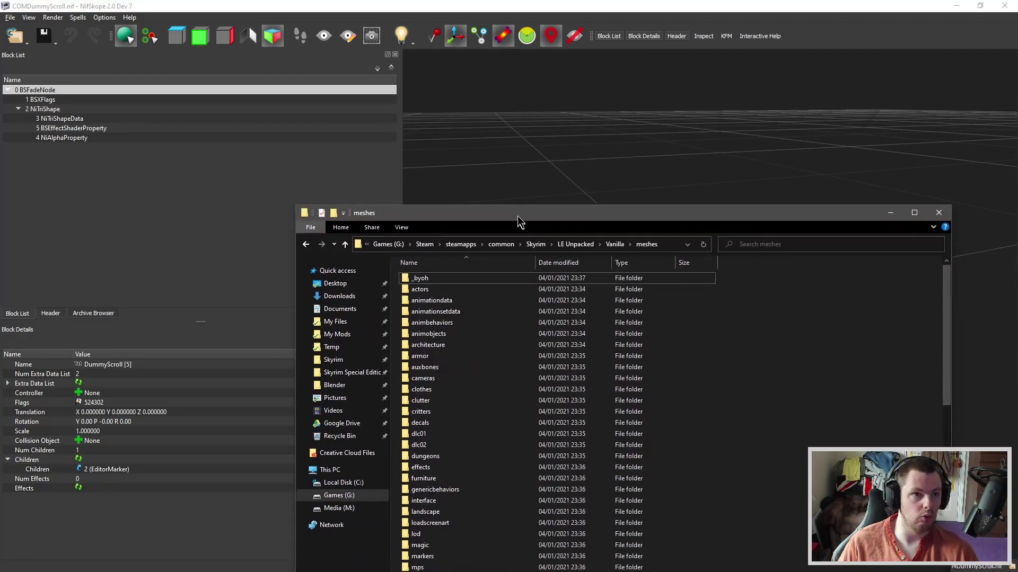
Step: In File Explorer, go to the meshes folder of the unpacked vanilla files under Skyrim\LE Unpacked\Vanilla
left_click_drag(520, 225, 432, 75)
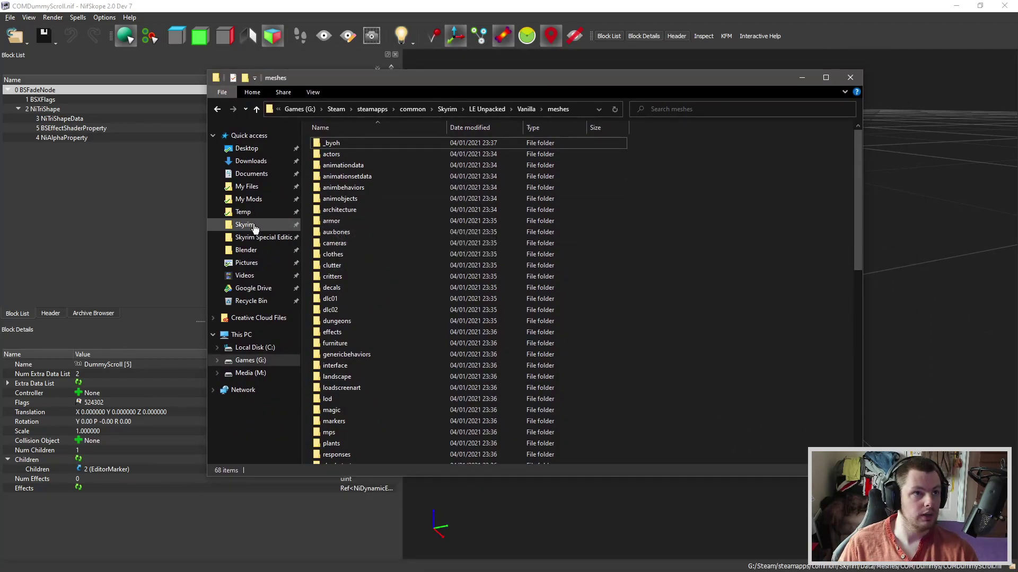
left_click(262, 225)
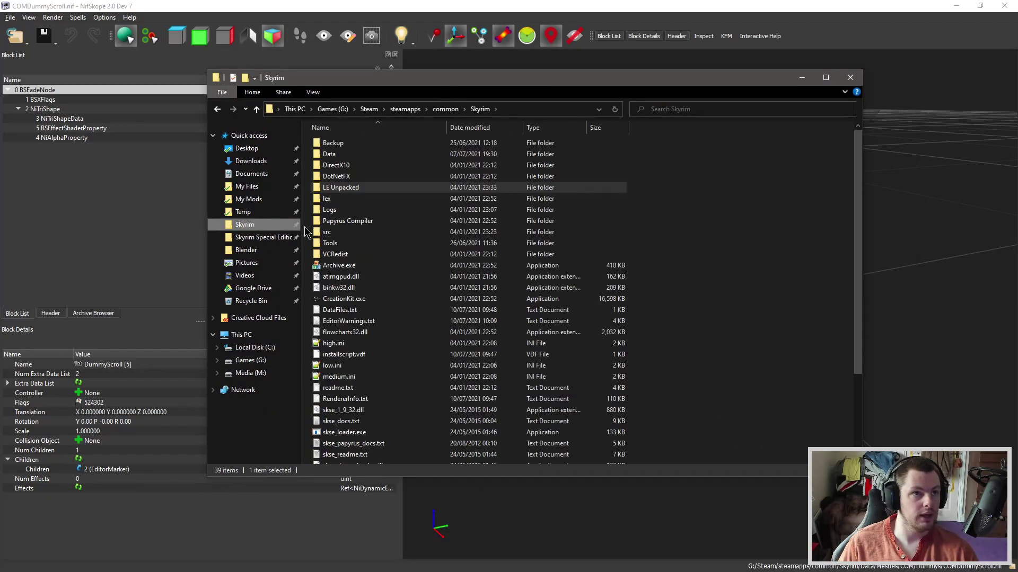
double_click(354, 187)
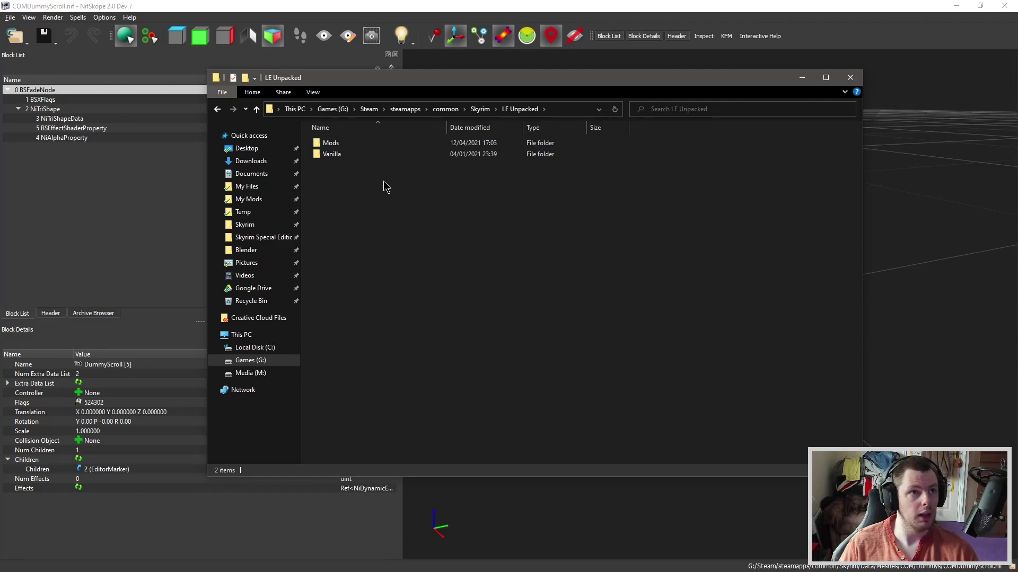
double_click(352, 155)
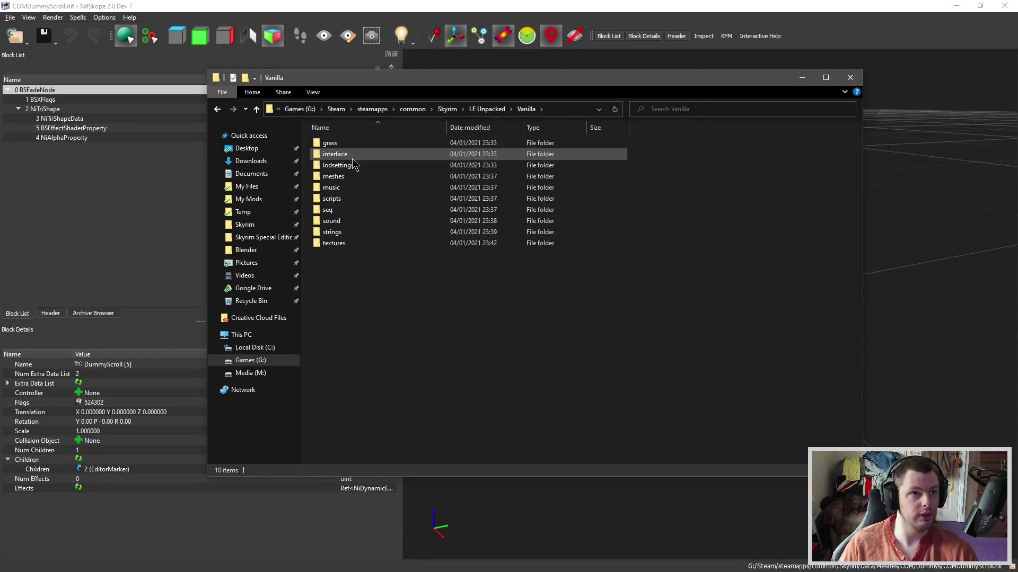
double_click(352, 177)
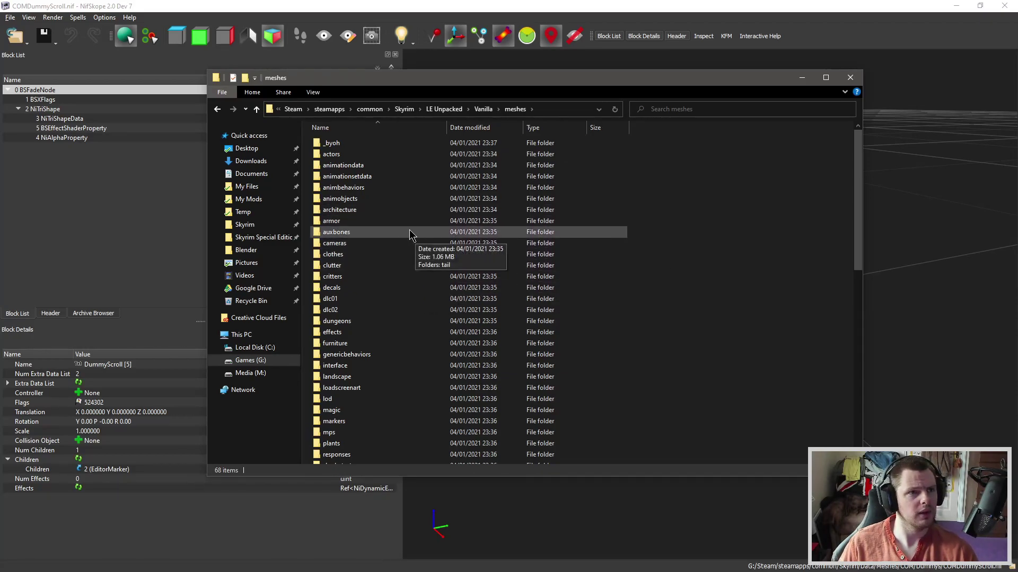
Step: Open the clutter folder inside meshes and look through its subfolders
scroll(621, 234, "down", 5)
scroll(621, 235, "up", 3)
double_click(614, 236)
scroll(403, 273, "down", 12)
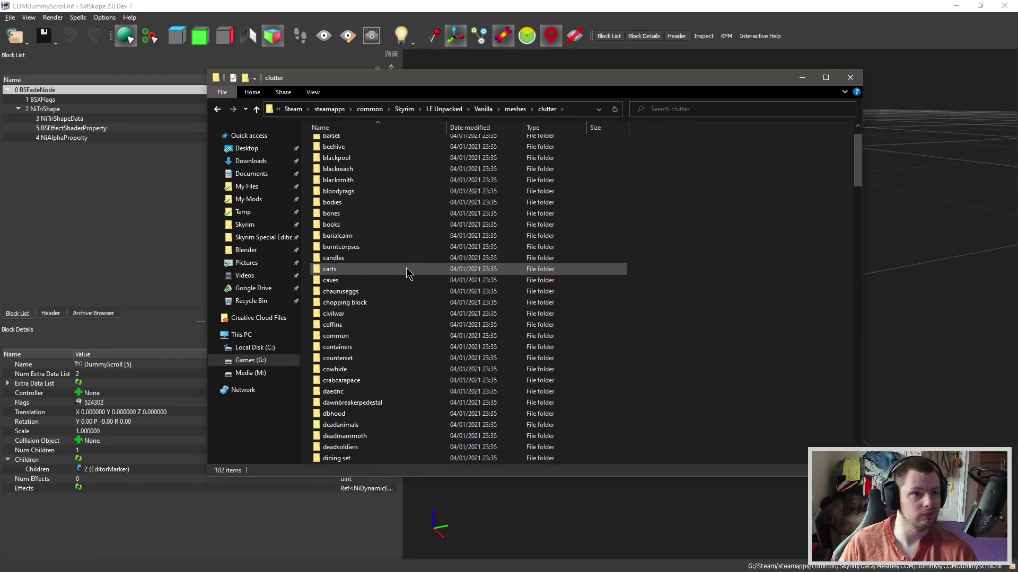
scroll(408, 271, "down", 5)
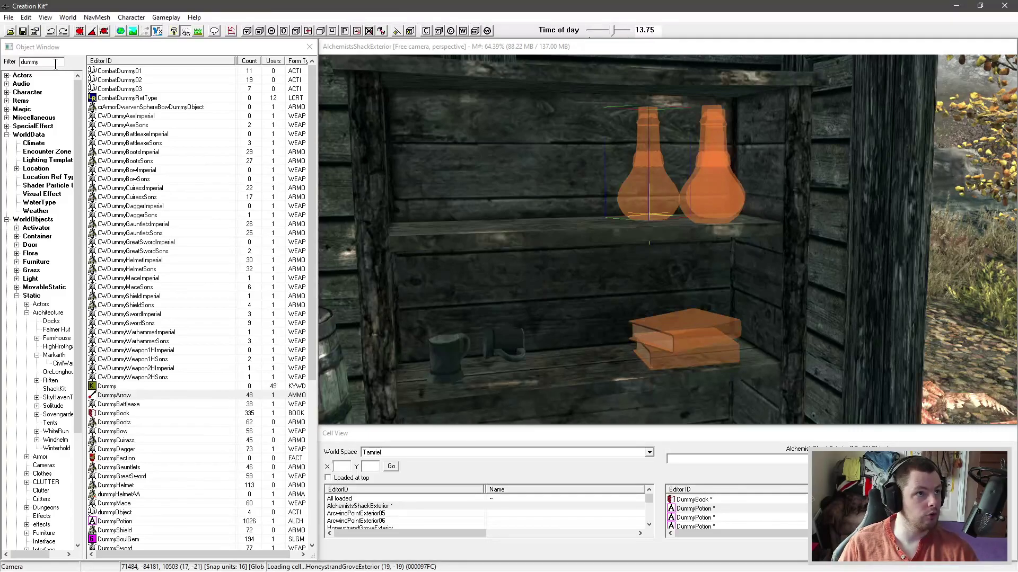
Step: In Creation Kit, filter the objects by "ore" and open the OreIron record from the MiscItem category
left_click(3, 72)
type("ore")
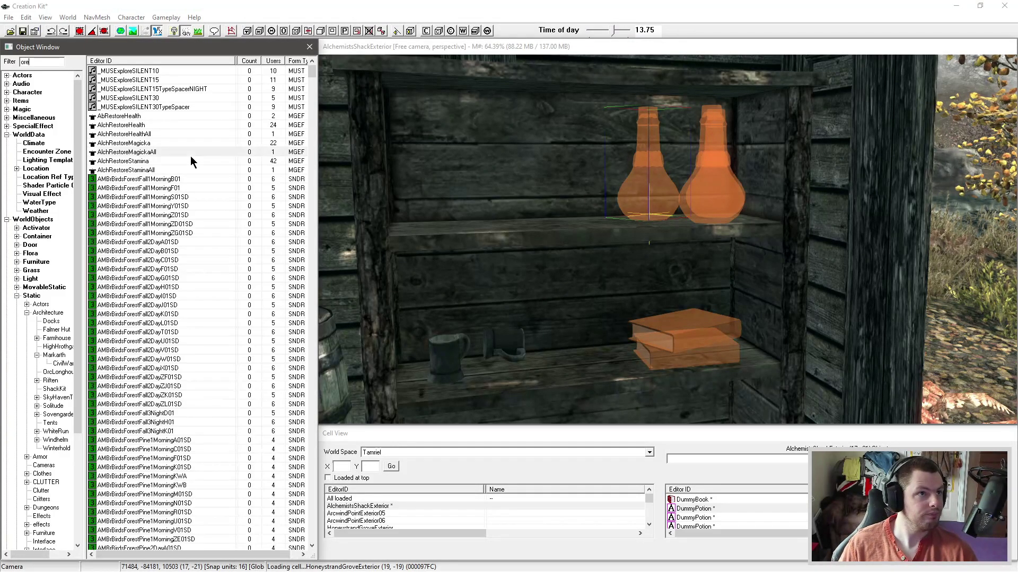
left_click(189, 156)
scroll(192, 160, "down", 10)
scroll(193, 160, "down", 10)
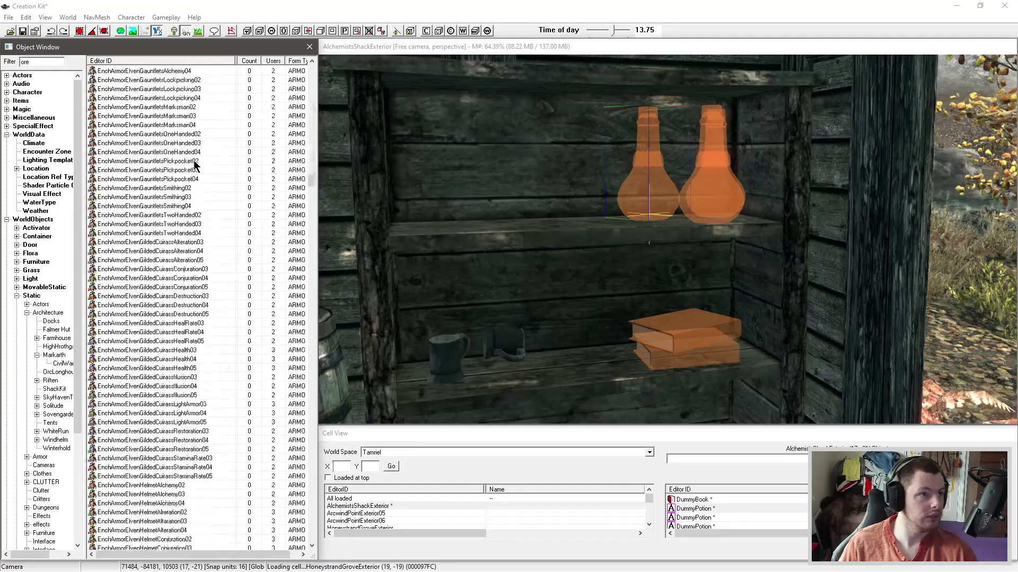
left_click(7, 101)
left_click(36, 176)
left_click(108, 116)
double_click(111, 117)
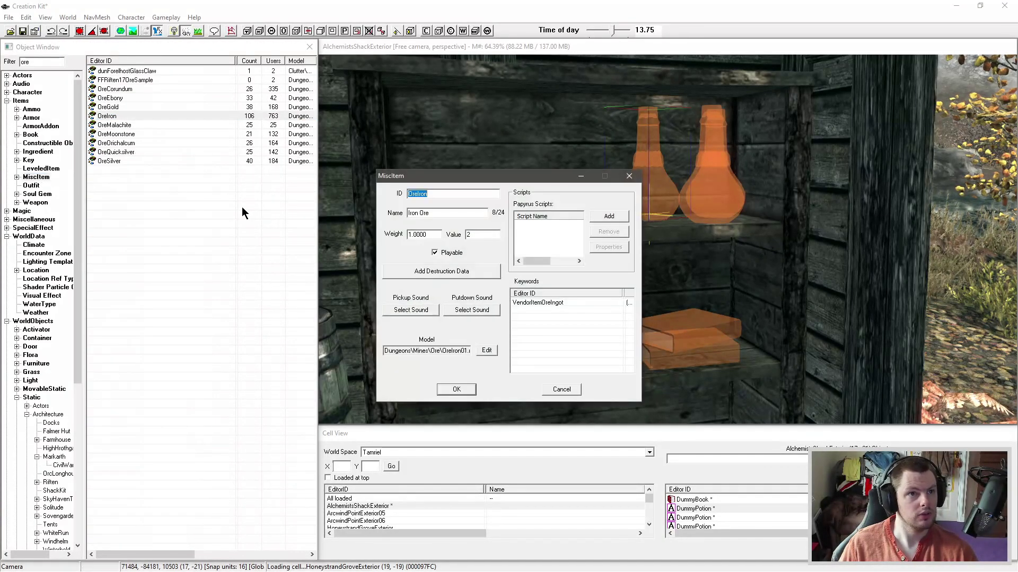
Step: Copy the file name OreIron01.nif from the iron ore's model path and close the record without changes
left_click_drag(446, 350, 460, 350)
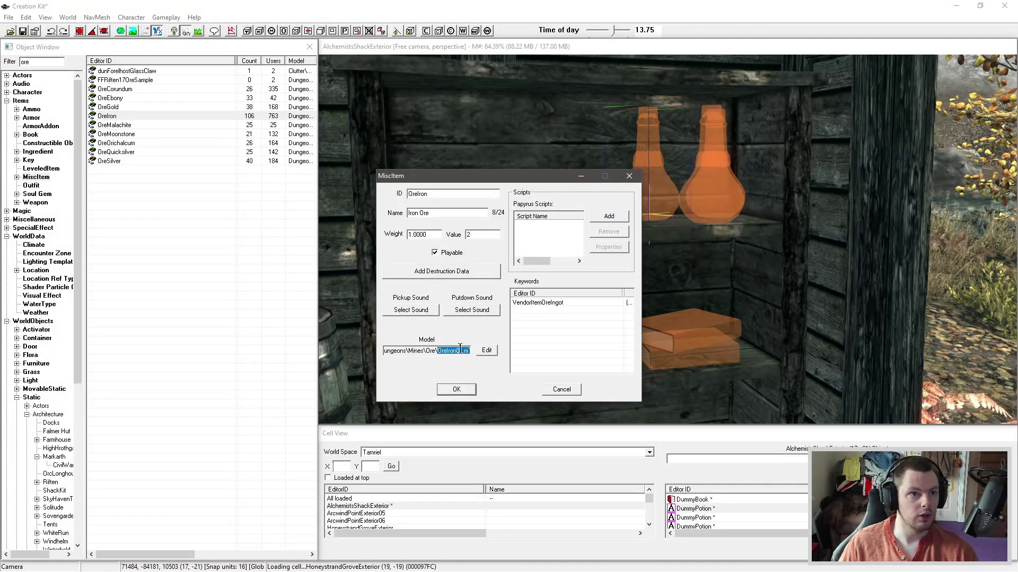
right_click(459, 350)
left_click(484, 384)
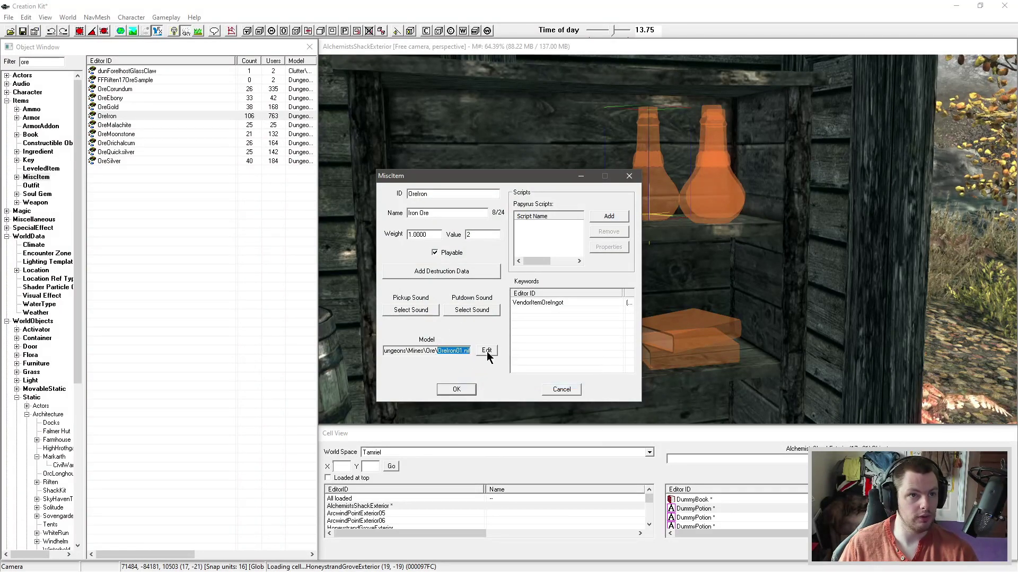
left_click(561, 389)
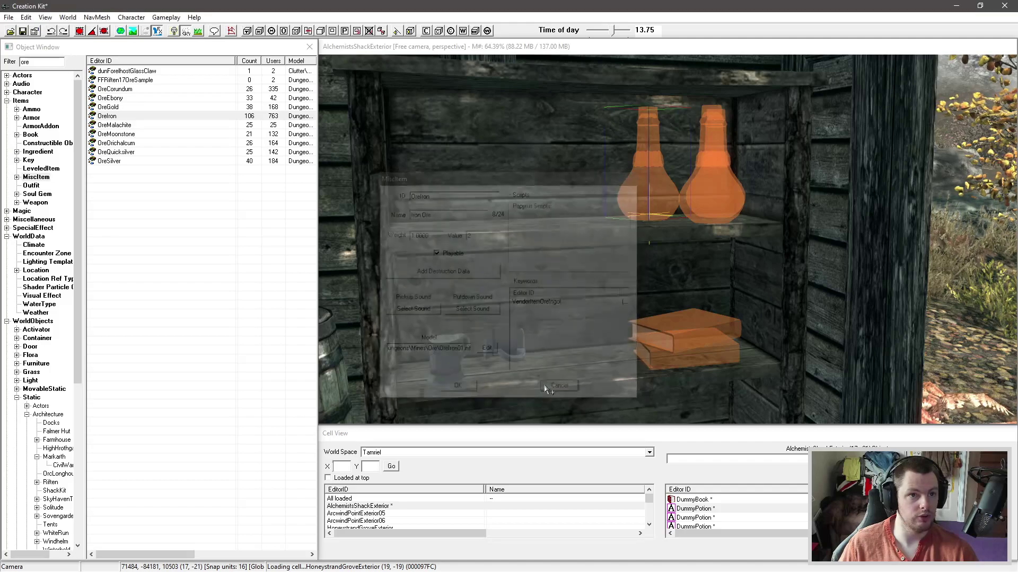
Step: In File Explorer, search the vanilla meshes folder for the copied name OreIron01.nif and open the mesh in NifSkope
key("alt+Tab")
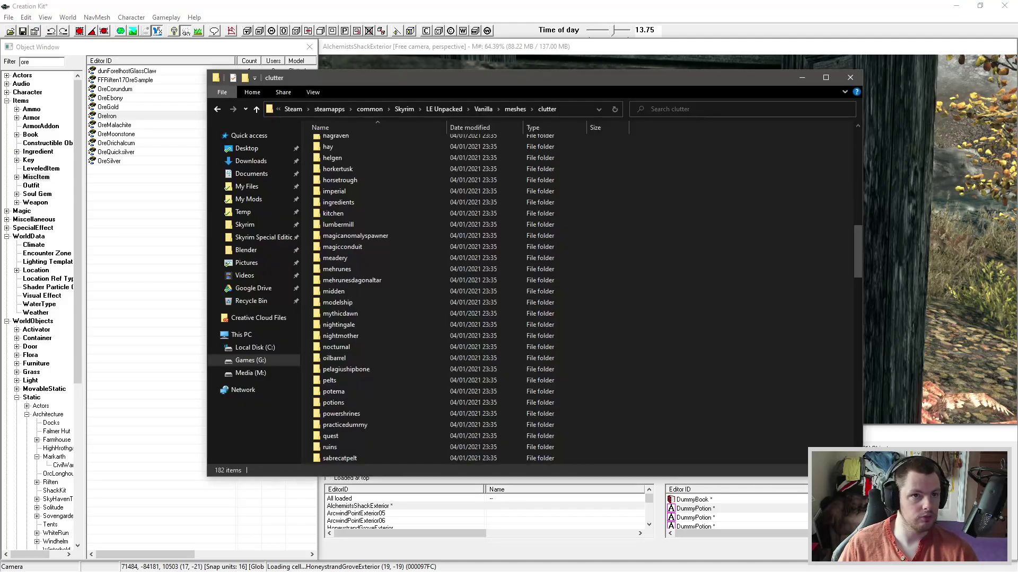
right_click(680, 109)
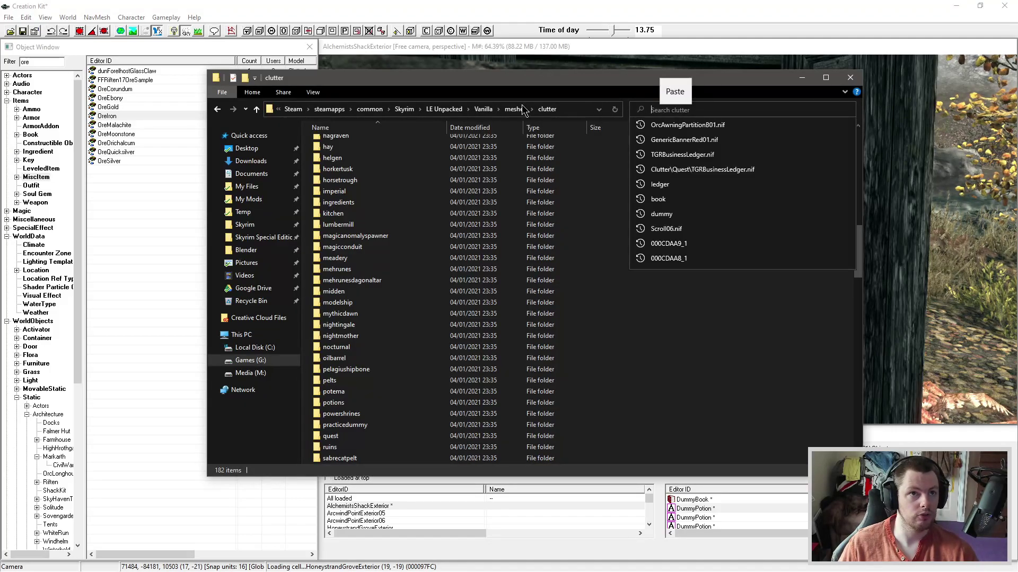
left_click(518, 111)
left_click(516, 111)
right_click(696, 103)
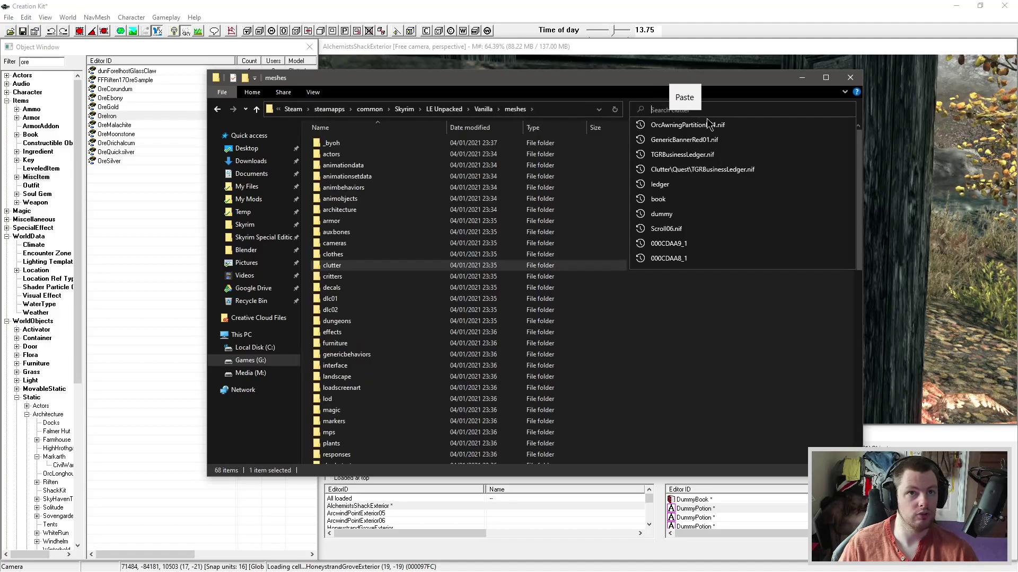
left_click(689, 95)
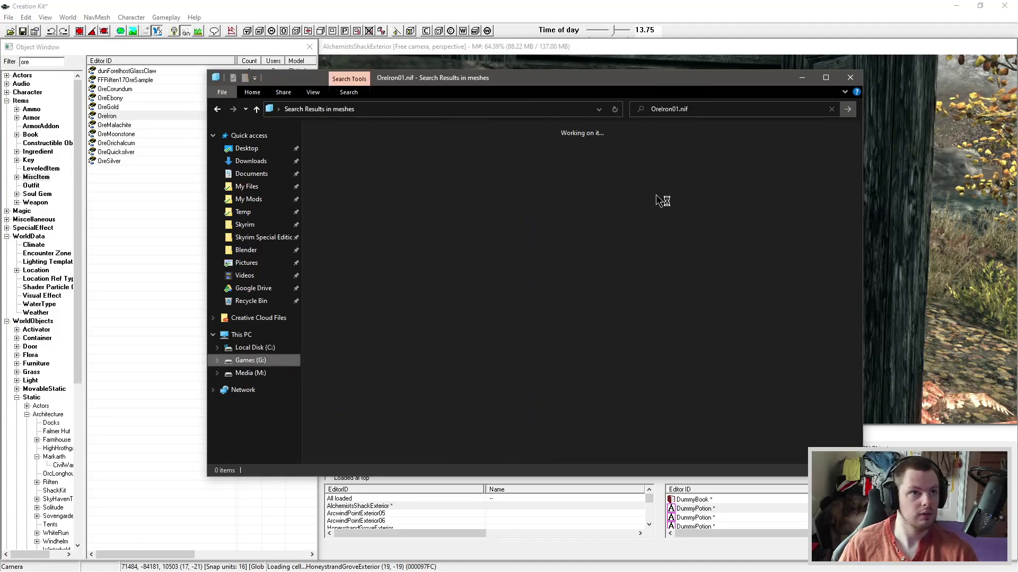
left_click(390, 152)
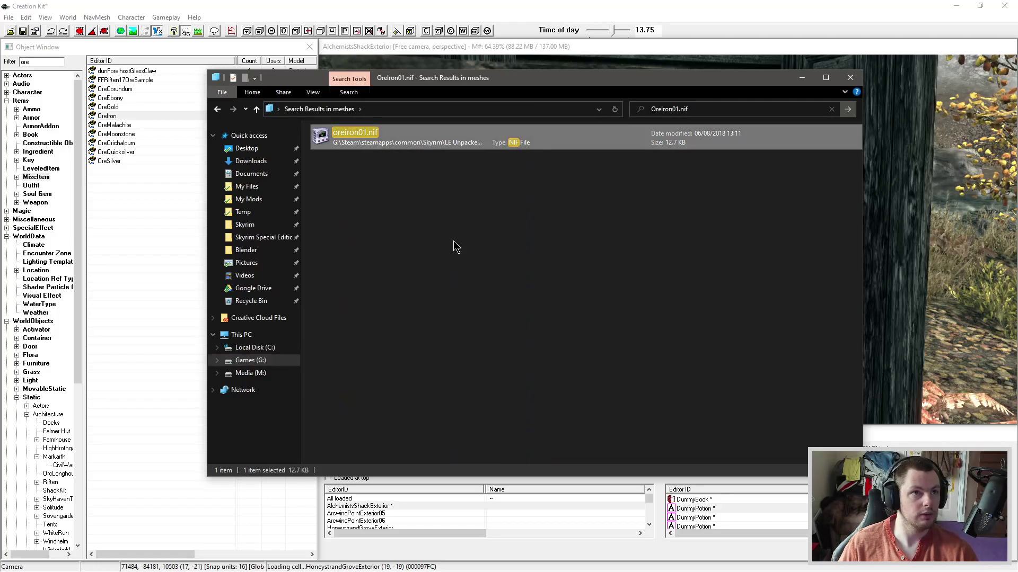
key("Return")
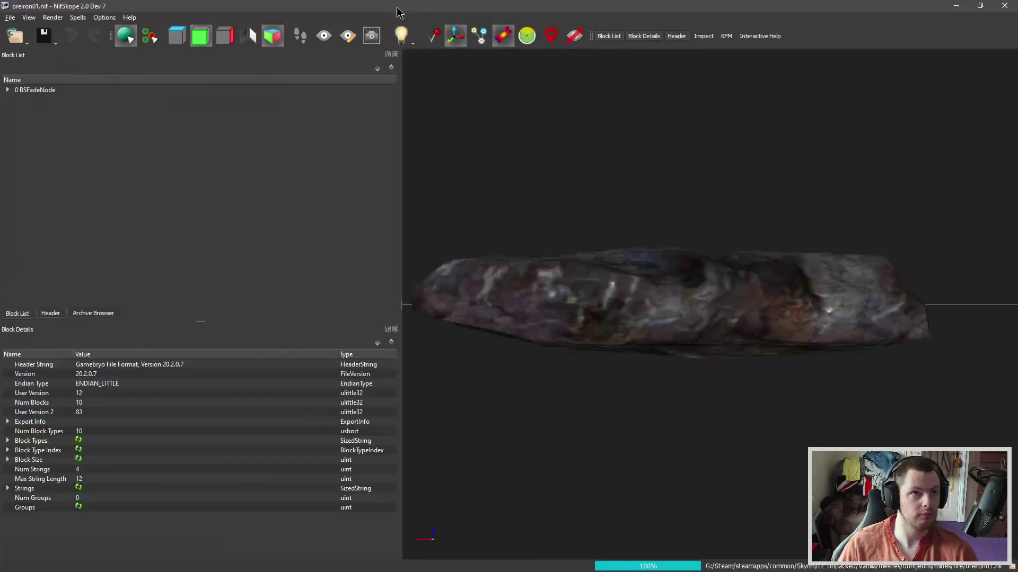
Step: Arrange the COMDummyScroll.nif and oreiron01.nif windows side by side and narrow their block lists to enlarge both mesh views
scroll(641, 257, "down", 4)
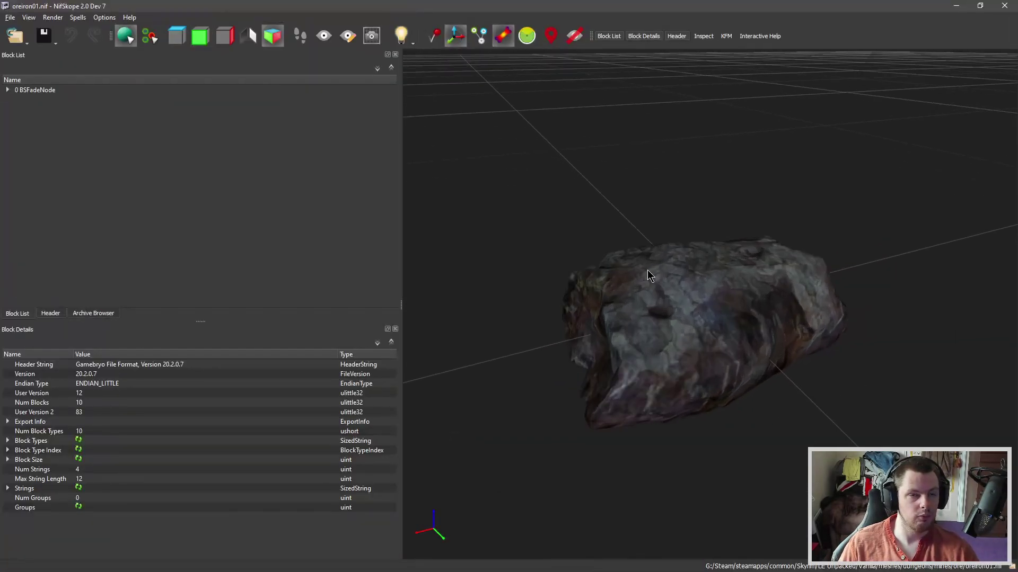
left_click_drag(682, 8, 1016, 101)
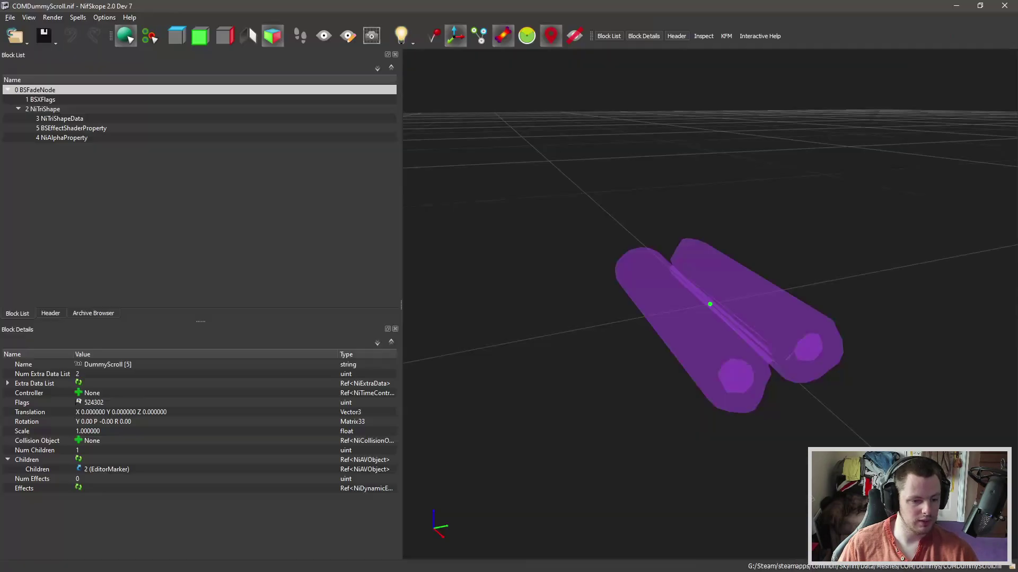
left_click_drag(672, 8, 3, 166)
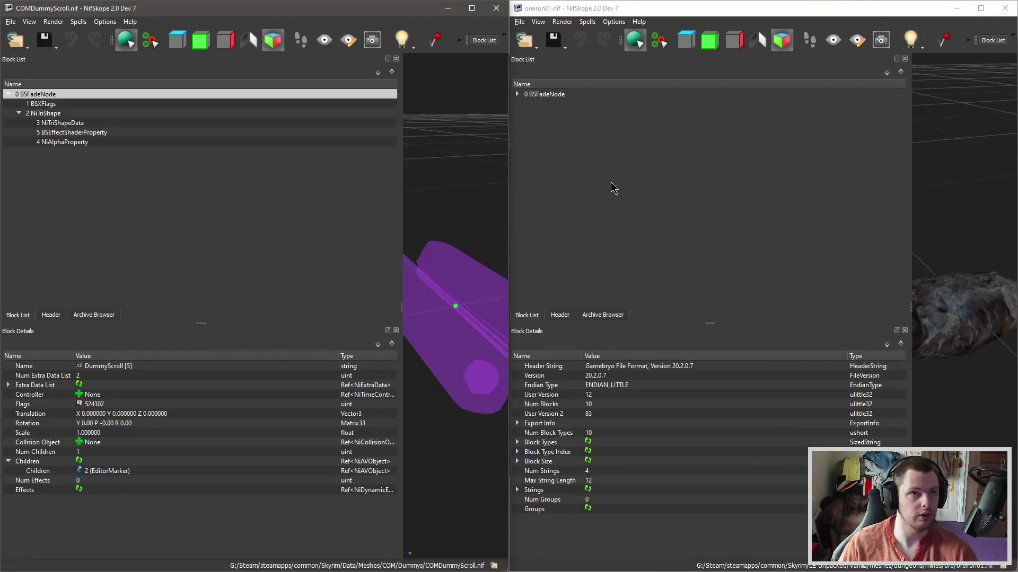
left_click_drag(411, 189, 354, 200)
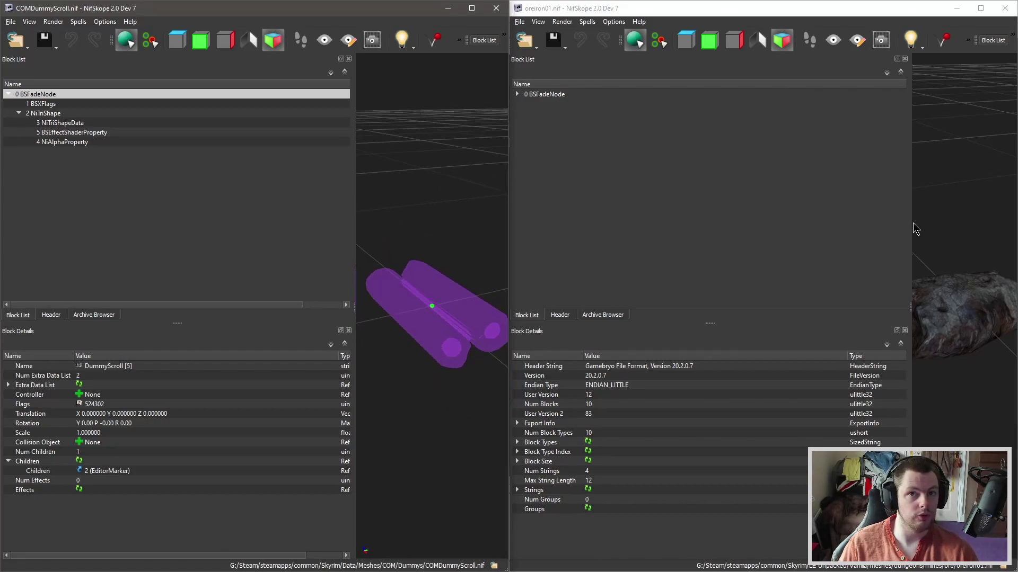
left_click_drag(911, 227, 877, 223)
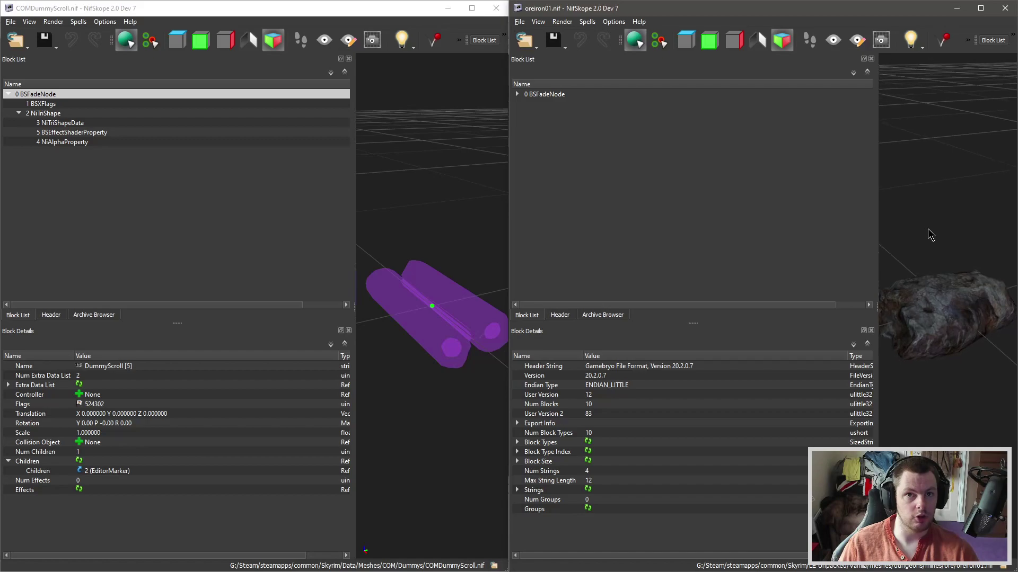
Step: Expand the root BSFadeNode of oreiron01.nif and remove the whole bhkCollisionObject branch
left_click(517, 94)
left_click(550, 123)
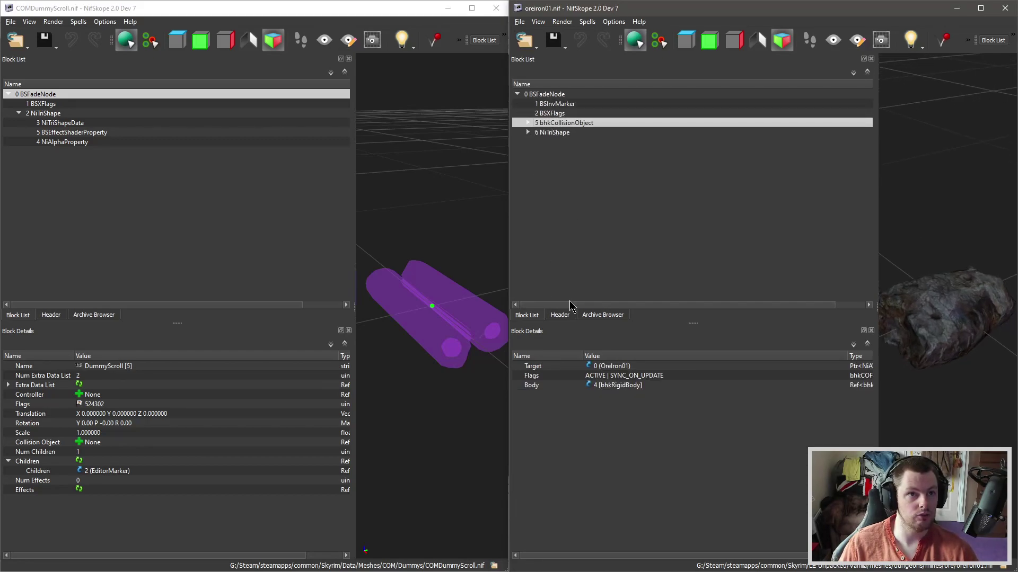
right_click(562, 123)
mouse_move(591, 119)
left_click(655, 168)
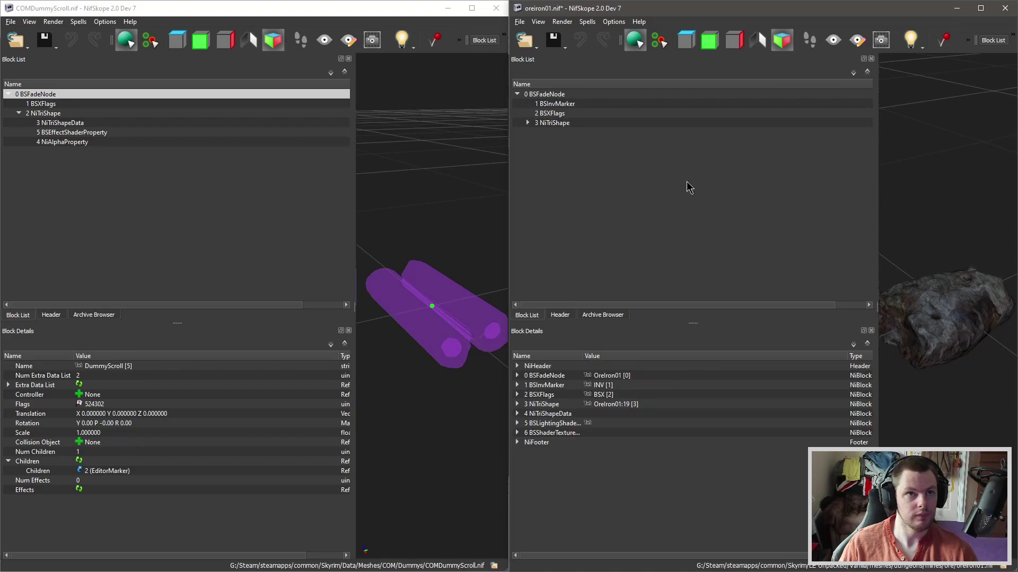
Step: Read the description of the BSInvMarker block in oreiron01.nif and remove its branch
left_click(568, 103)
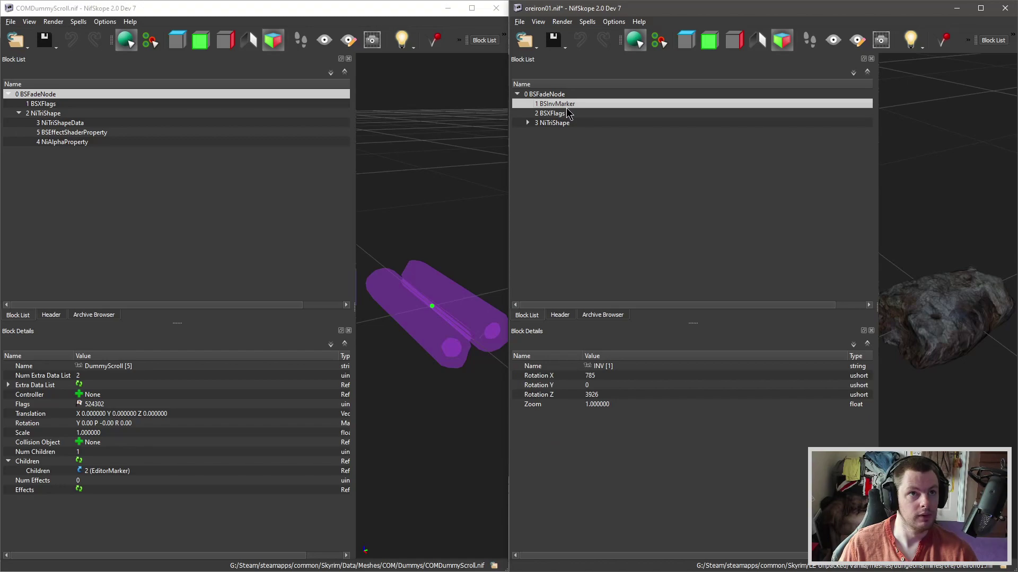
mouse_move(578, 107)
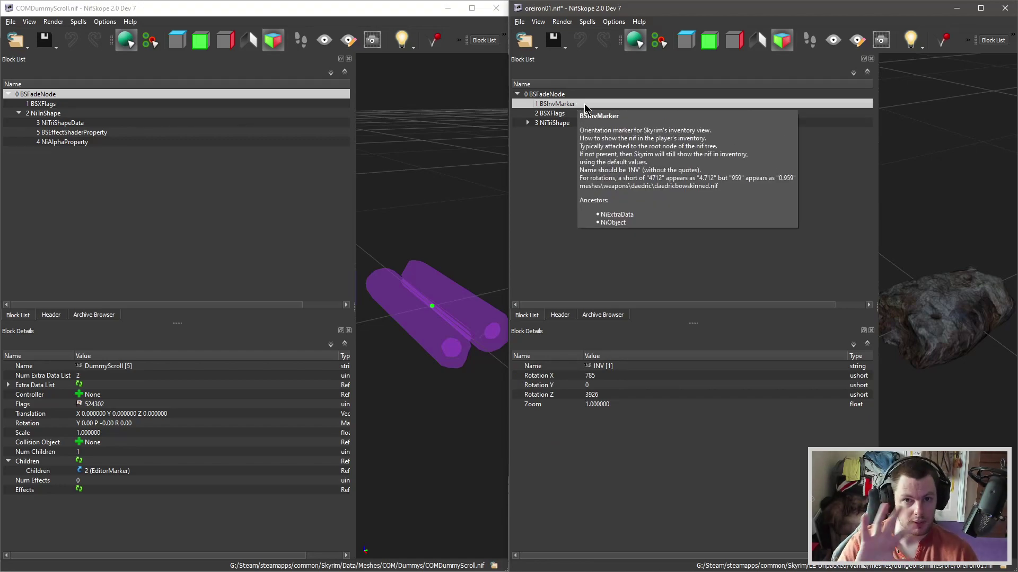
right_click(607, 104)
mouse_move(654, 107)
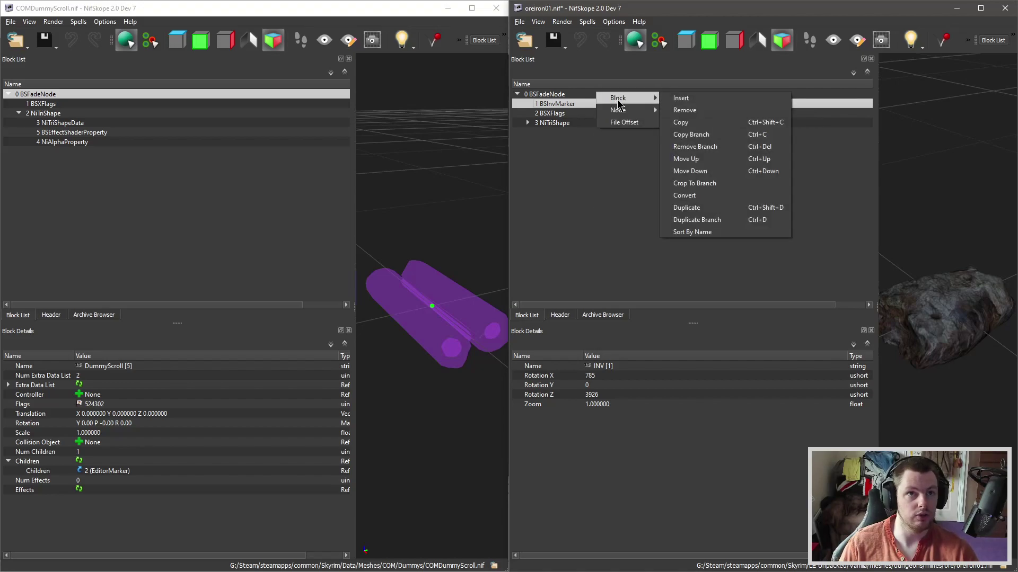
left_click(690, 151)
Step: Expand the ore mesh's NiTriShape and remove the BSLightingShaderProperty branch with its texture set
left_click(574, 106)
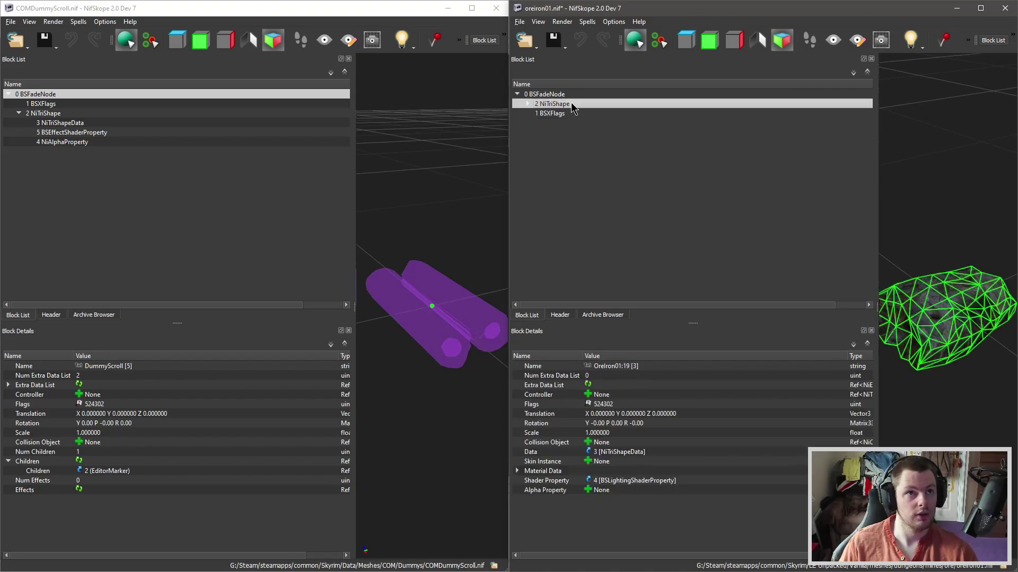
left_click(529, 104)
left_click(538, 122)
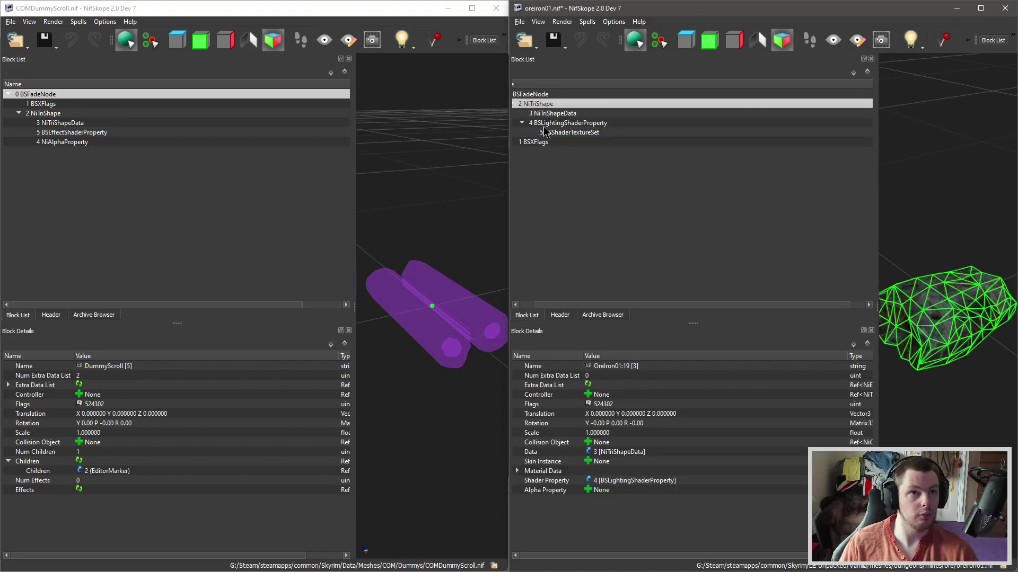
left_click(566, 124)
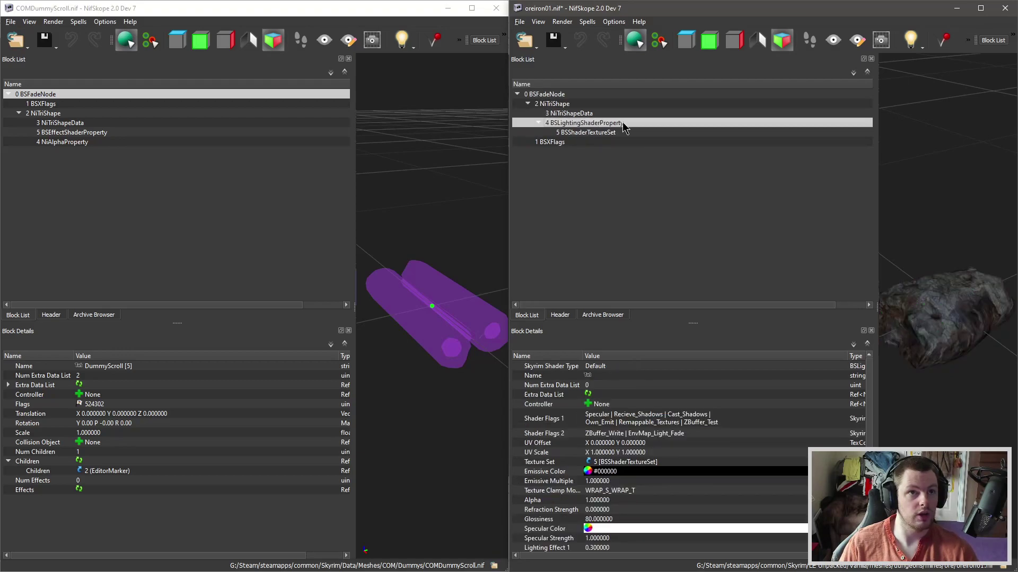
right_click(591, 123)
mouse_move(615, 118)
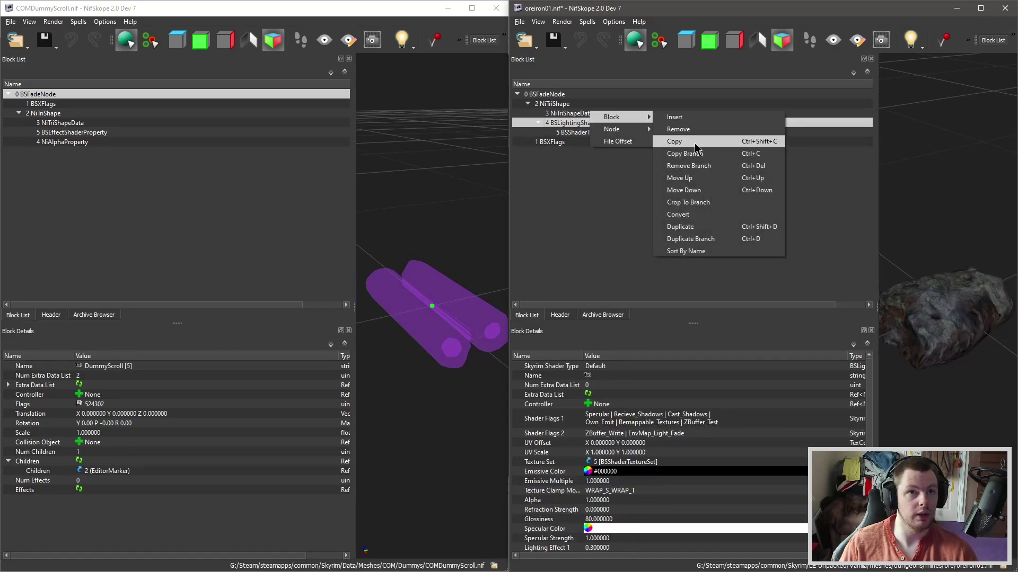
left_click(691, 166)
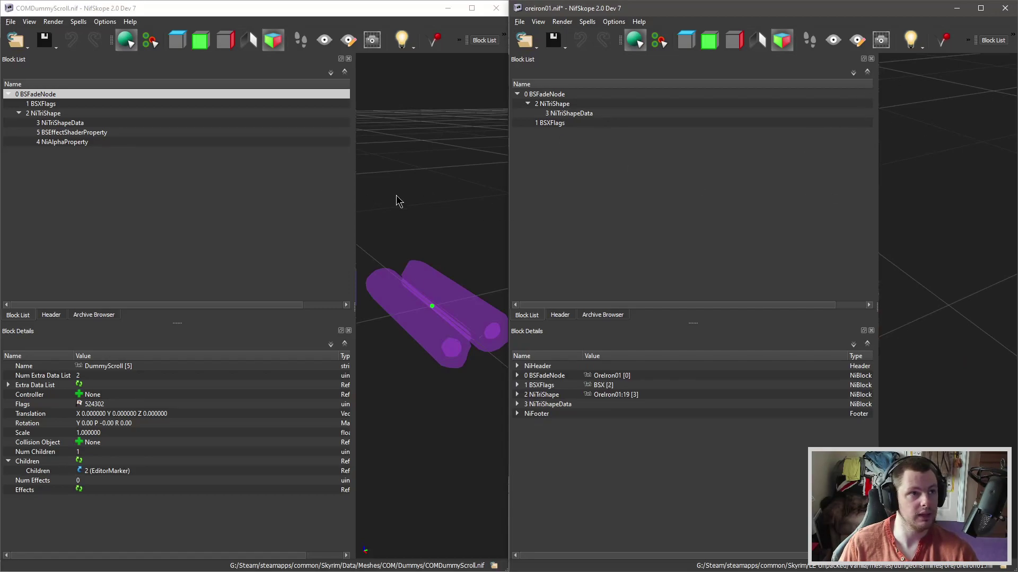
Step: Copy the BSEffectShaderProperty branch from the NiTriShape of COMDummyScroll.nif
left_click(63, 133)
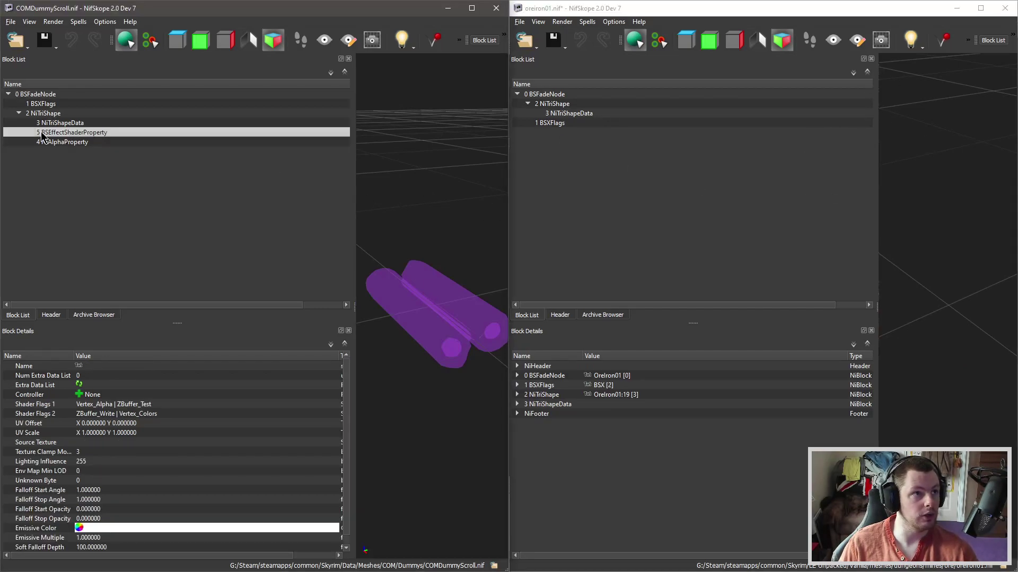
right_click(92, 133)
mouse_move(114, 128)
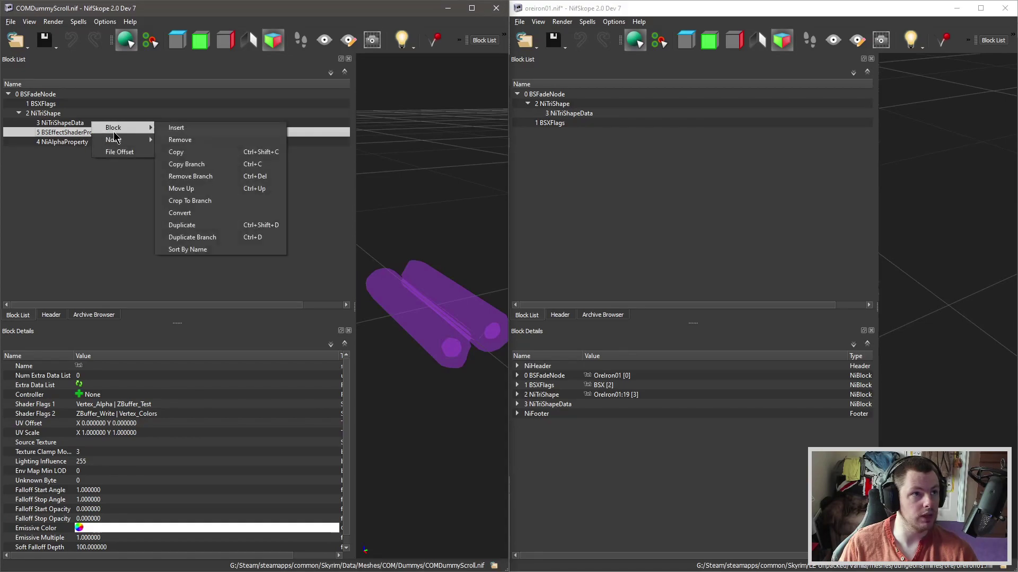
left_click(192, 165)
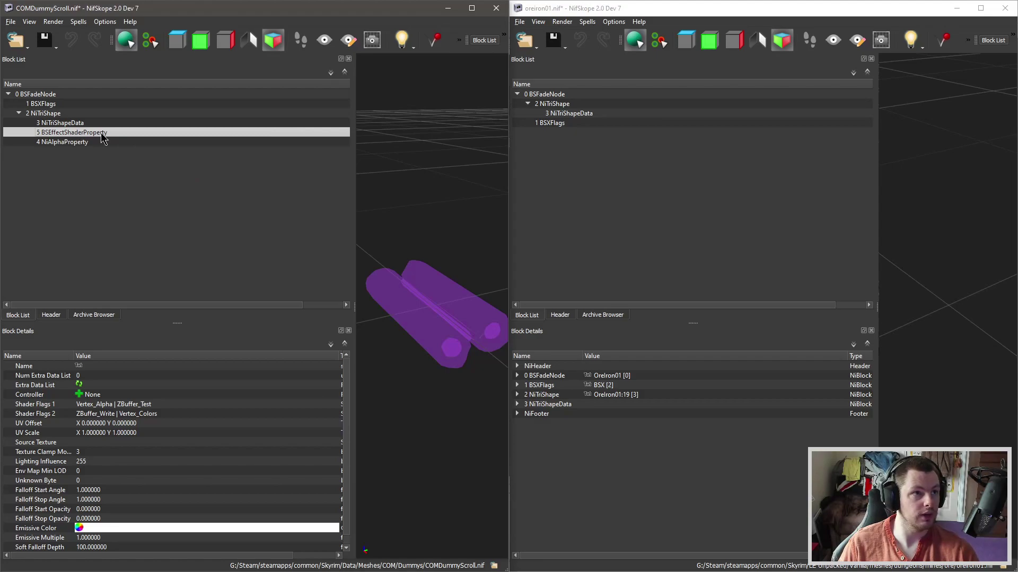
Step: Paste the copied BSEffectShaderProperty into oreiron01.nif and collapse its NiTriShape block
left_click(791, 186)
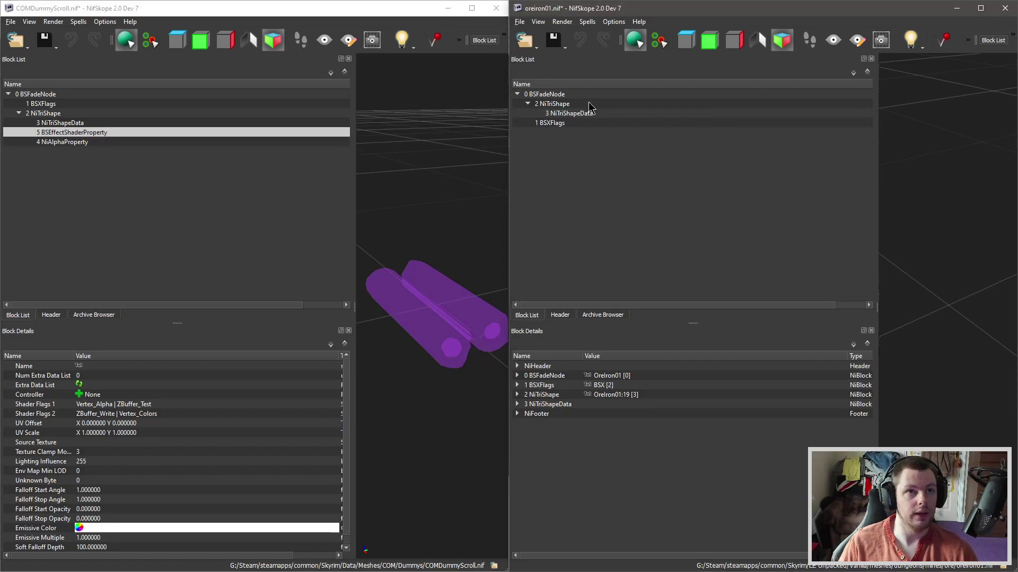
left_click(555, 95)
right_click(553, 94)
left_click(536, 97)
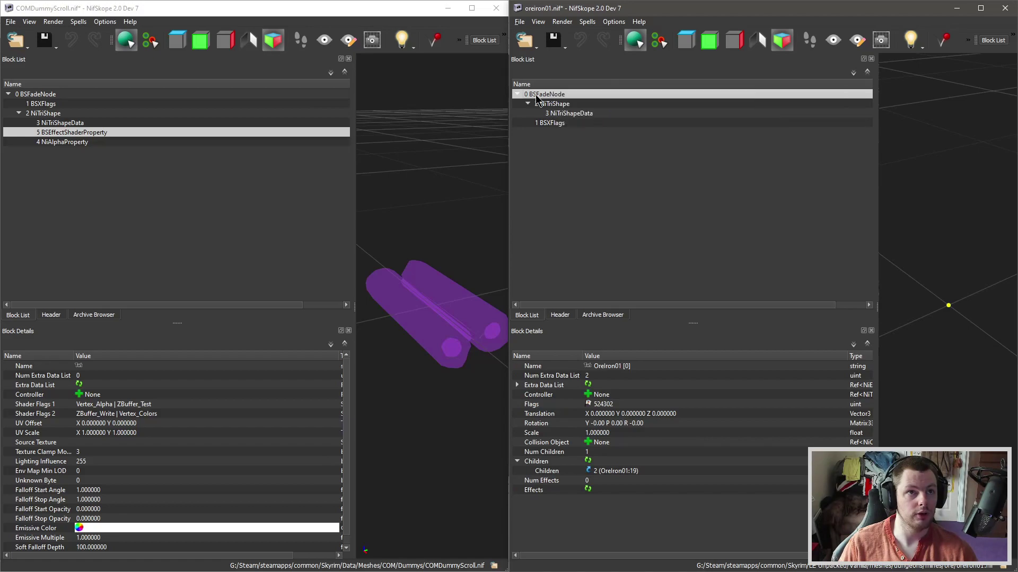
right_click(561, 88)
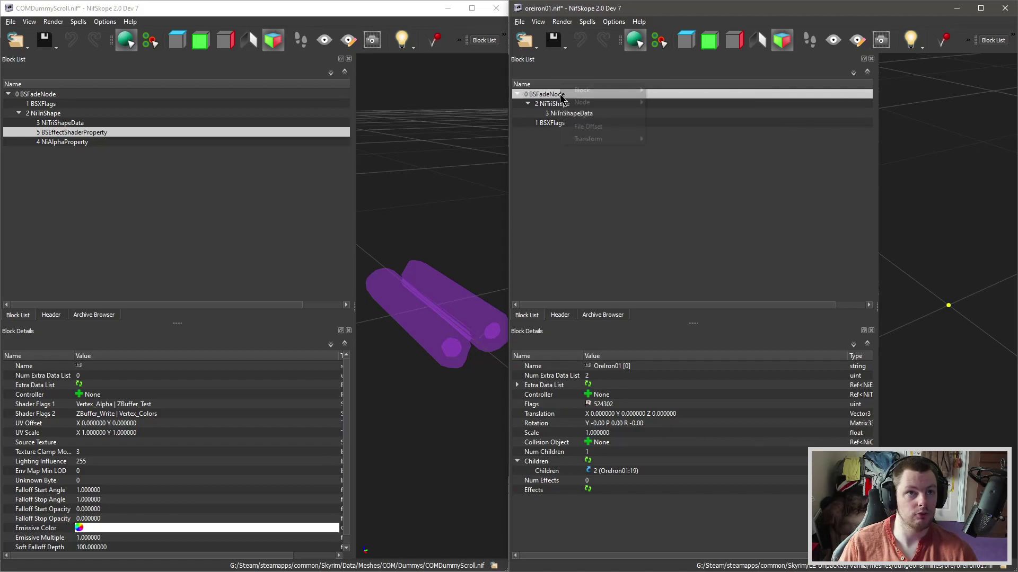
mouse_move(604, 90)
left_click(689, 140)
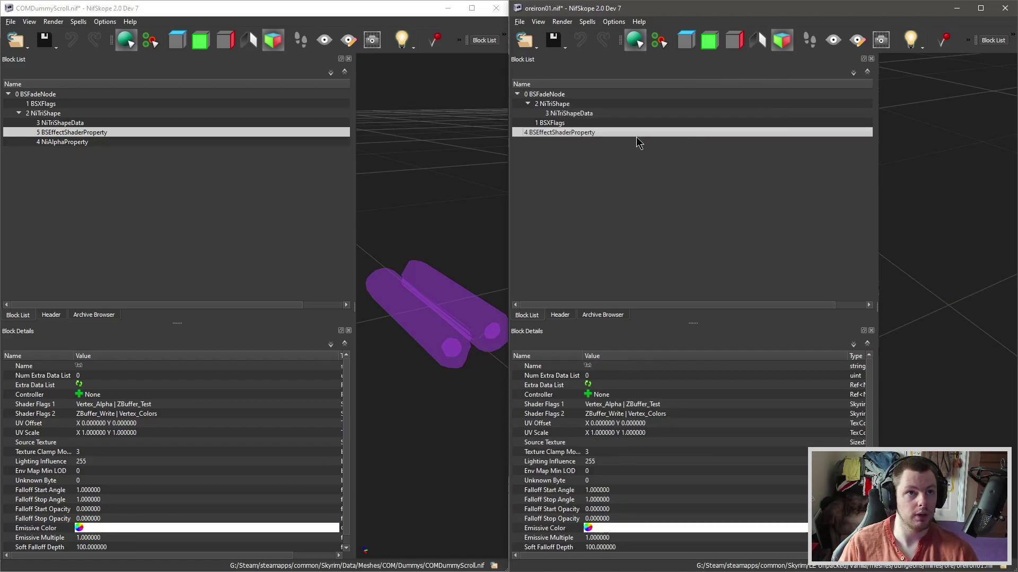
left_click(527, 103)
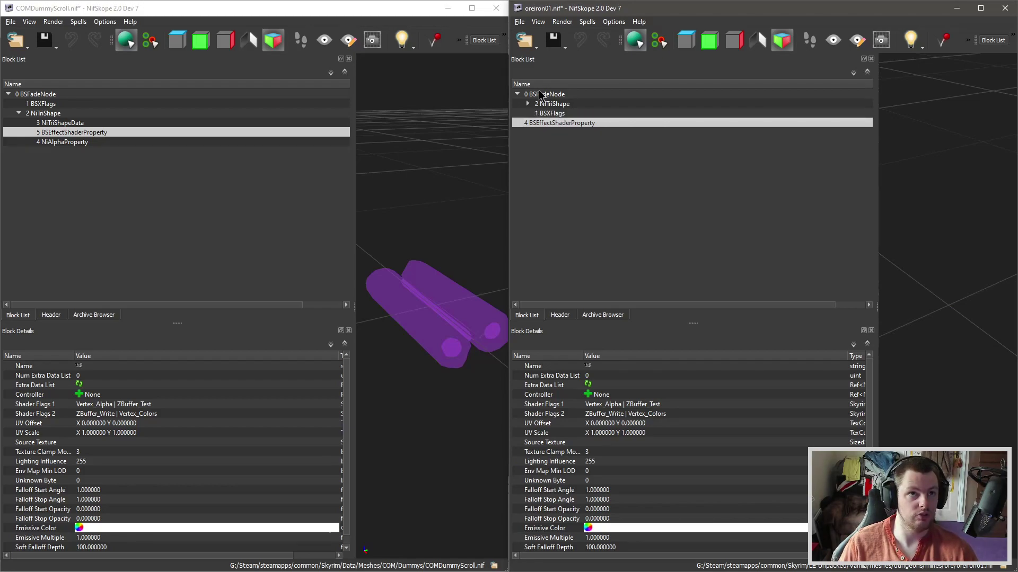
Step: Set the Shader Property of the NiTriShape in oreiron01.nif to block 4, the pasted BSEffectShaderProperty
left_click(543, 105)
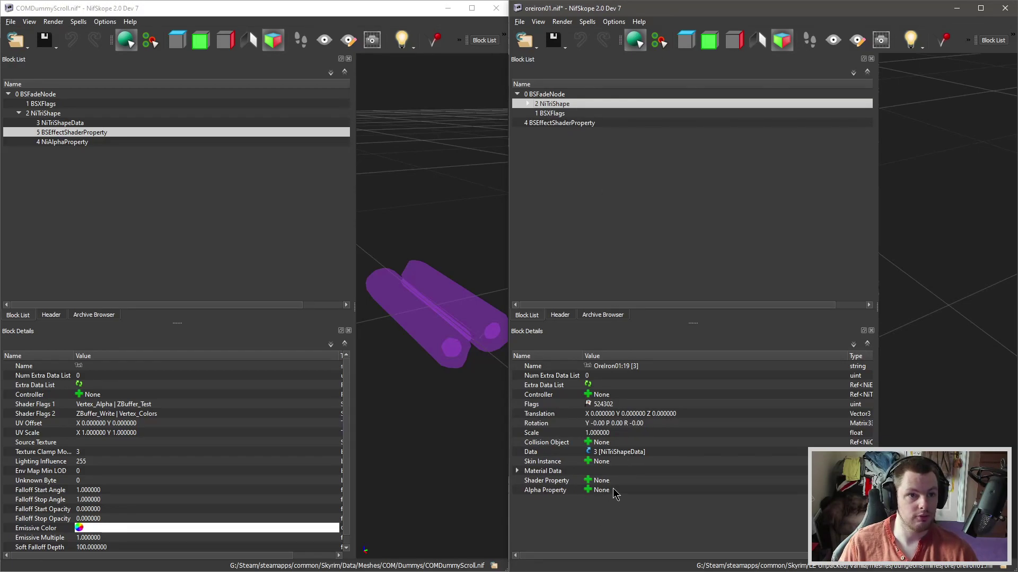
left_click(589, 483)
double_click(590, 482)
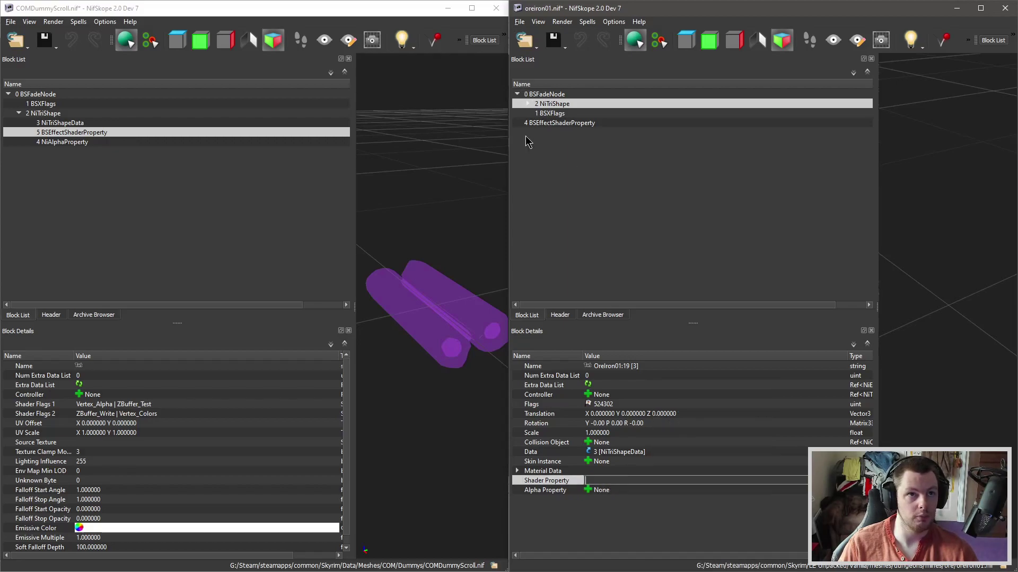
type("4")
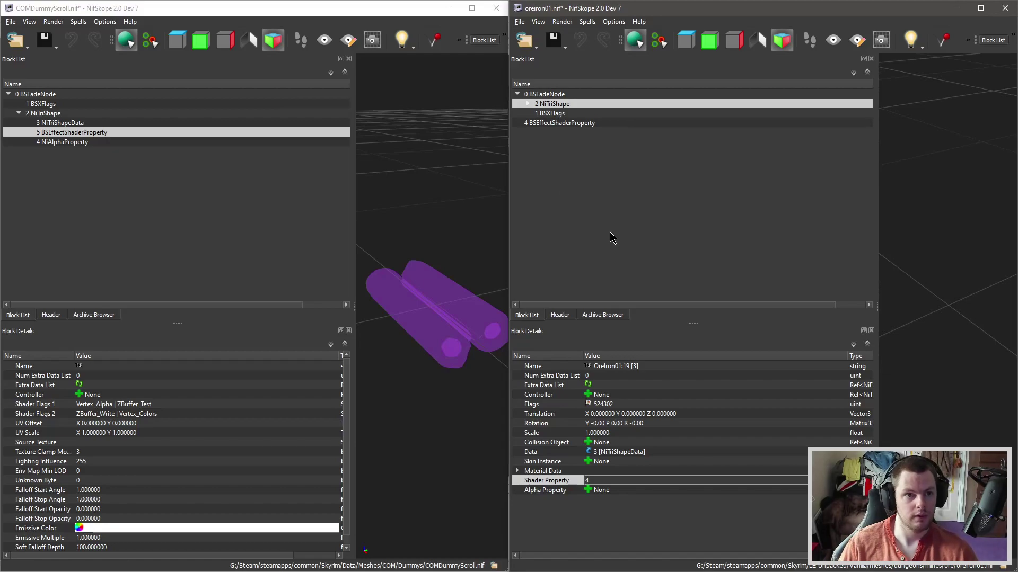
key("Return")
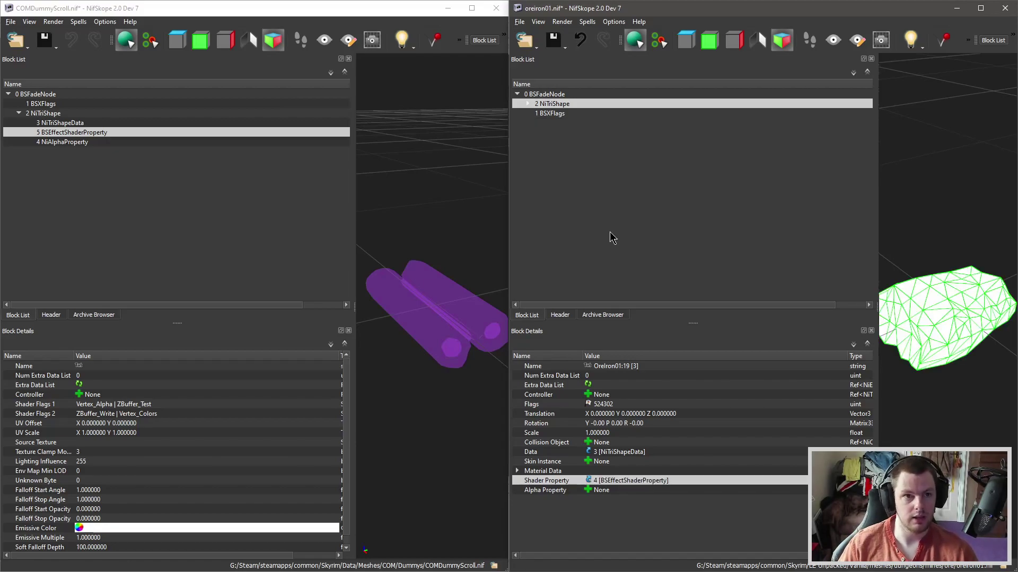
Step: Expand the NiTriShape in oreiron01.nif and examine its NiTriShapeData and the ore mesh in the viewport
left_click(527, 104)
left_click(561, 113)
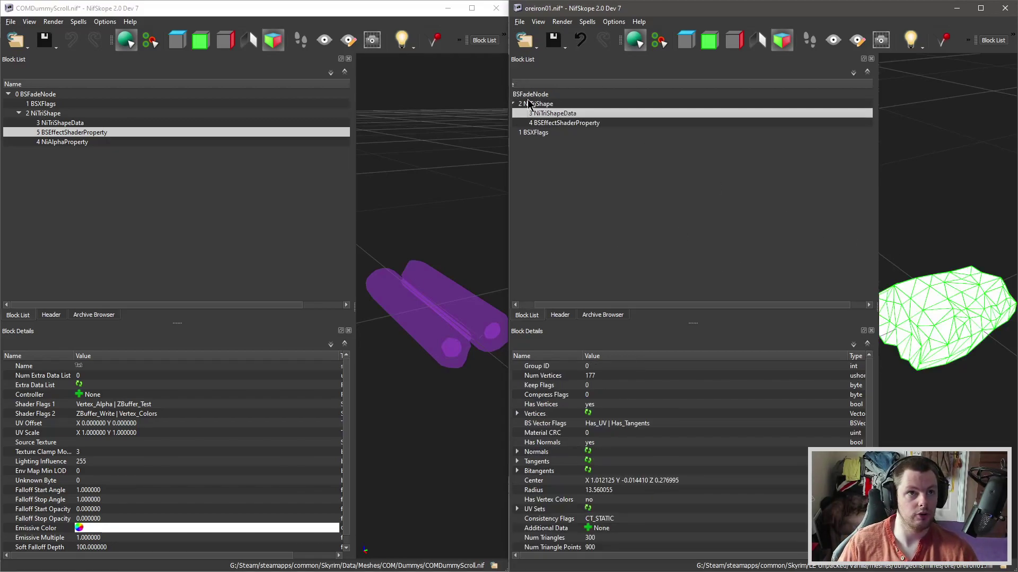
left_click(927, 239)
scroll(939, 258, "down", 3)
mouse_move(939, 257)
left_mouse_down()
mouse_move(919, 266)
mouse_move(924, 254)
left_mouse_up()
Step: Check which flag bits are set in the BSXFlags of COMDummyScroll.nif and compare them with the BSXFlags of oreiron01.nif
left_click(59, 104)
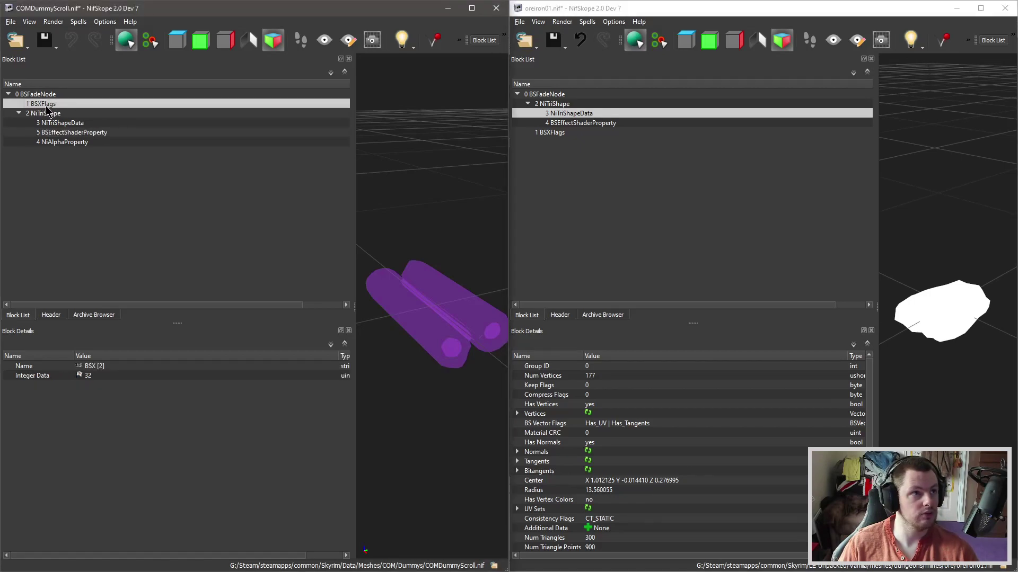
double_click(83, 376)
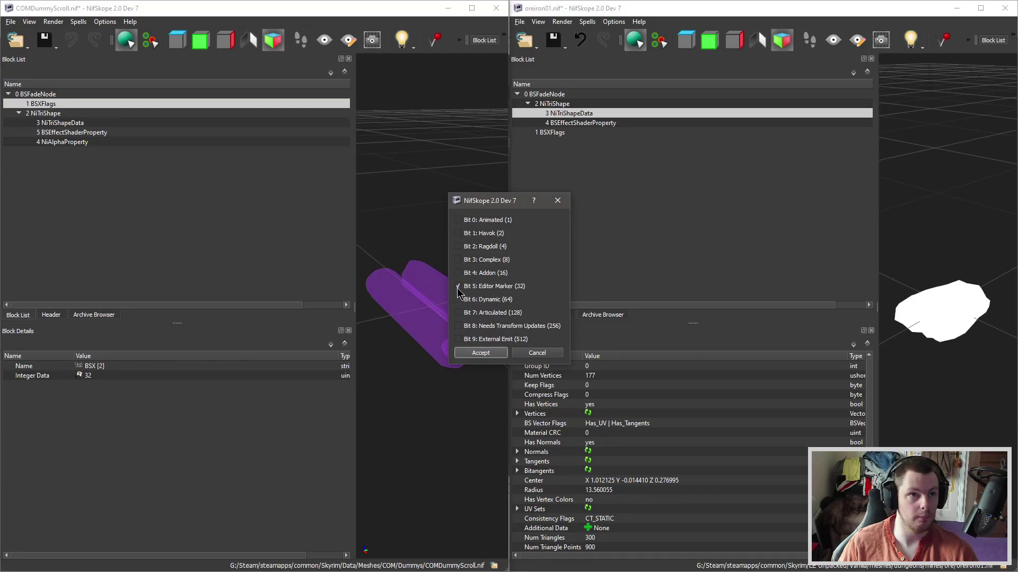
left_click(541, 354)
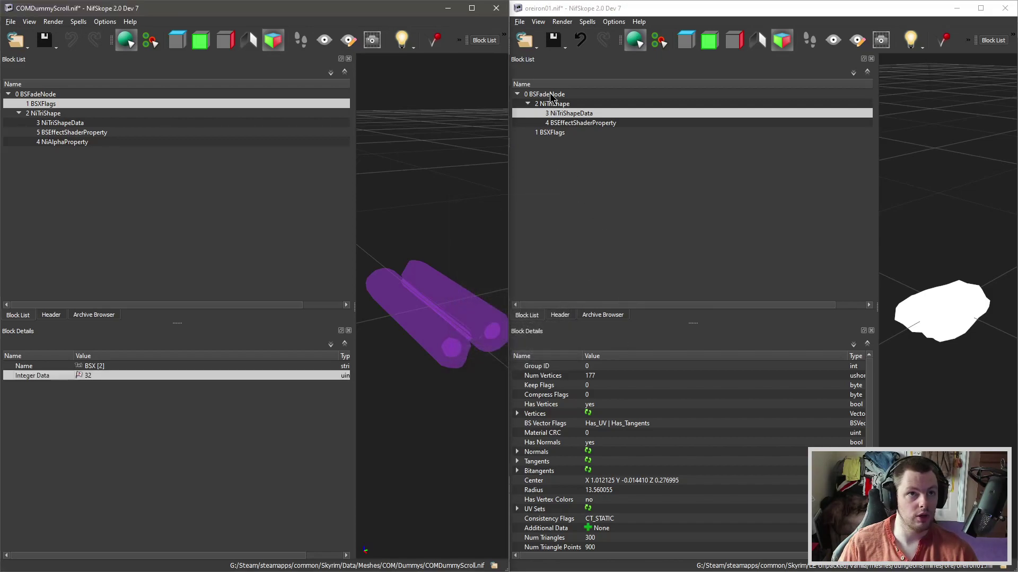
left_click(553, 133)
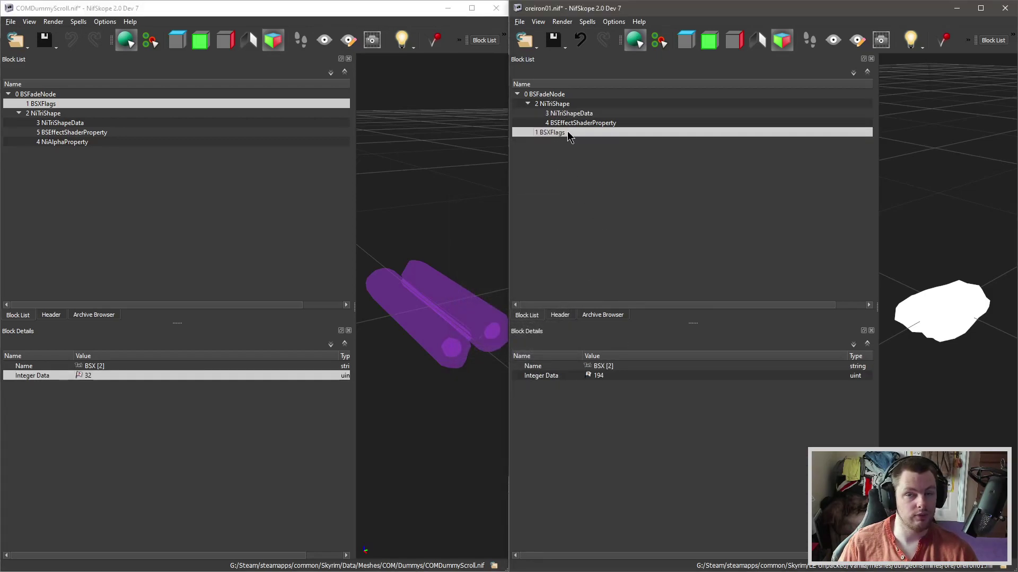
left_click(61, 108)
right_click(61, 102)
mouse_move(84, 104)
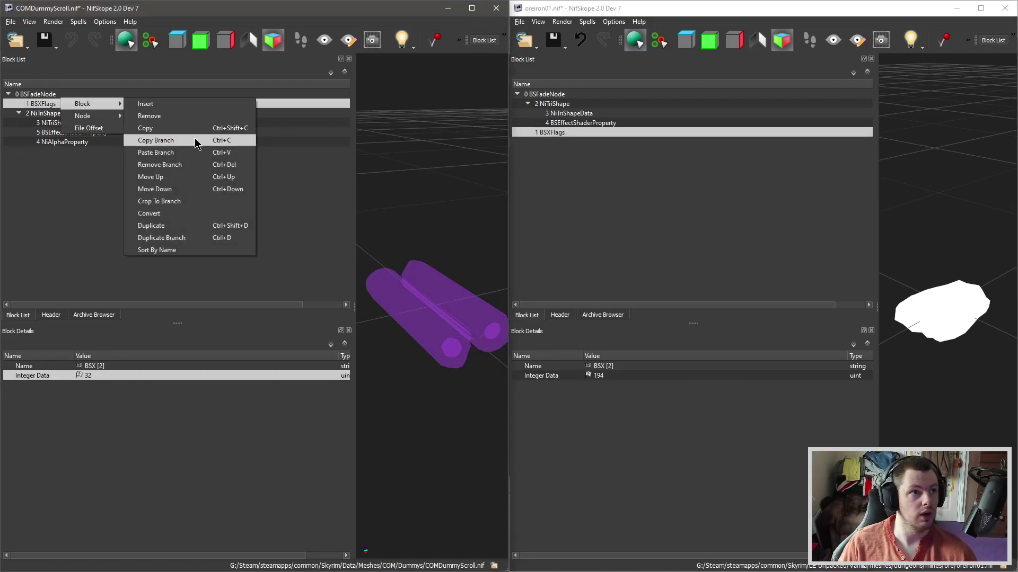
left_click(642, 159)
left_click(567, 95)
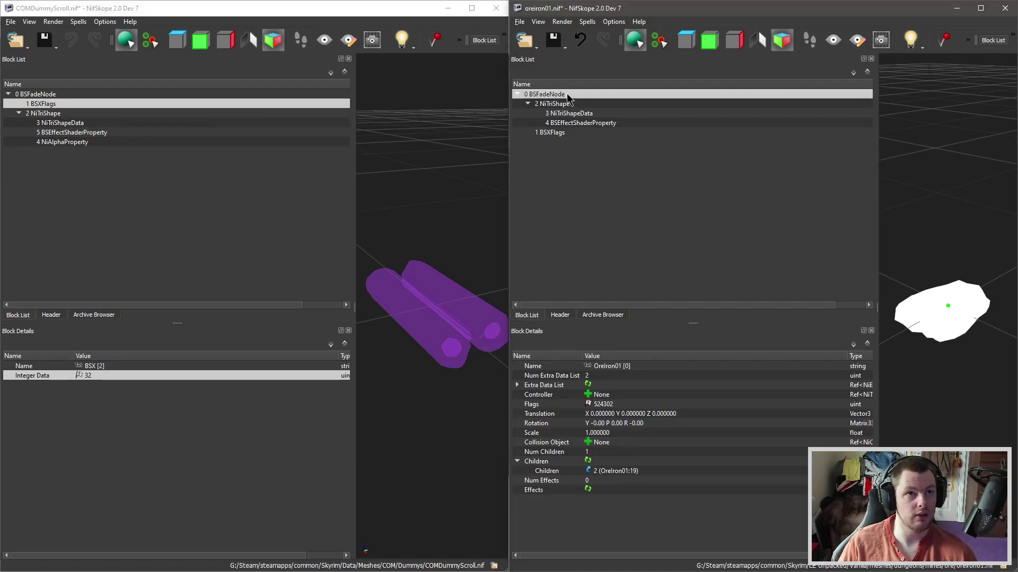
right_click(567, 89)
mouse_move(615, 94)
left_click(566, 171)
Step: Set the Integer Data of the BSXFlags block in oreiron01.nif to 32
left_click(563, 133)
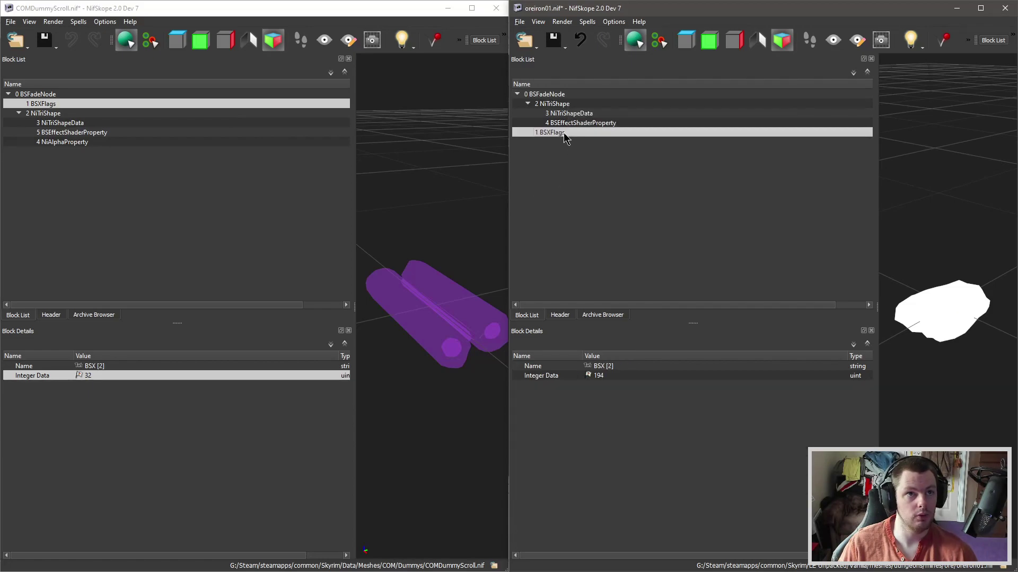
double_click(601, 376)
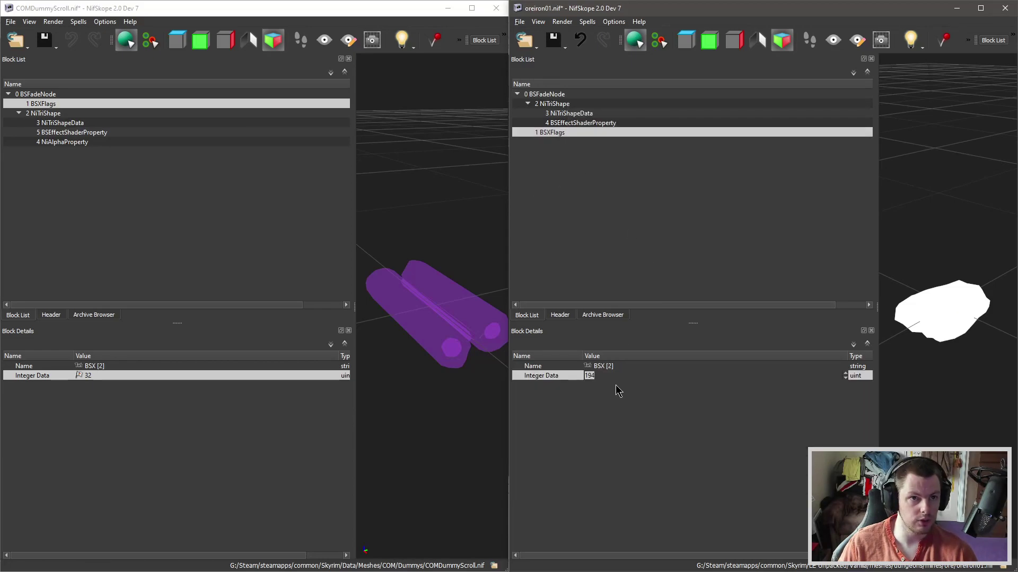
type("32")
key("Return")
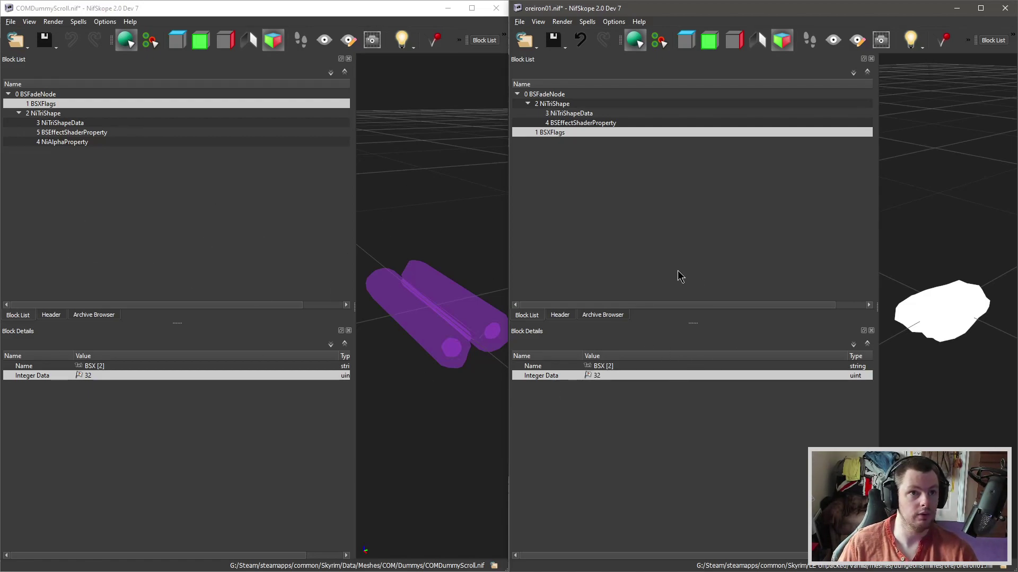
left_click_drag(961, 237, 937, 245)
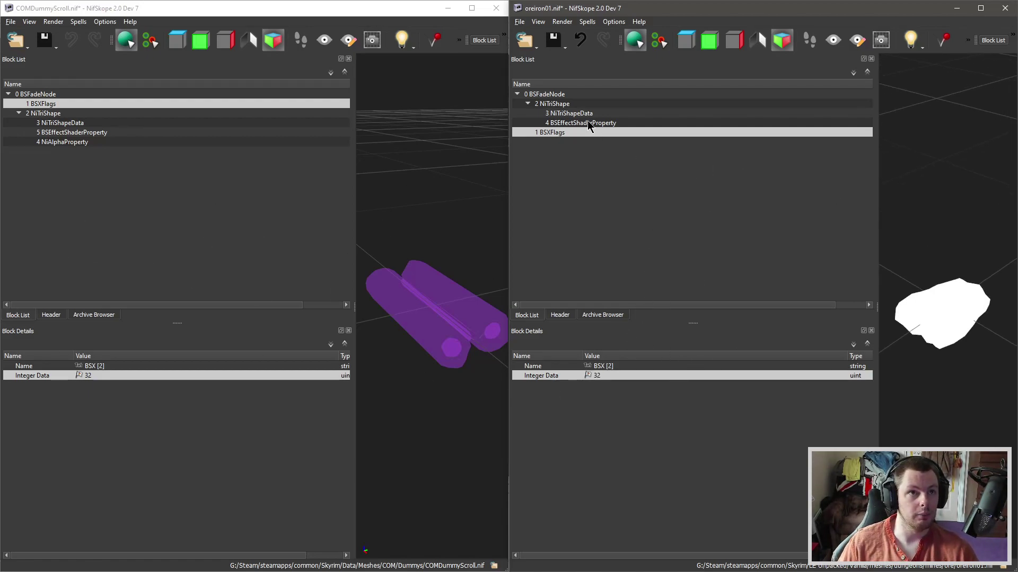
Step: Rename the BSFadeNode of oreiron01.nif to DummyOre
left_click(550, 95)
double_click(591, 366)
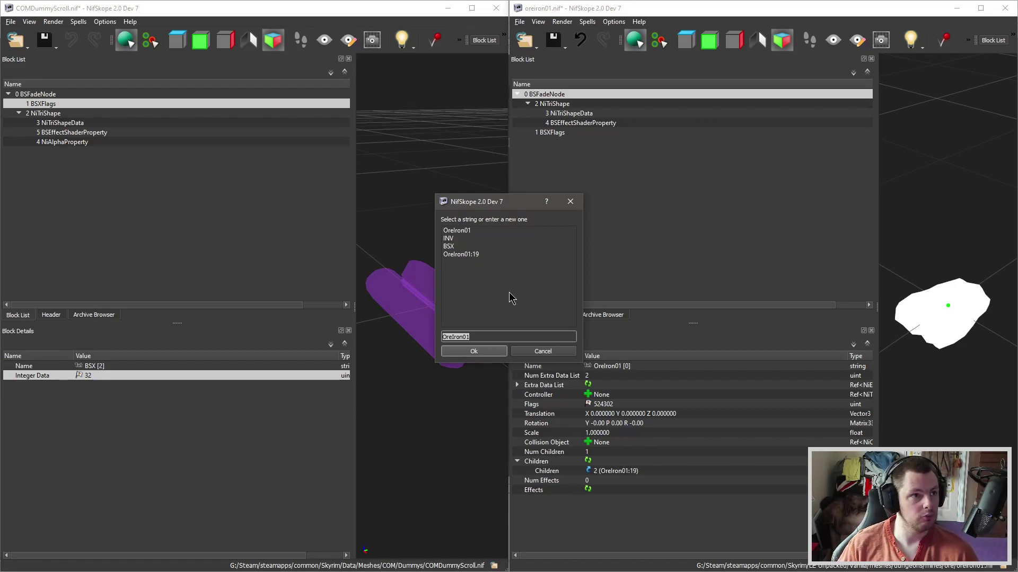
type("Ore")
key("BackSpace")
key("BackSpace")
key("BackSpace")
type("DummyOre")
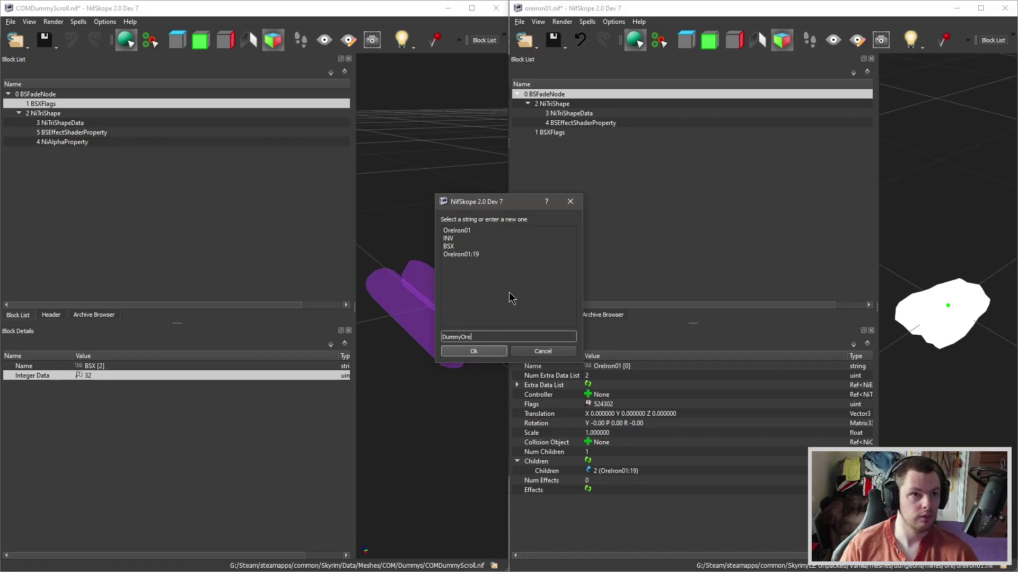
key("Return")
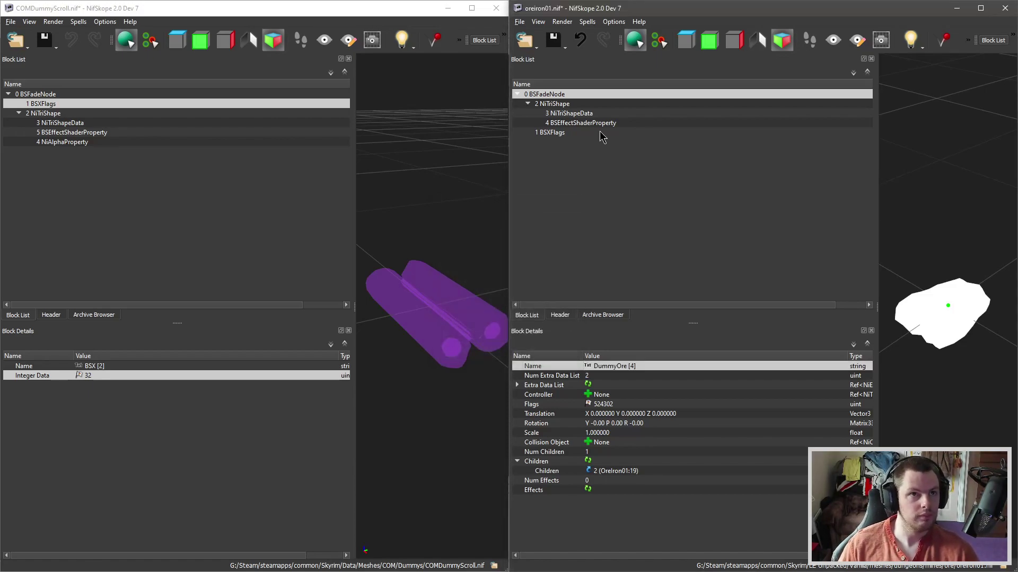
Step: Rename the NiTriShape of oreiron01.nif to EditorMarker, matching the NiTriShape name in COMDummyScroll.nif
left_click(561, 104)
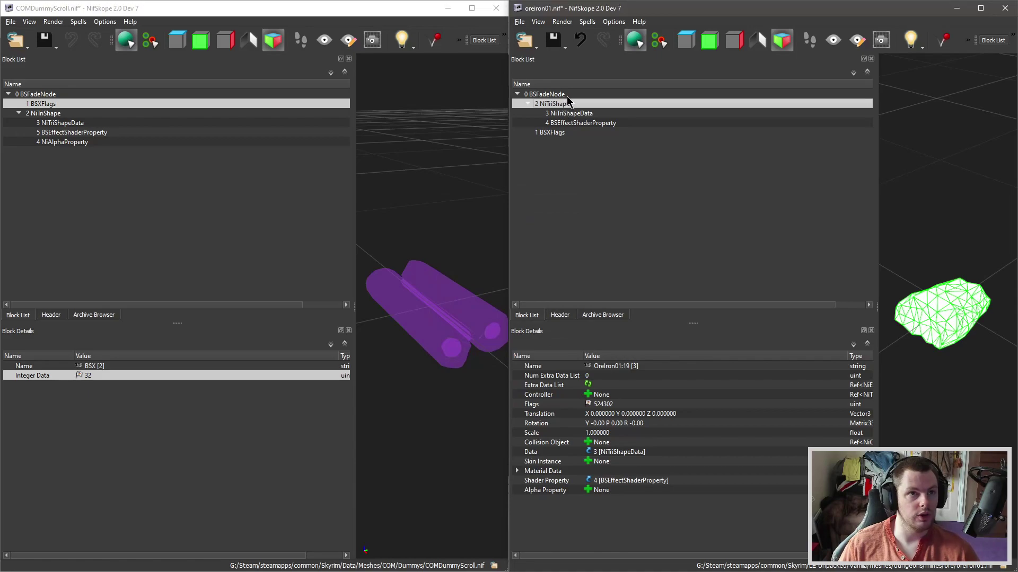
left_click(51, 113)
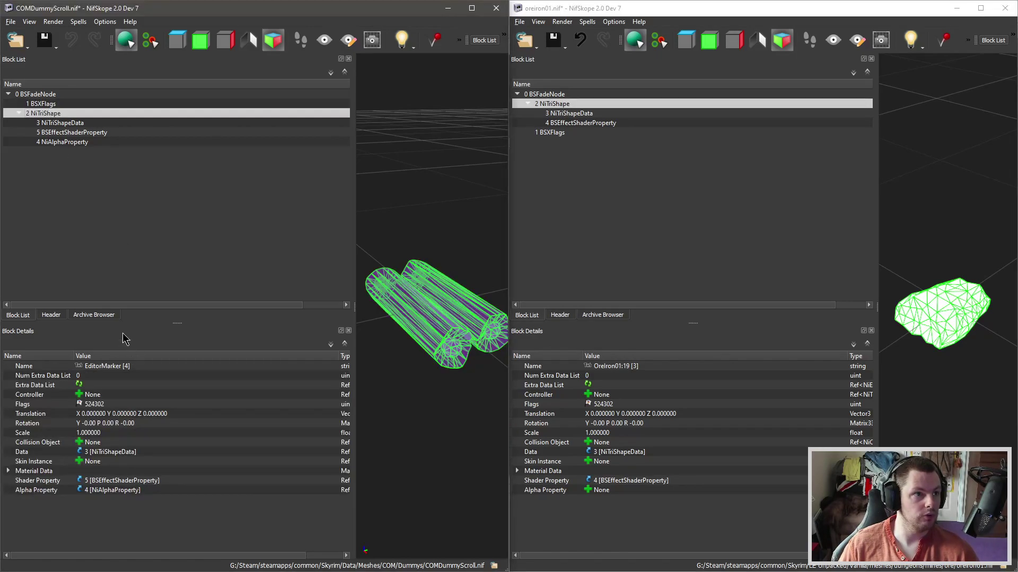
double_click(98, 367)
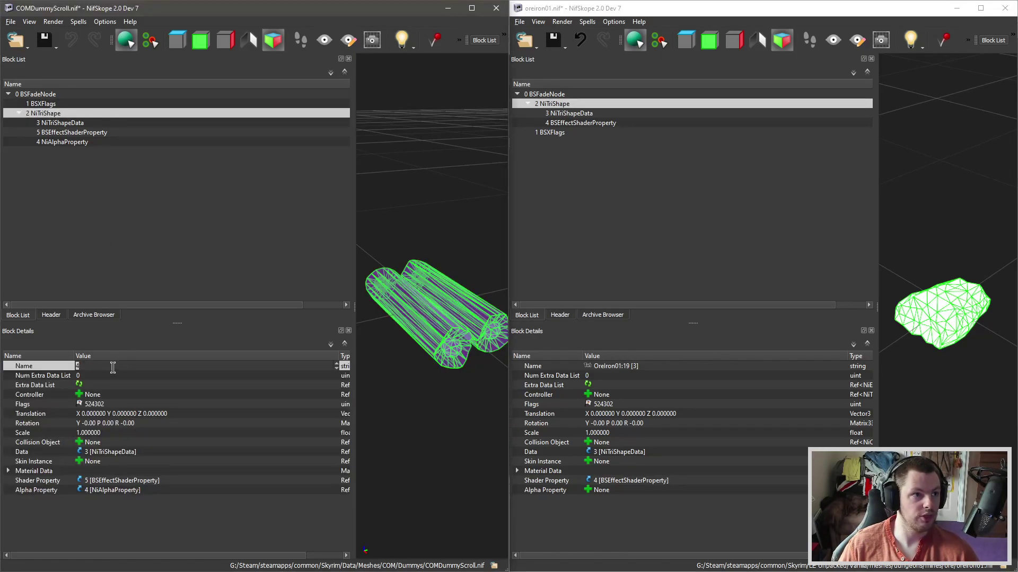
left_click(99, 385)
left_click(99, 370)
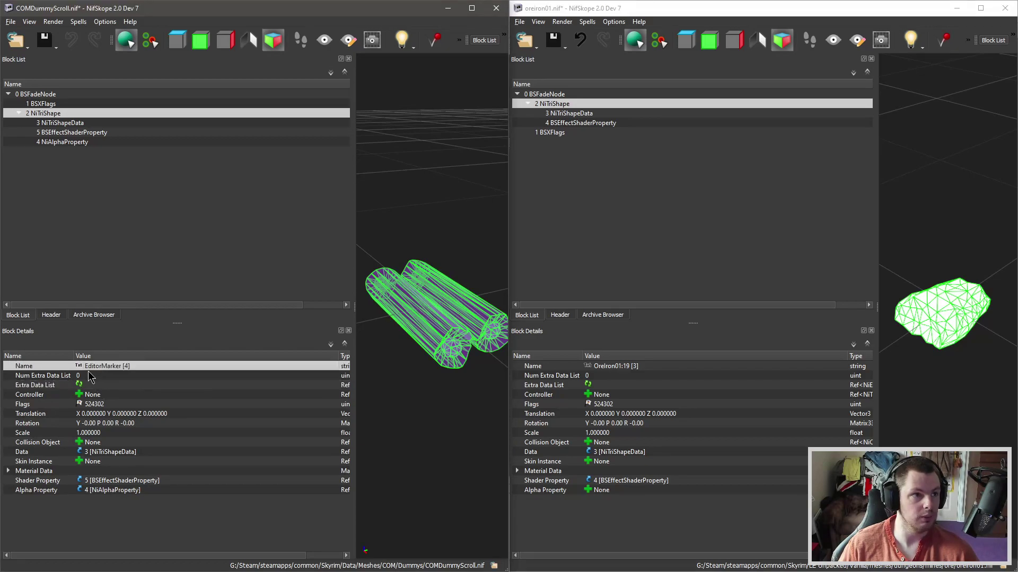
left_click(588, 367)
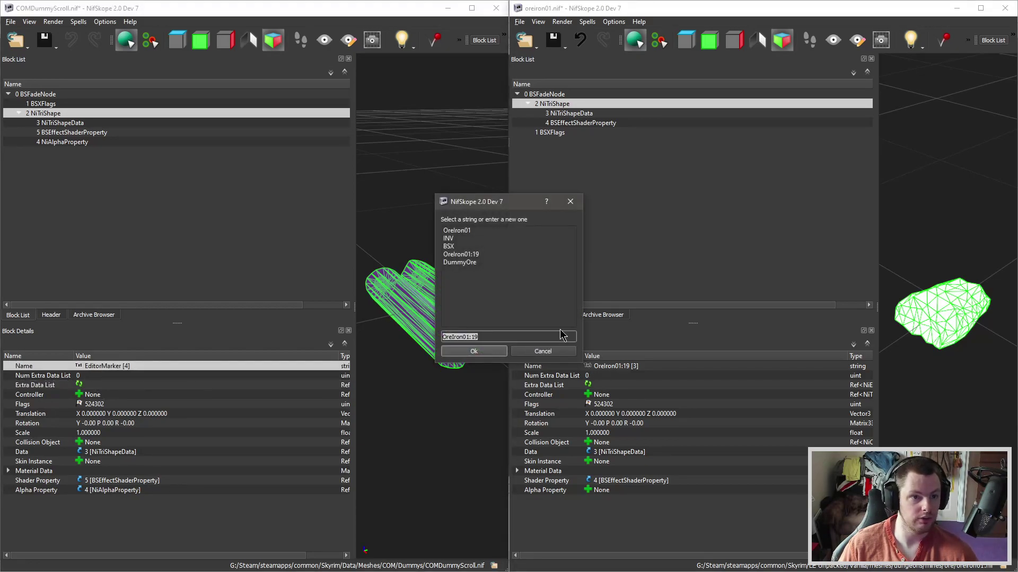
type("EditorMarker")
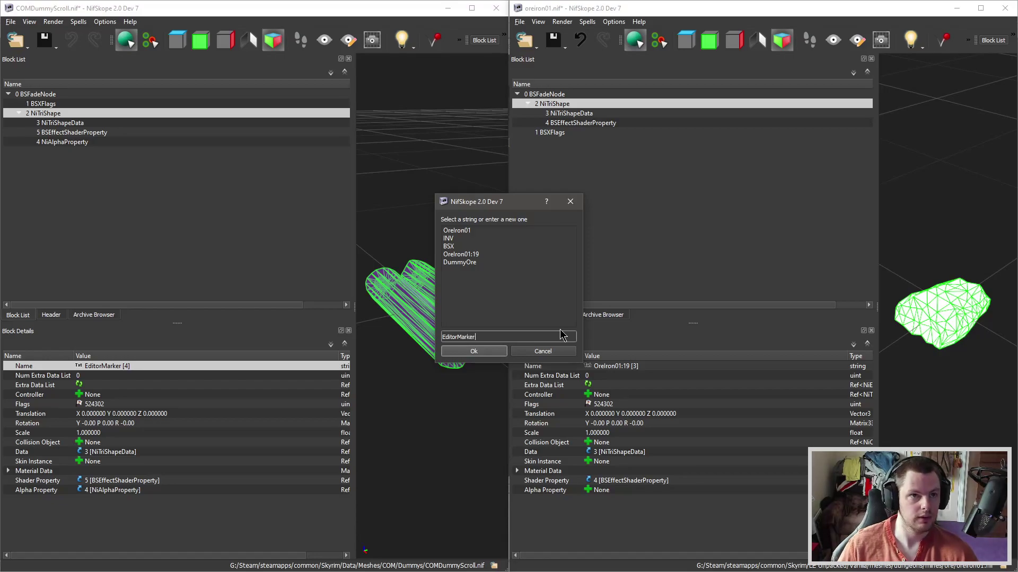
left_click(479, 351)
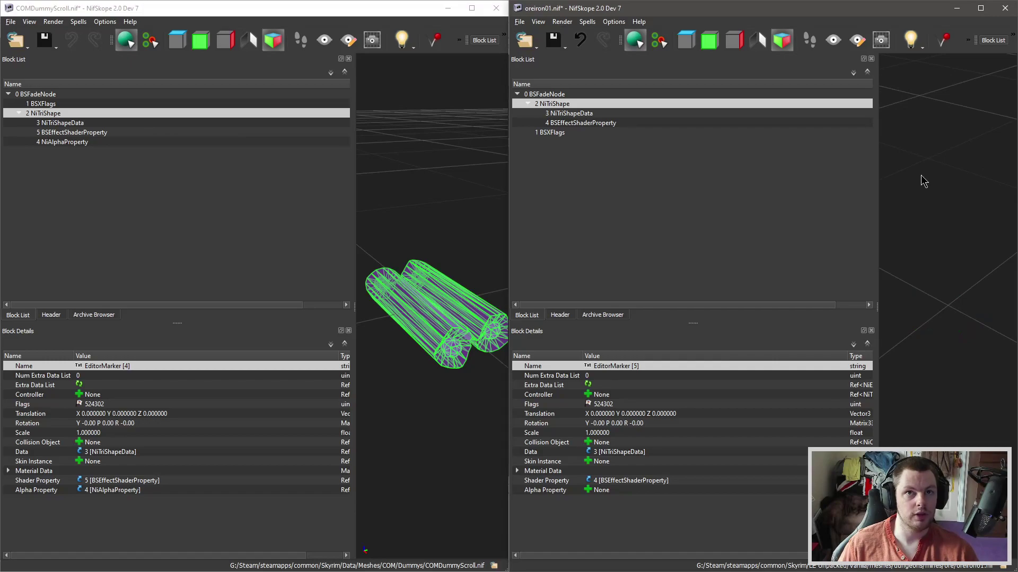
Step: Maximize the oreiron01.nif window, turn on the display of markers, and inspect the ore mesh and its shader property
left_click(980, 8)
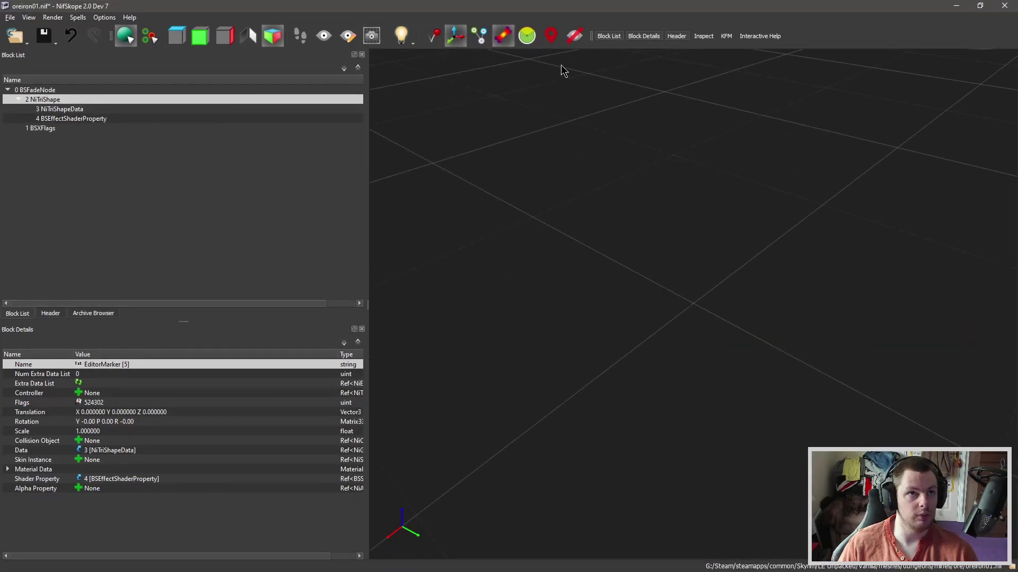
left_click(551, 37)
mouse_move(665, 218)
left_mouse_down()
mouse_move(689, 246)
mouse_move(659, 245)
mouse_move(738, 256)
mouse_move(720, 248)
mouse_move(800, 205)
mouse_move(825, 209)
mouse_move(784, 306)
mouse_move(804, 268)
mouse_move(668, 250)
mouse_move(634, 261)
mouse_move(666, 267)
mouse_move(525, 245)
left_mouse_up()
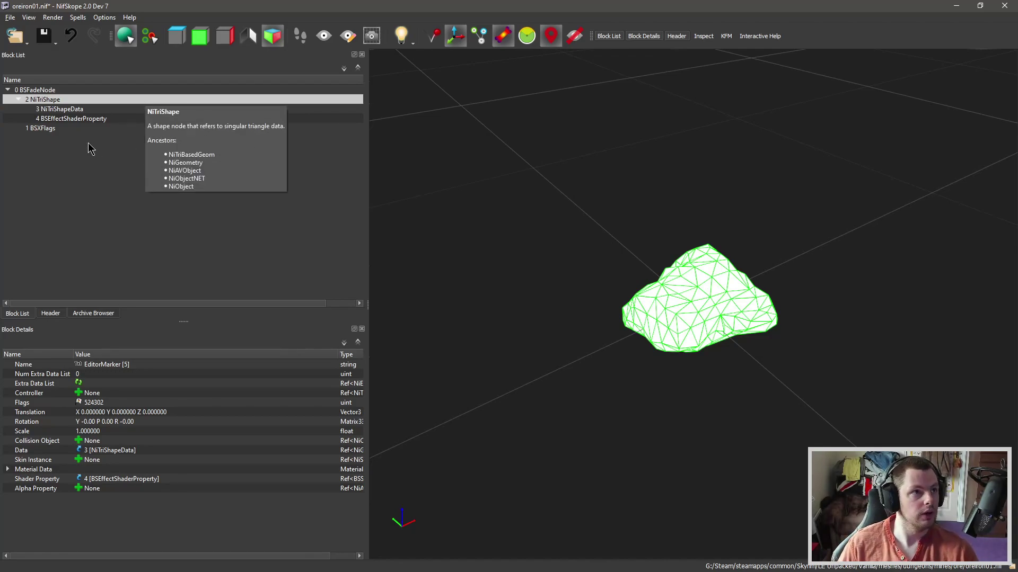
left_click(61, 110)
left_click(71, 119)
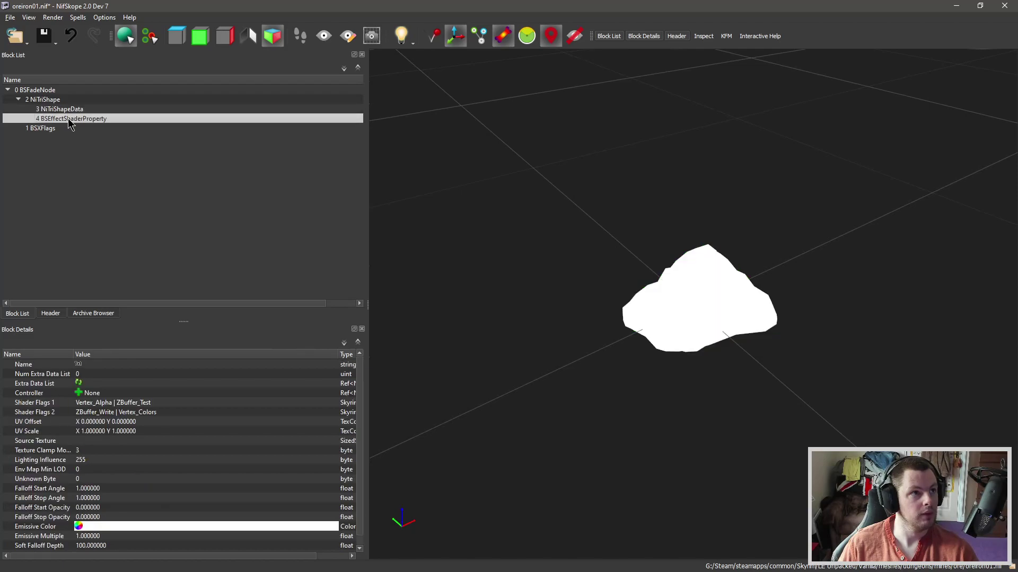
left_click(62, 101)
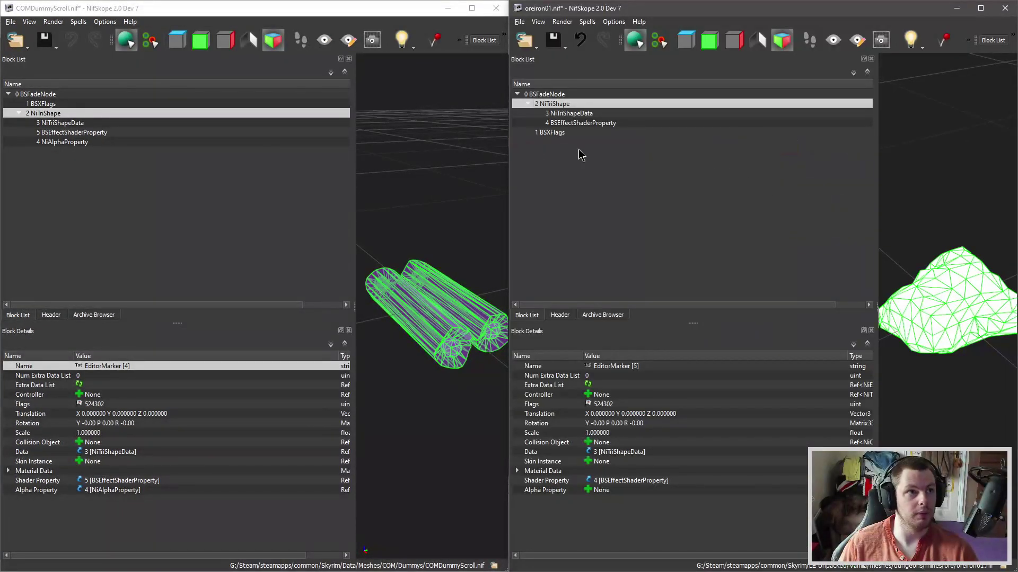
Step: Copy the NiAlphaProperty branch from the NiTriShape of COMDummyScroll.nif
left_click(64, 142)
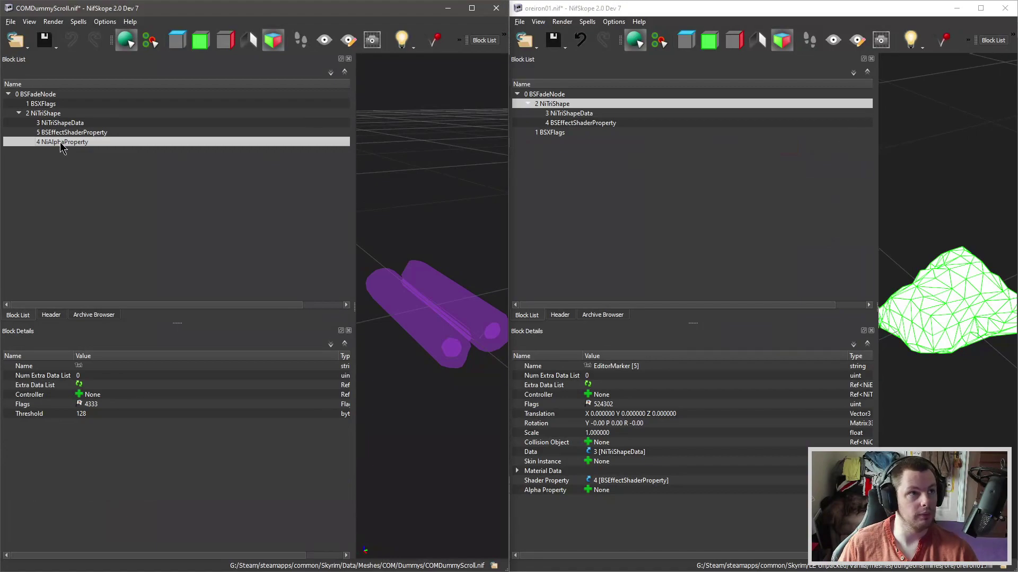
right_click(81, 142)
mouse_move(111, 141)
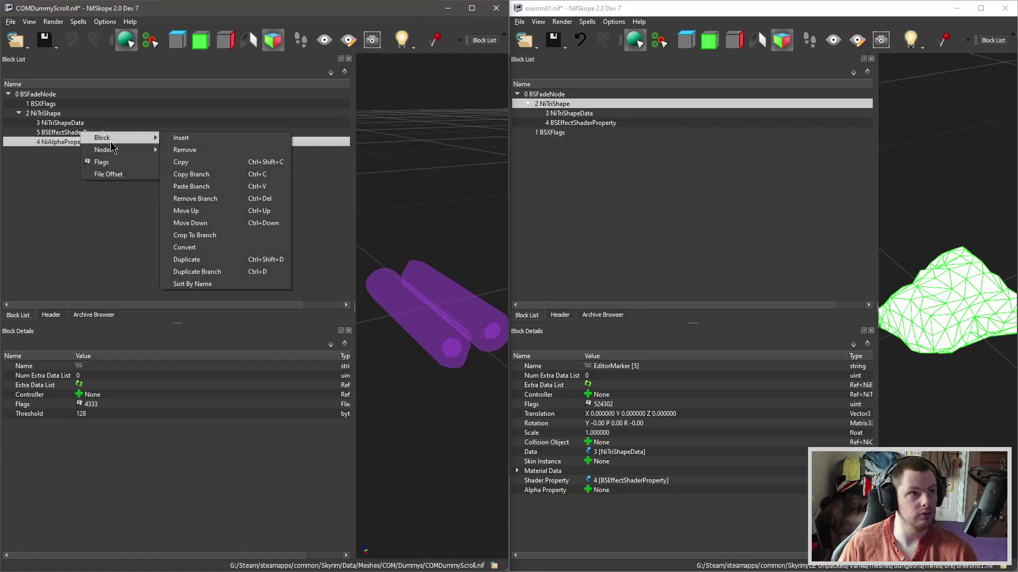
left_click(209, 176)
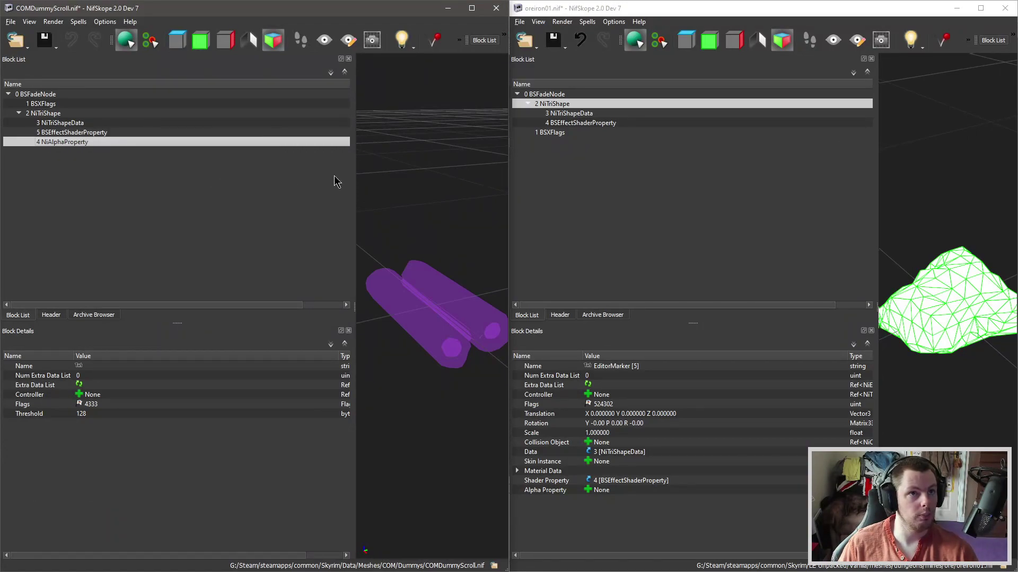
Step: Paste the copied NiAlphaProperty branch onto the NiTriShape of oreiron01.nif
left_click(608, 125)
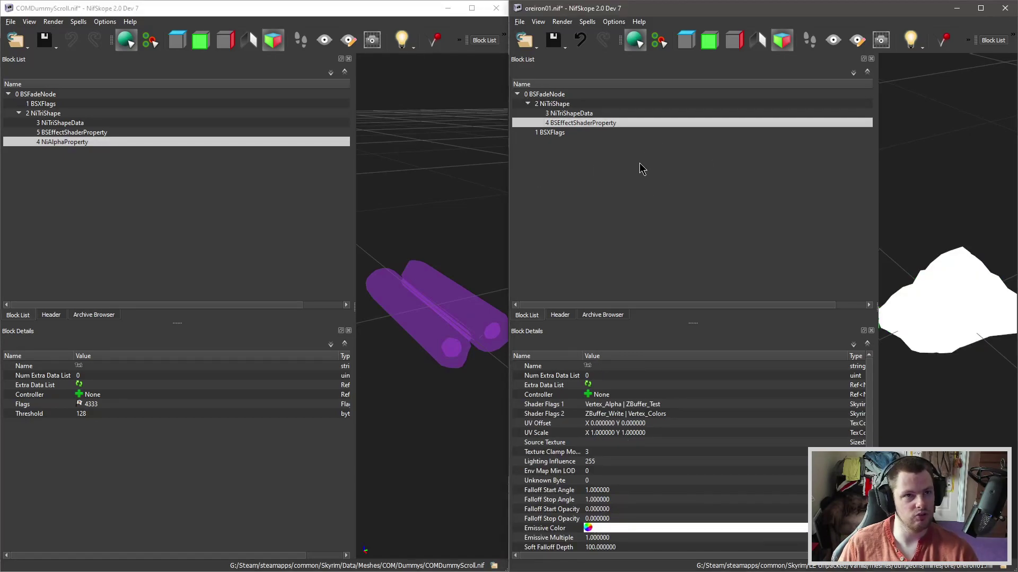
left_click(562, 104)
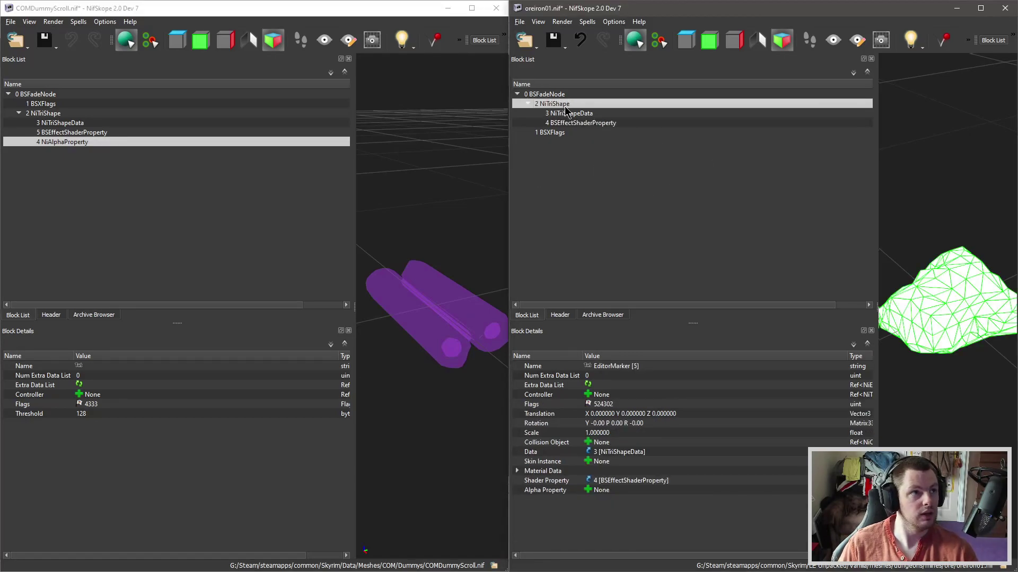
right_click(560, 108)
mouse_move(597, 101)
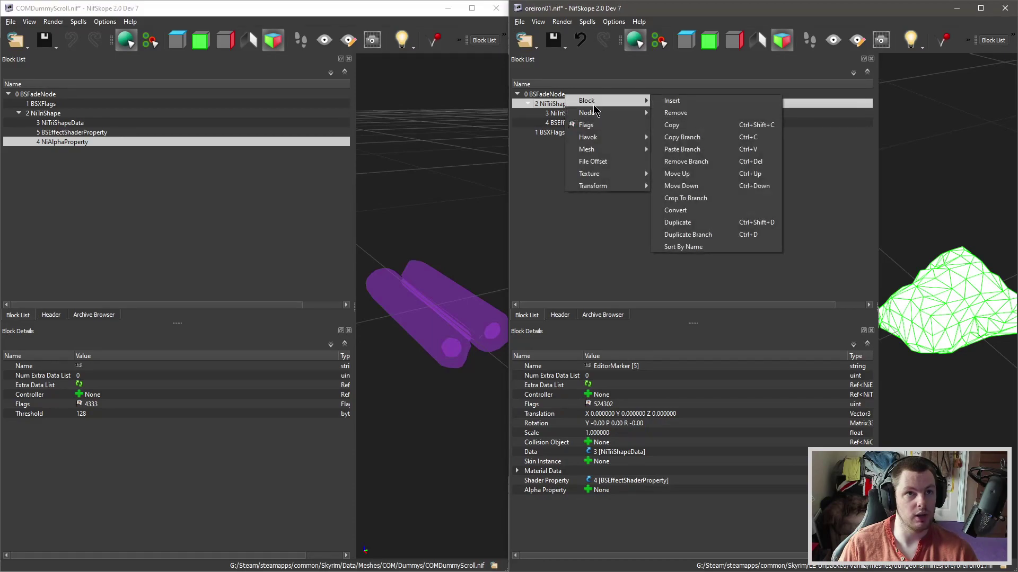
left_click(687, 150)
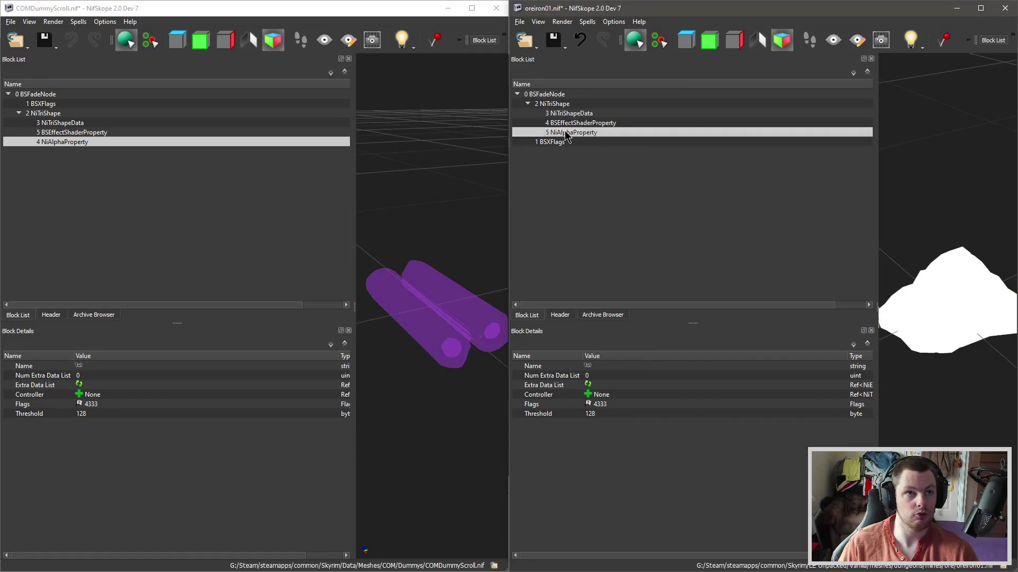
Step: Check the Alpha Property reference of the ore's NiTriShape against the pasted NiAlphaProperty block
left_click(556, 107)
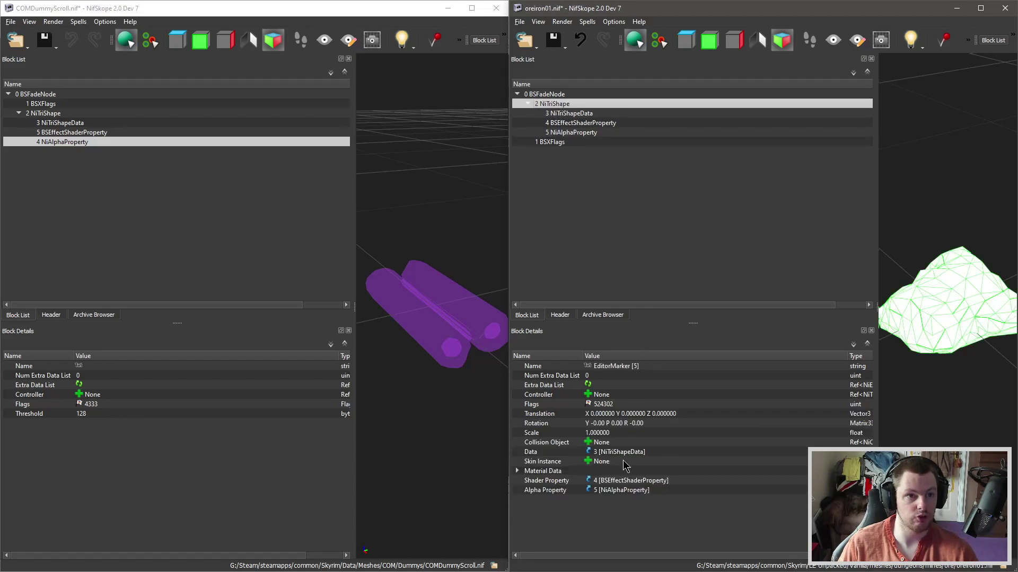
double_click(615, 492)
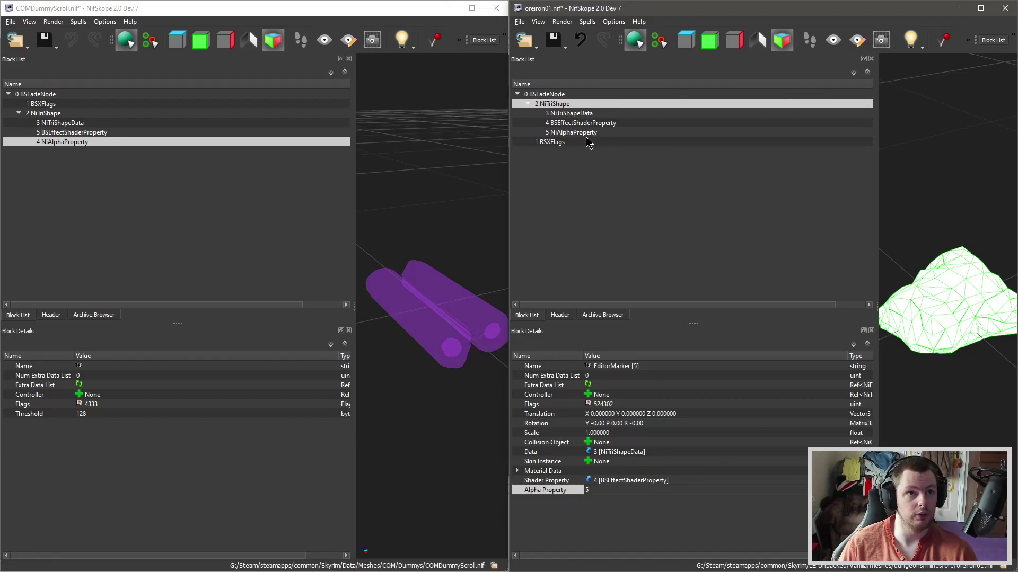
left_click(569, 133)
left_click(565, 122)
left_click(563, 133)
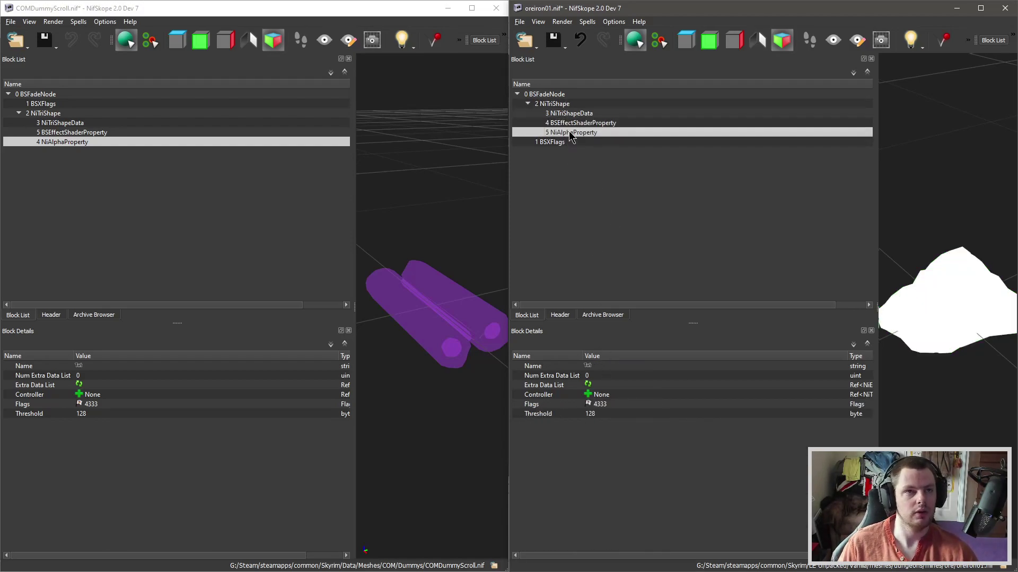
left_click(560, 104)
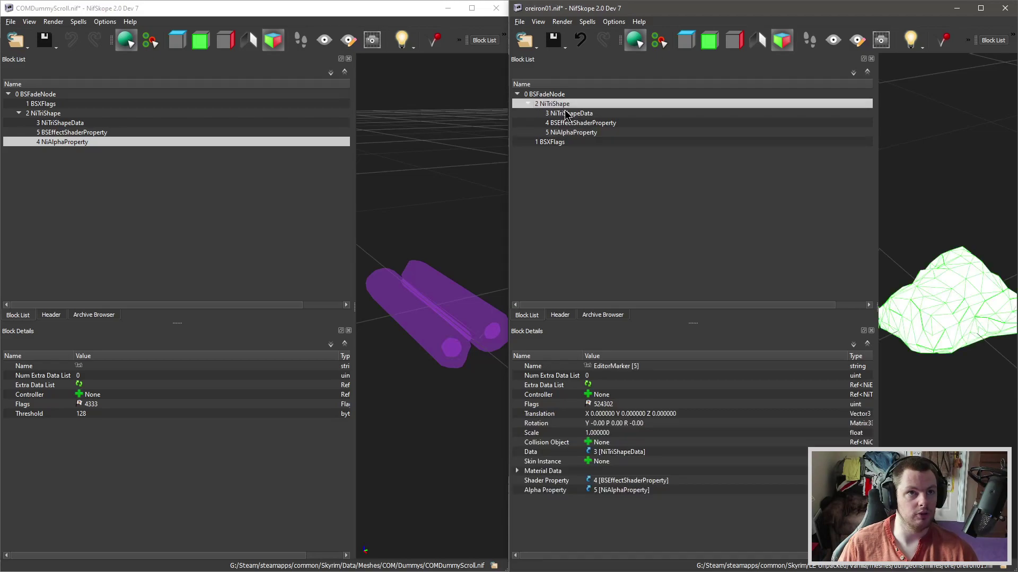
Step: Inspect the ore mesh and its BSEffectShaderProperty values with the oreiron01.nif window maximized, and restore the side-by-side layout
left_click_drag(948, 175, 951, 183)
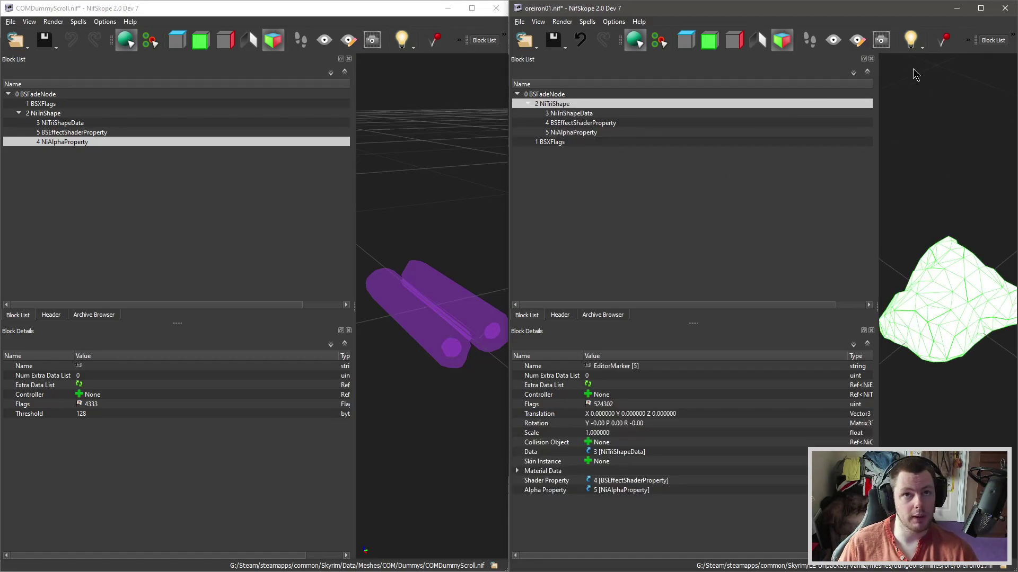
left_click(980, 8)
left_click_drag(577, 185, 606, 270)
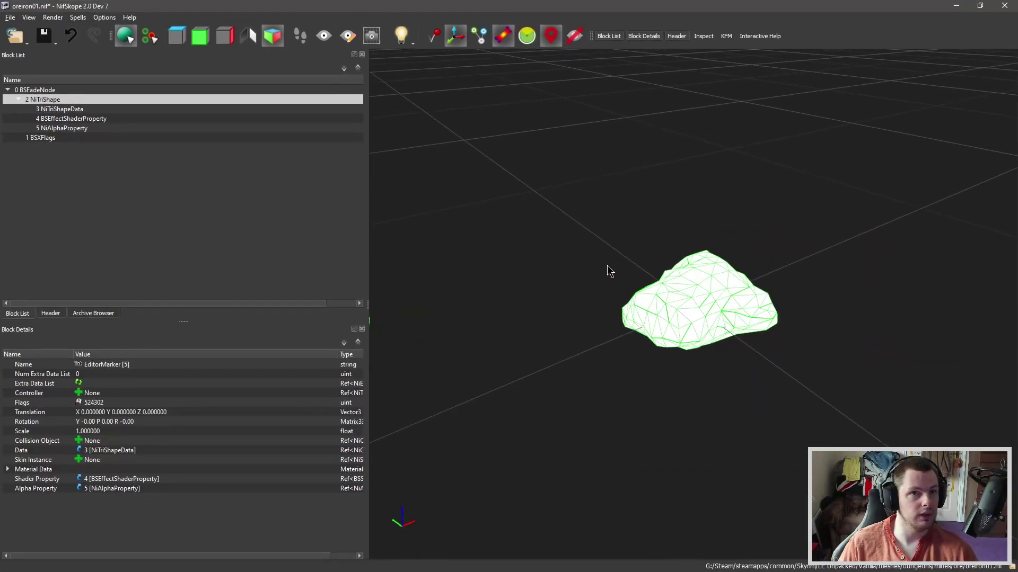
left_click(60, 121)
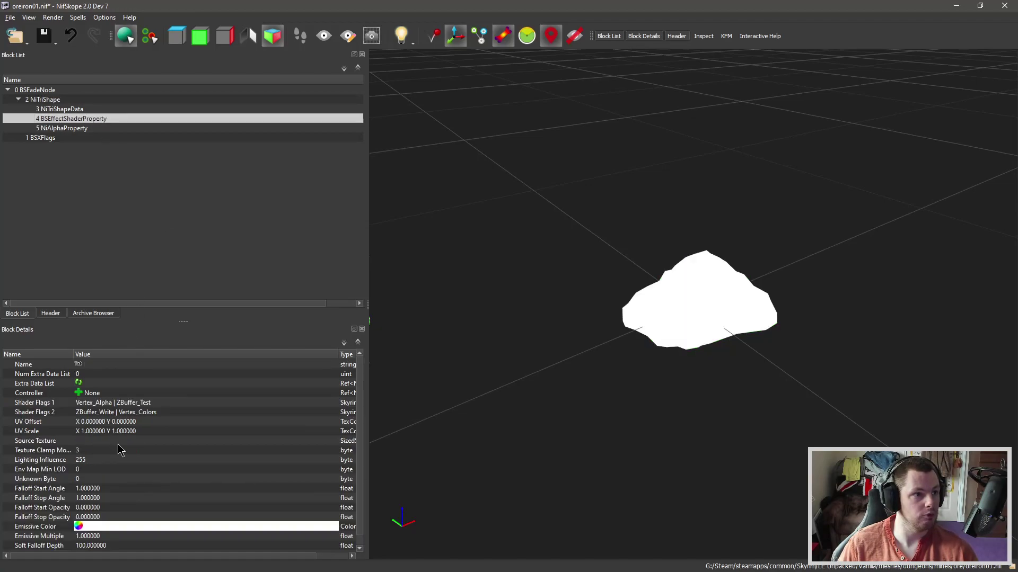
scroll(135, 488, "down", 1)
scroll(137, 495, "up", 1)
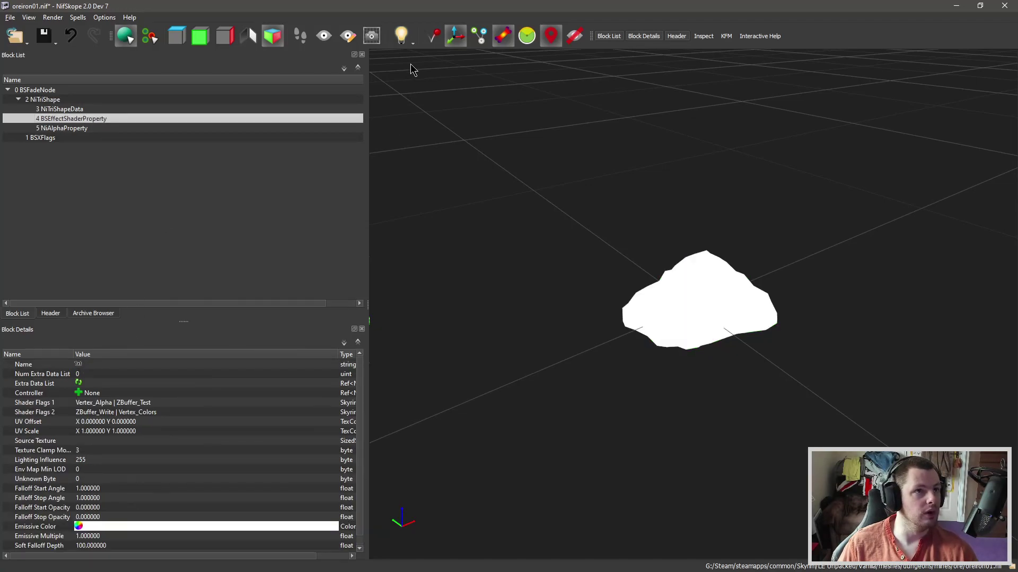
double_click(906, 6)
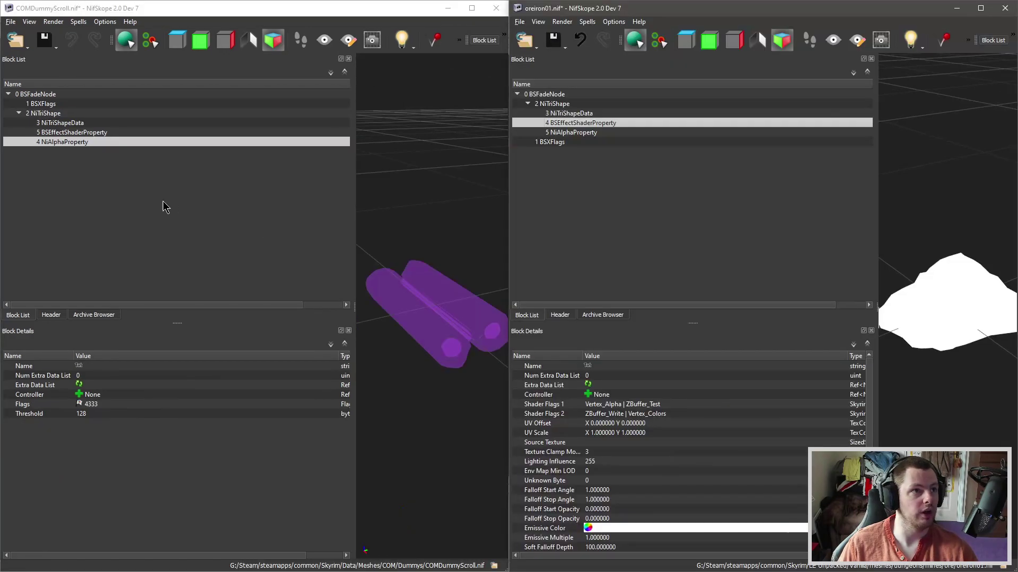
Step: Compare the BSEffectShaderProperty and NiTriShapeData of COMDummyScroll.nif with those of oreiron01.nif, including the Has Vertex Colors setting
left_click(56, 132)
scroll(139, 380, "down", 1)
scroll(139, 466, "up", 1)
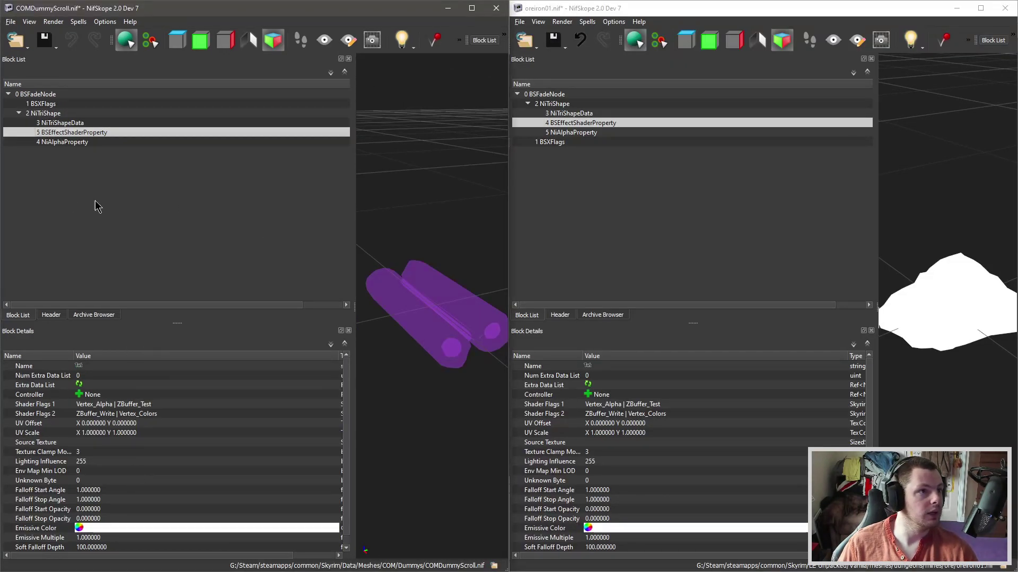
left_click(59, 123)
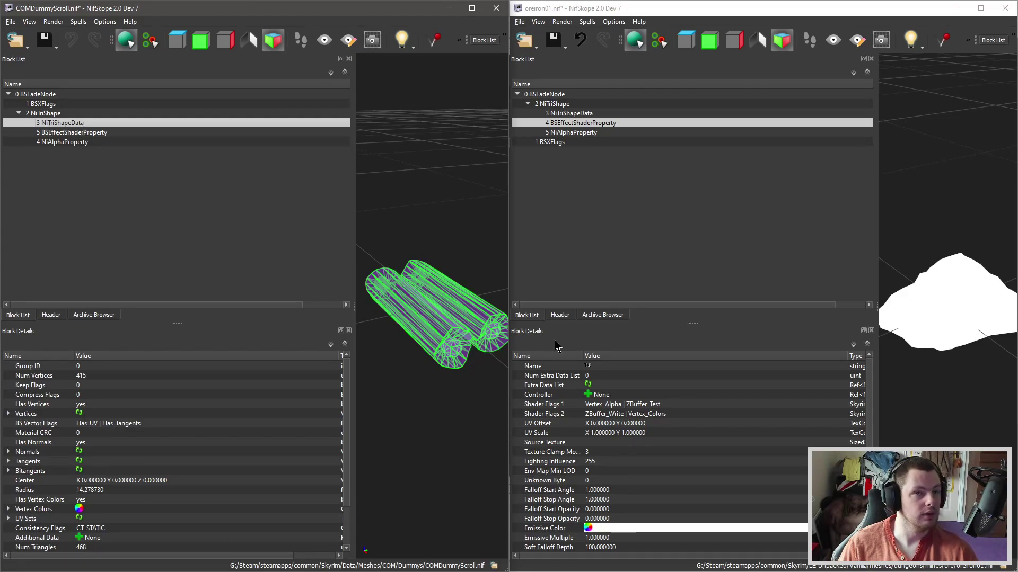
left_click(567, 113)
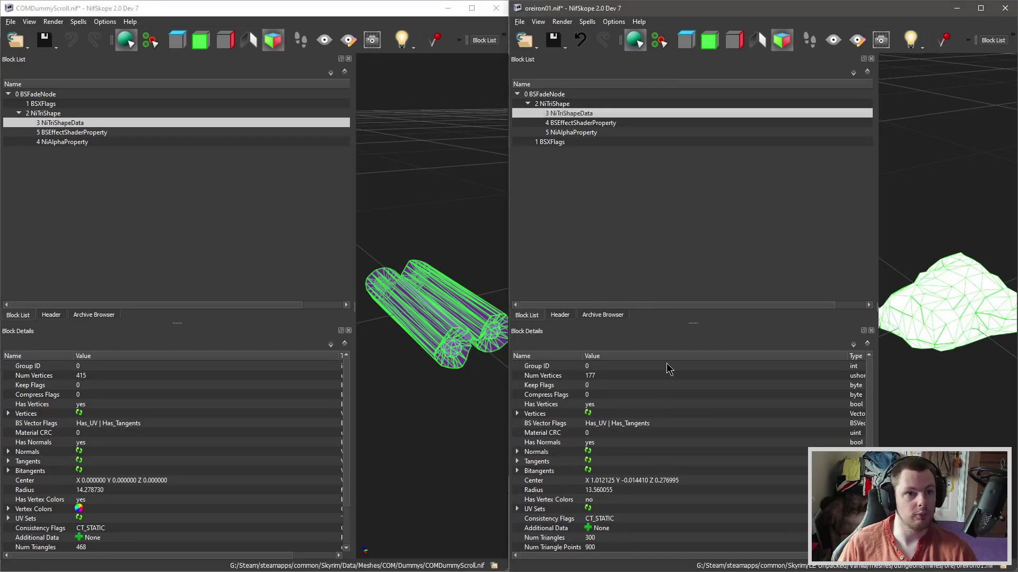
left_click(896, 237)
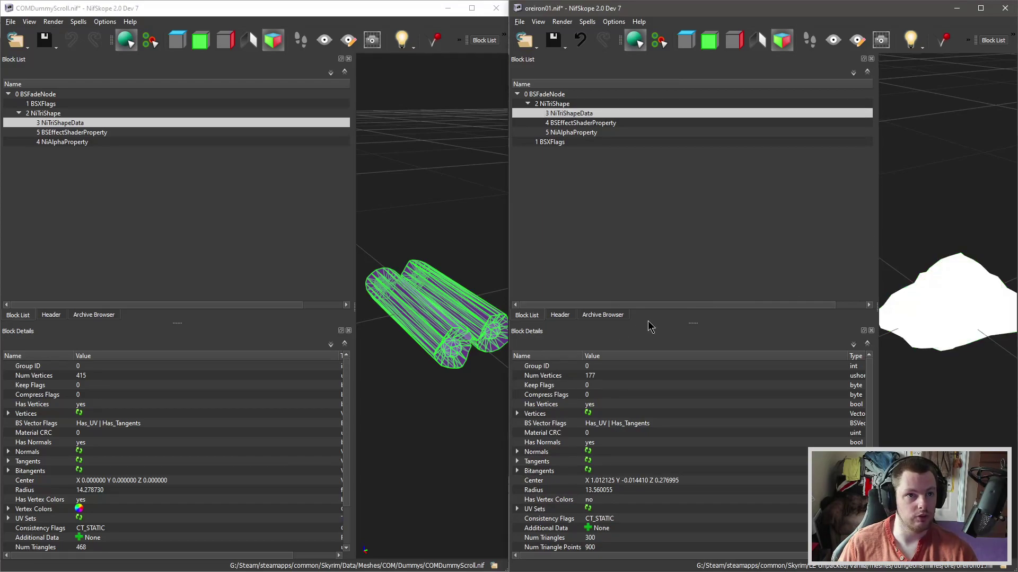
left_click(546, 471)
scroll(567, 475, "down", 1)
scroll(573, 477, "up", 1)
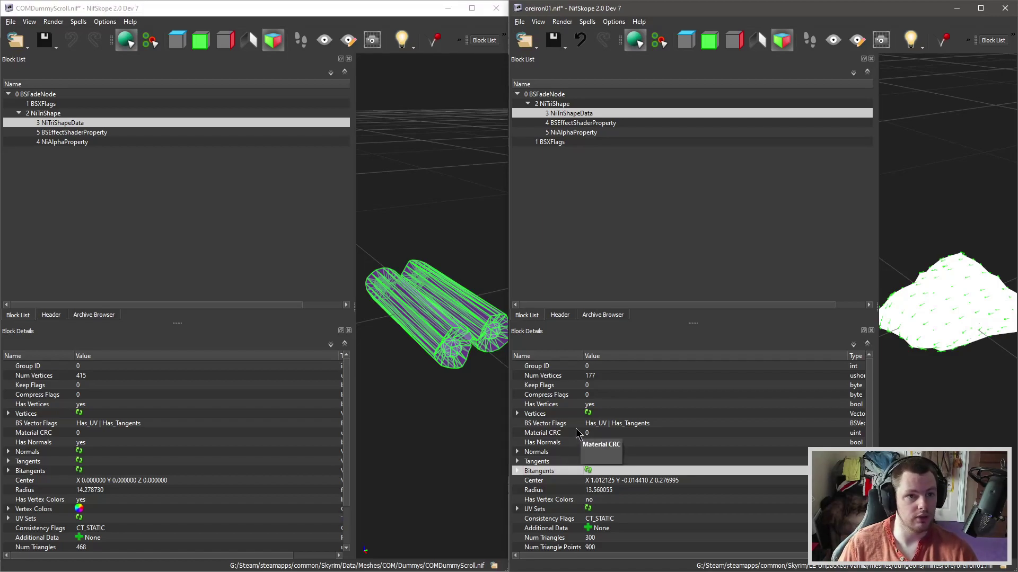
left_click(608, 502)
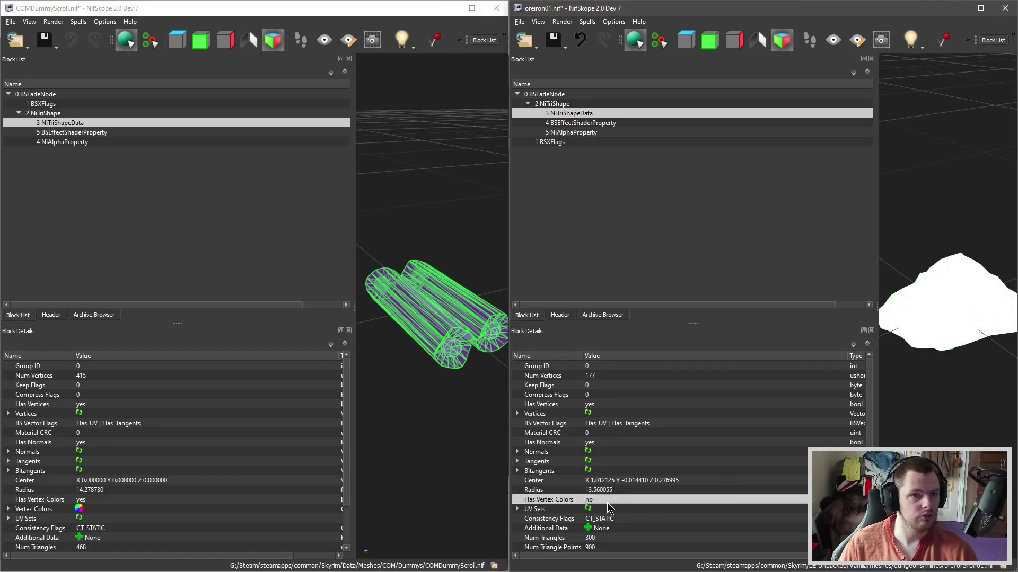
left_click_drag(898, 259, 904, 264)
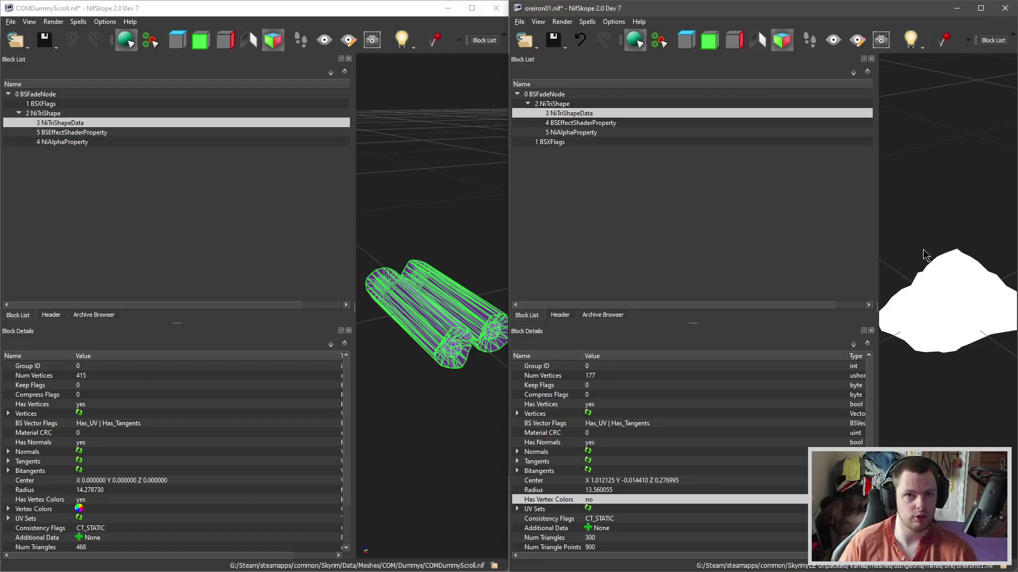
Step: Set Has Vertex Colors to yes in the ore's NiTriShapeData, and update and expand its Vertex Colors array
double_click(592, 500)
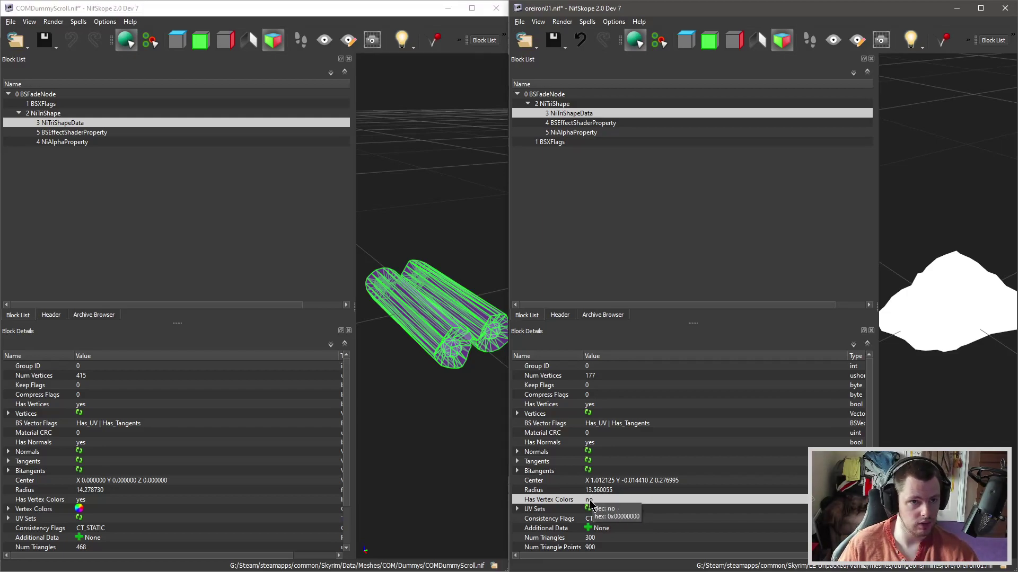
left_click(591, 504)
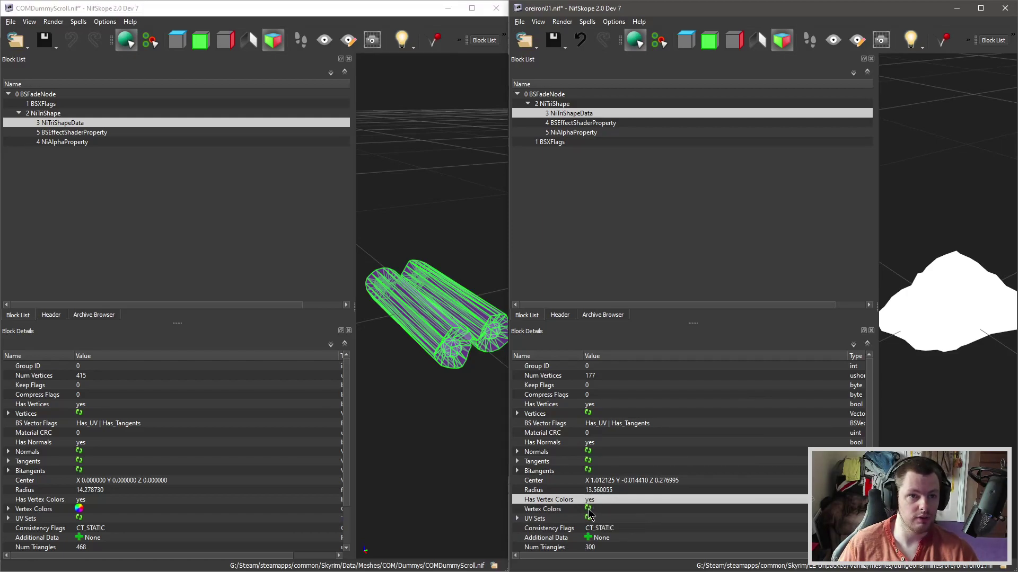
left_click(588, 510)
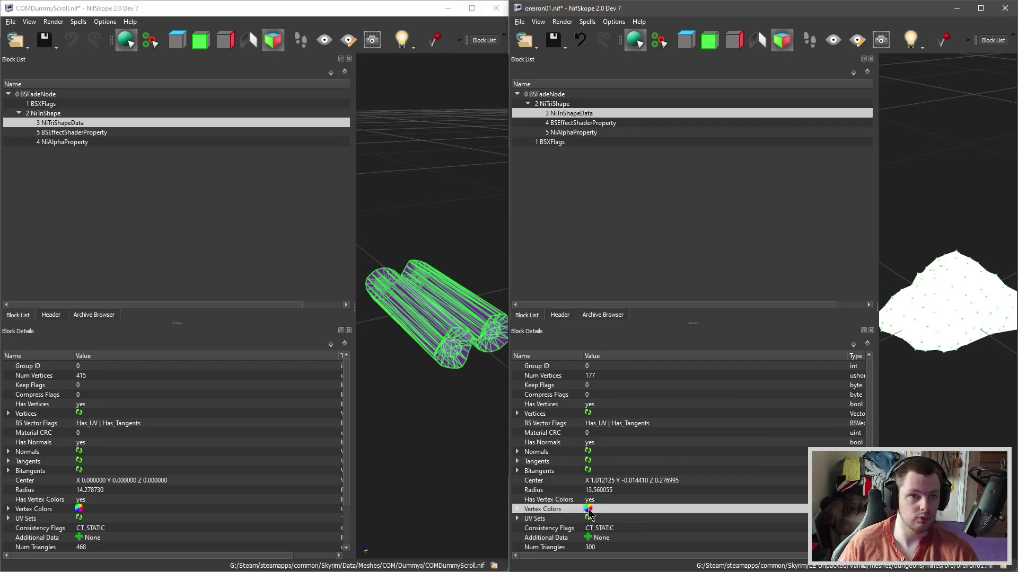
left_click(521, 510)
scroll(618, 483, "down", 6)
scroll(619, 481, "down", 5)
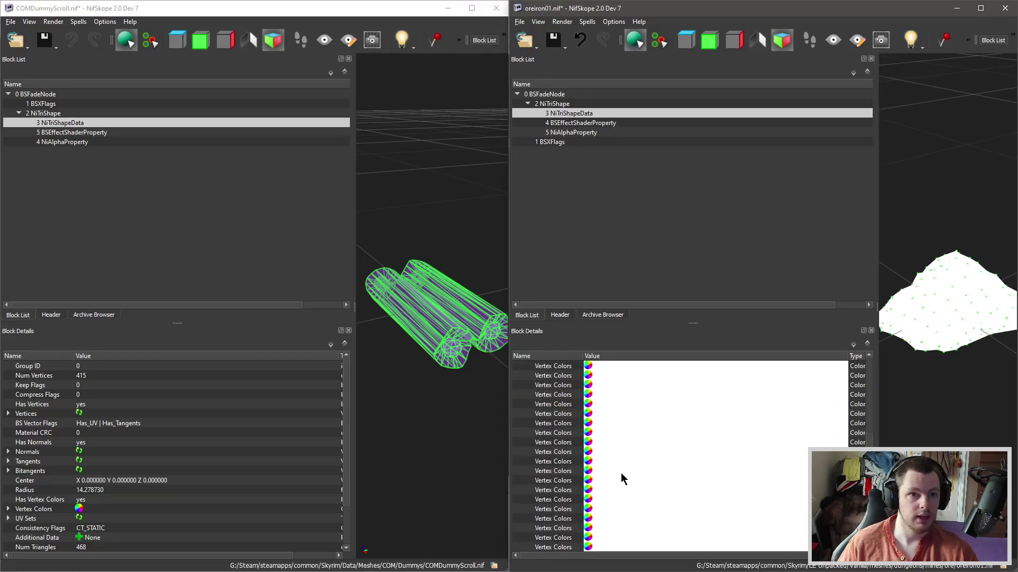
scroll(623, 476, "down", 5)
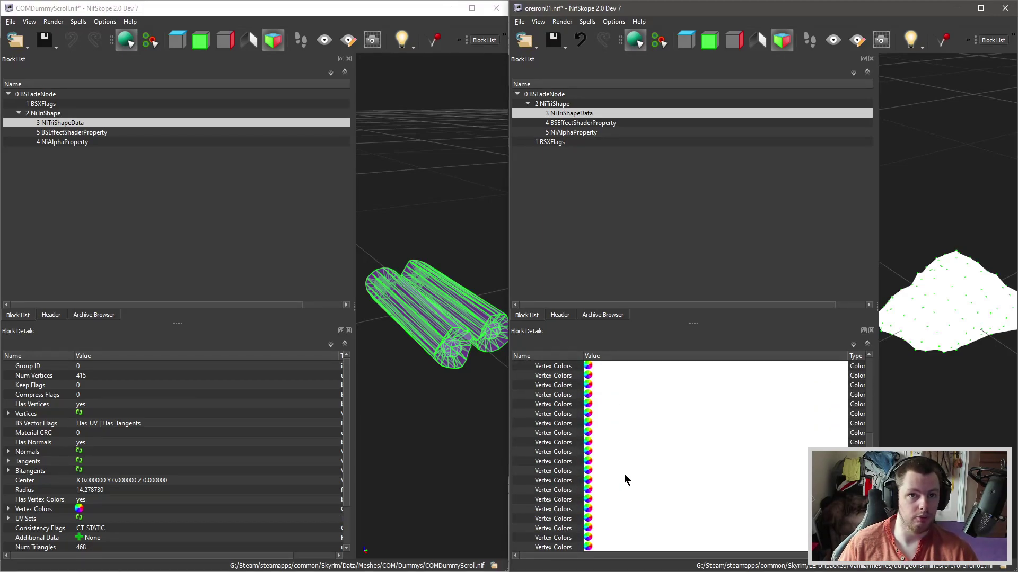
scroll(622, 473, "up", 15)
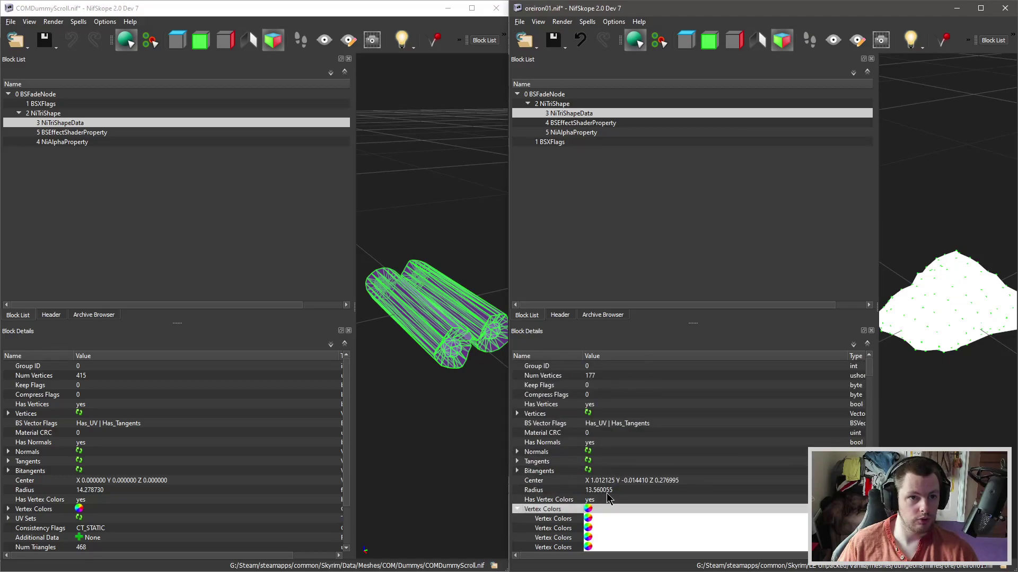
Step: Compare Shader Flags 2 of the BSEffectShaderProperty in both files and examine the available flag options for the ore
left_click(553, 104)
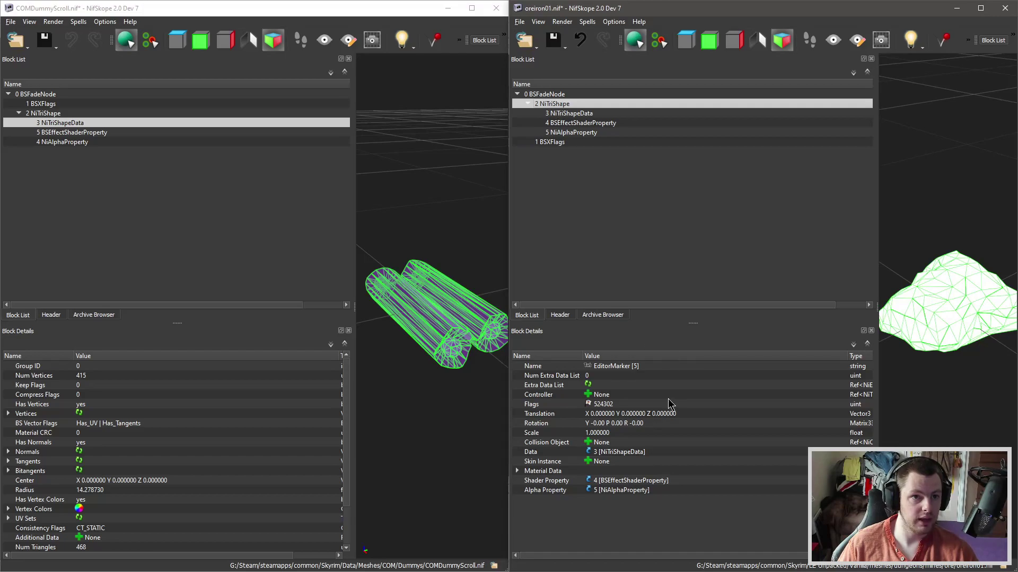
left_click(565, 125)
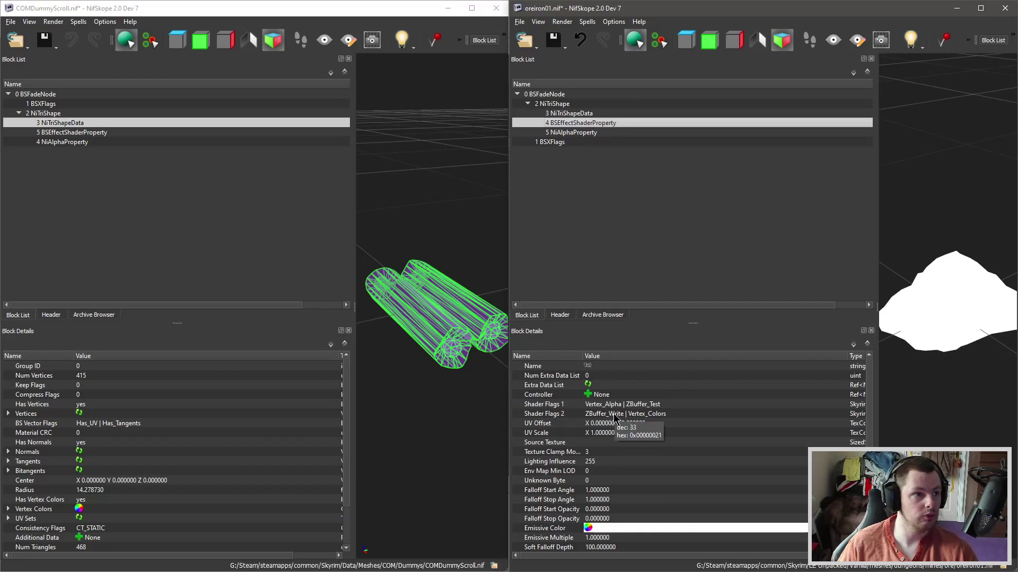
left_click(69, 134)
left_click(144, 413)
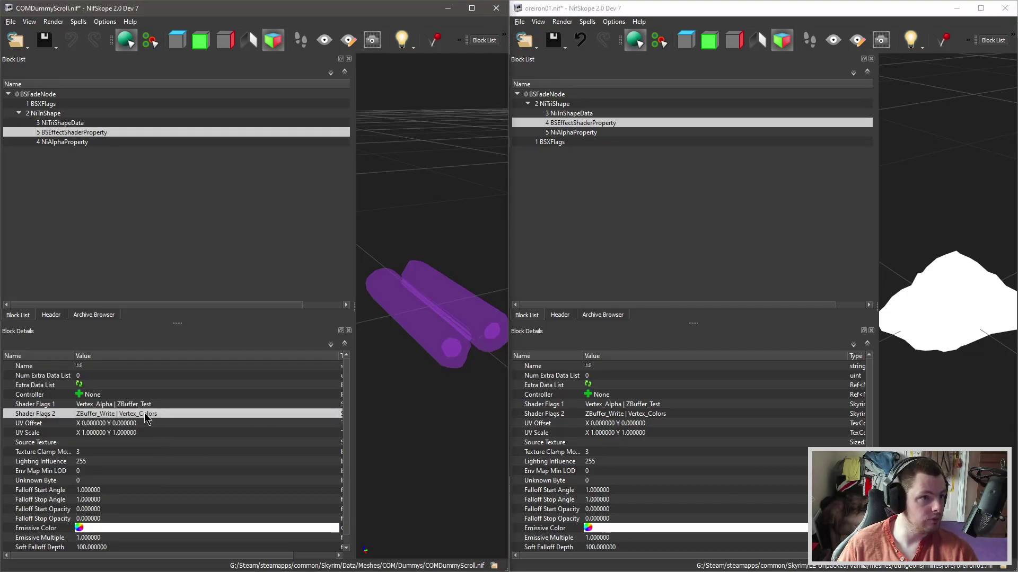
left_click(607, 414)
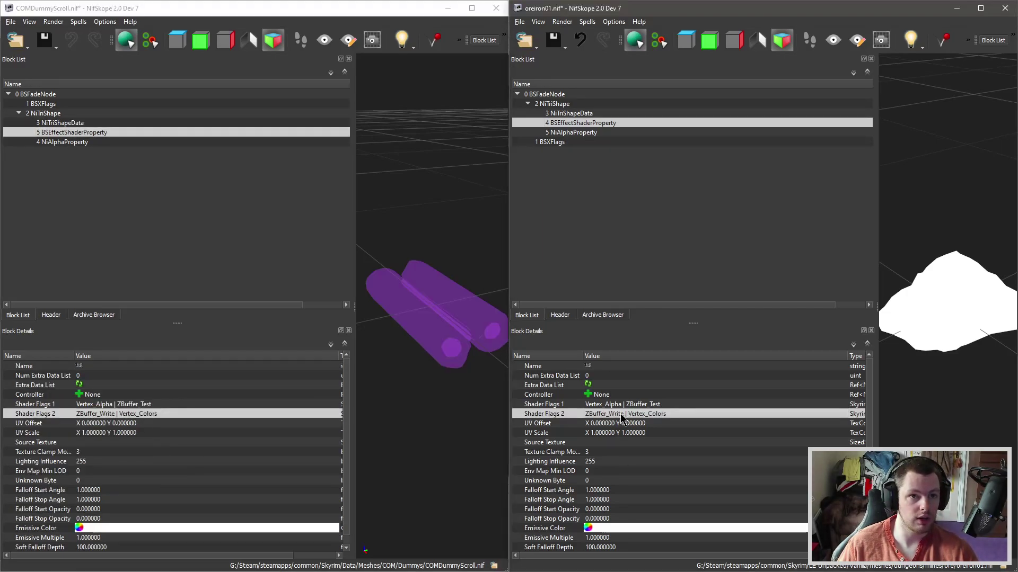
left_click(620, 413)
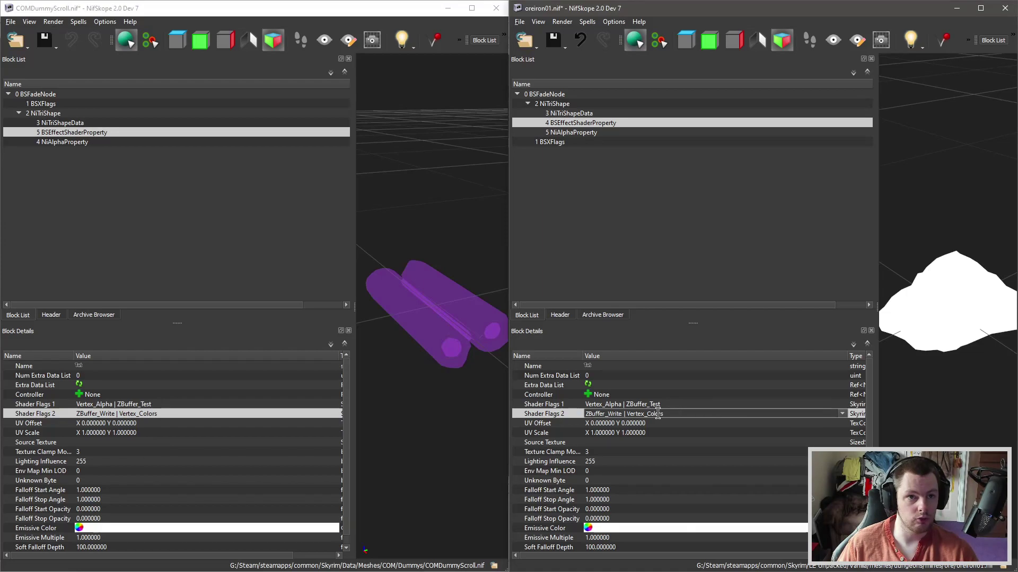
key("Escape")
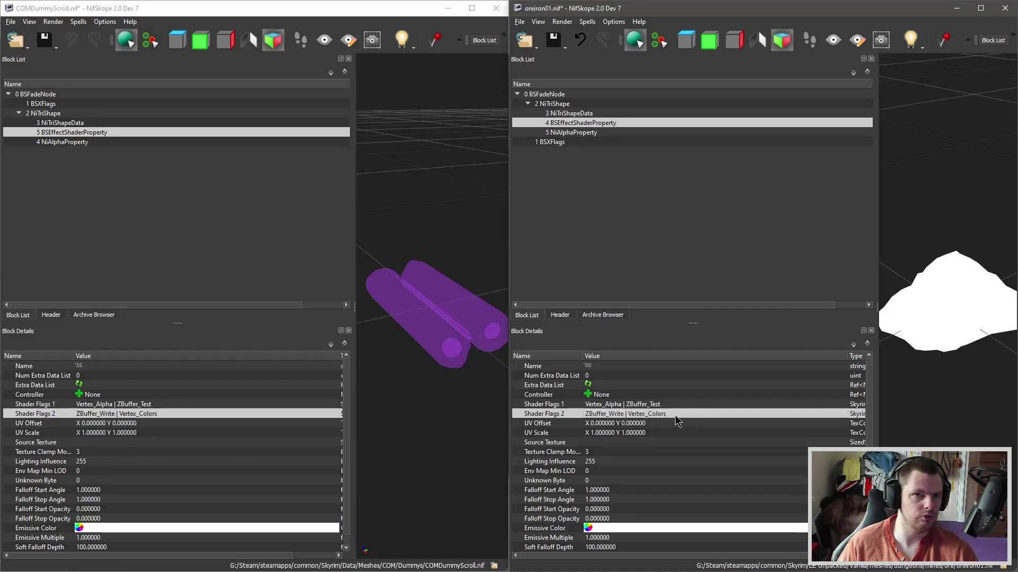
left_click(761, 414)
left_click(842, 413)
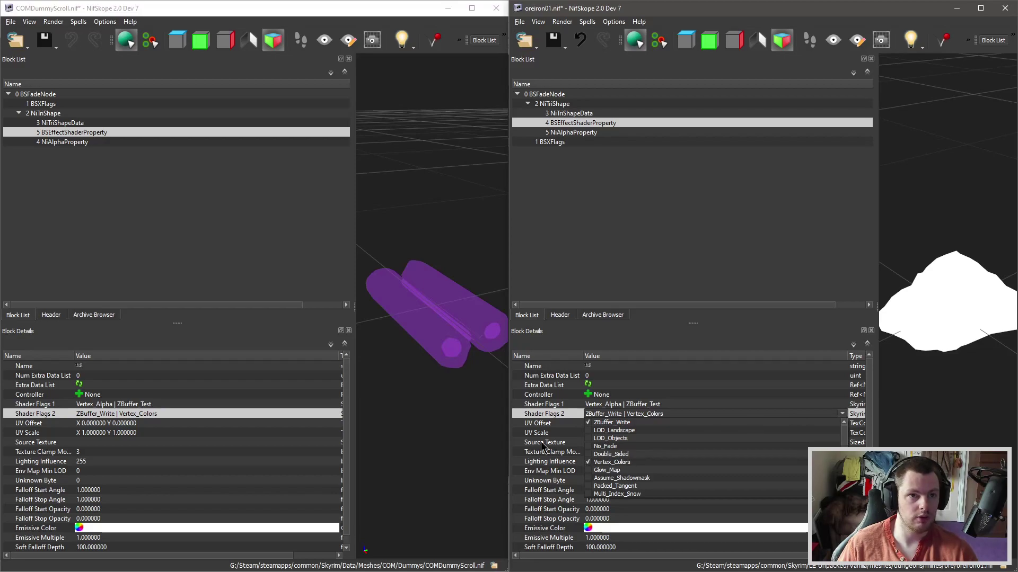
left_click(524, 434)
left_click(656, 413)
Step: Set all Vertex Colors in the ore's NiTriShapeData to opaque light cyan, #68c4cdff
left_click(587, 113)
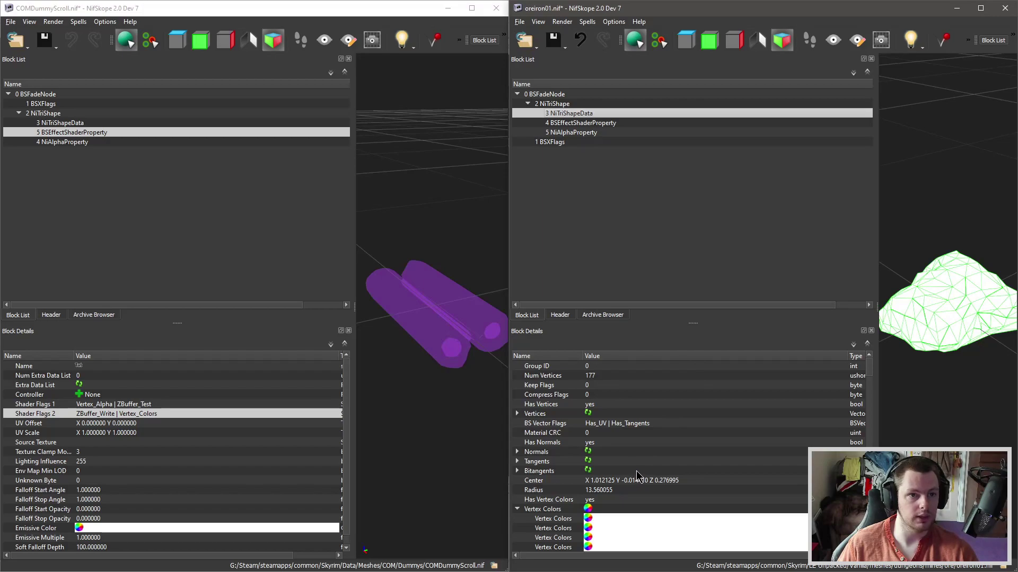
left_click(598, 510)
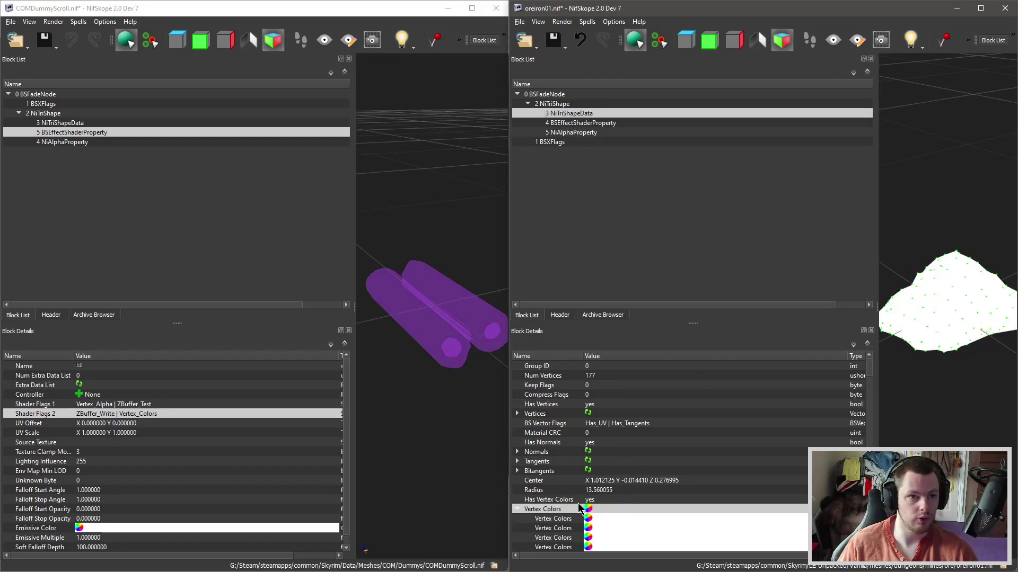
scroll(590, 494, "down", 1)
left_click(589, 480)
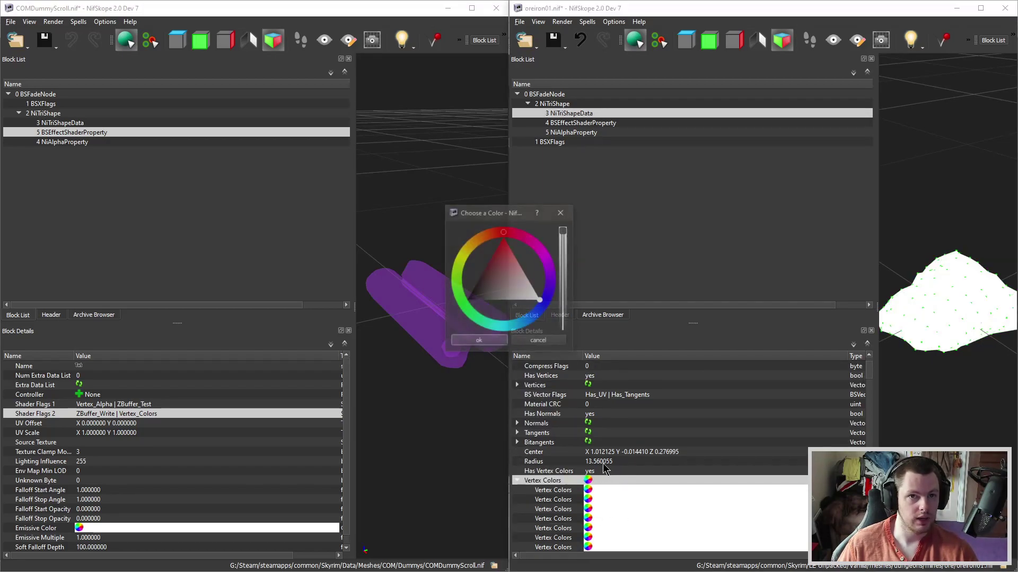
left_click(539, 342)
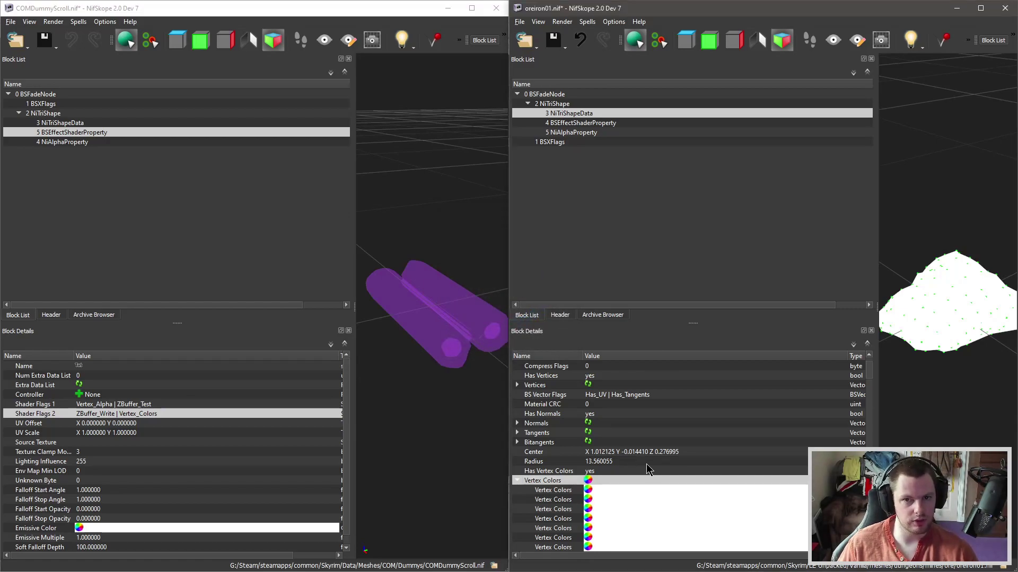
left_click(588, 481)
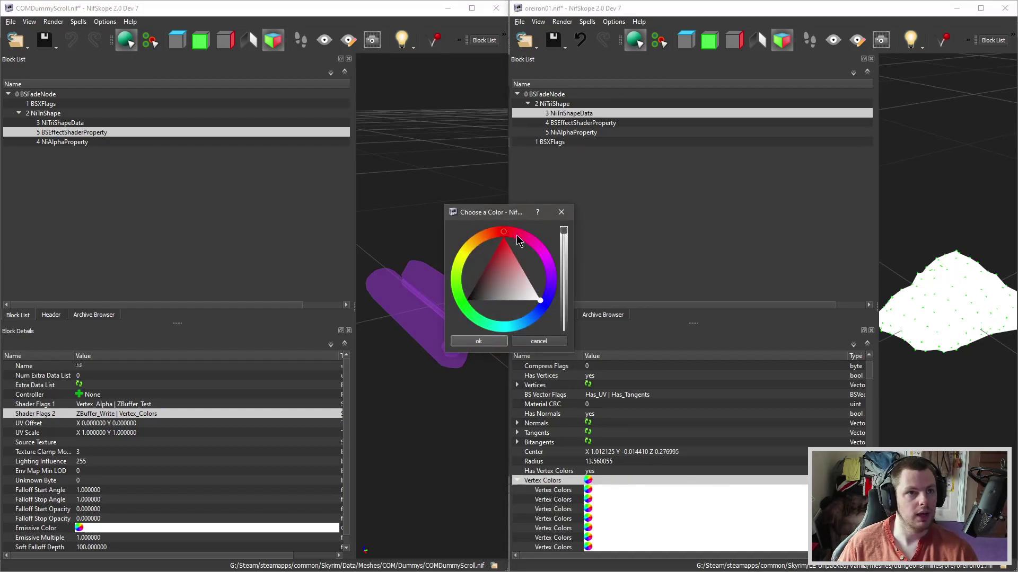
left_click_drag(512, 211, 534, 240)
mouse_move(523, 331)
left_mouse_down()
mouse_move(502, 308)
mouse_move(580, 303)
mouse_move(542, 289)
left_mouse_up()
mouse_move(573, 330)
left_mouse_down()
mouse_move(606, 290)
mouse_move(593, 345)
mouse_move(515, 380)
mouse_move(533, 375)
left_mouse_up()
left_click(523, 317)
left_click_drag(524, 316, 518, 314)
left_click(513, 371)
left_click_drag(895, 250, 937, 207)
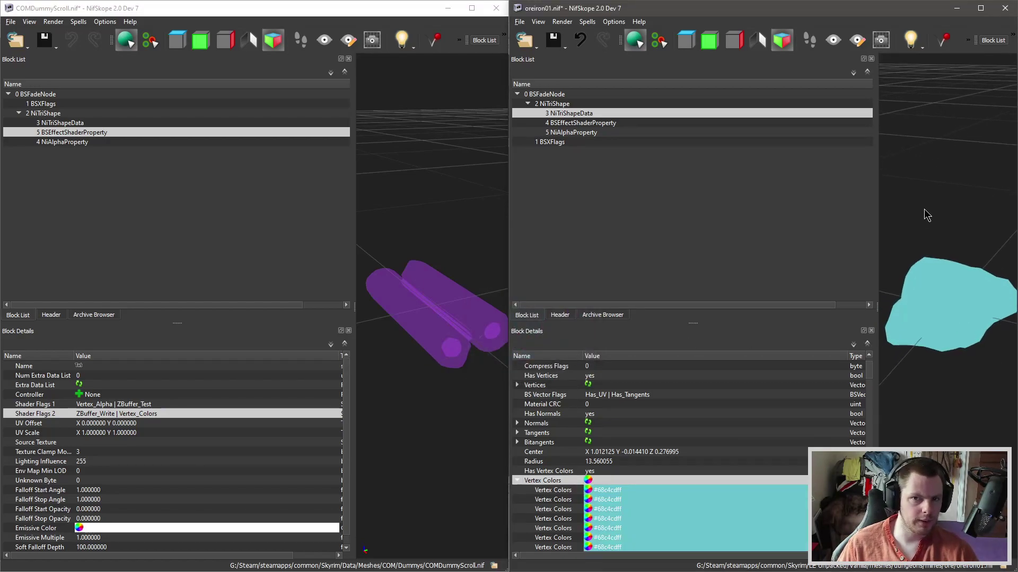
Step: Lower the alpha of the ore's vertex colors to make the mesh semi-transparent, giving #68c4cd8c
left_click(587, 479)
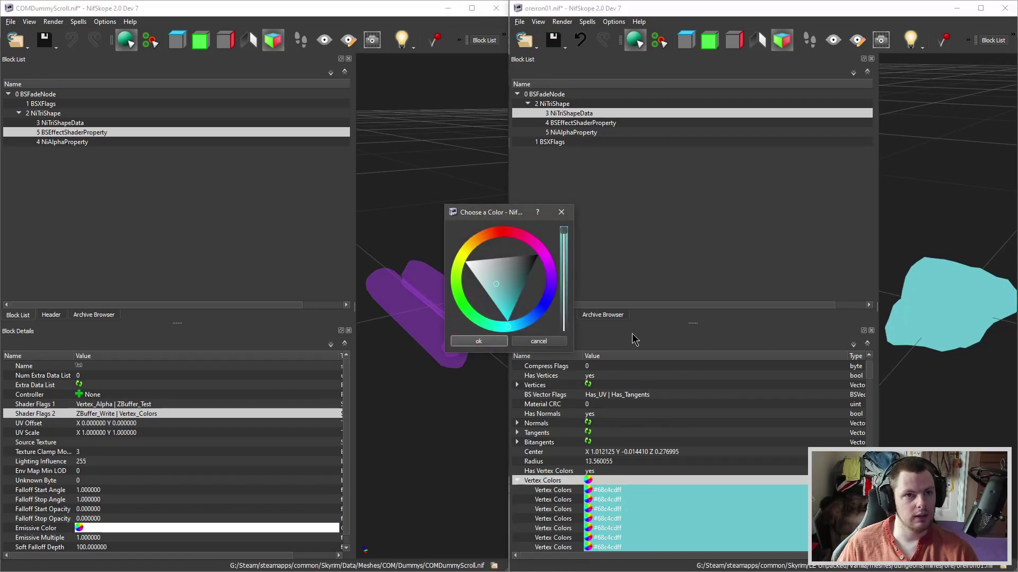
left_click_drag(571, 253, 572, 303)
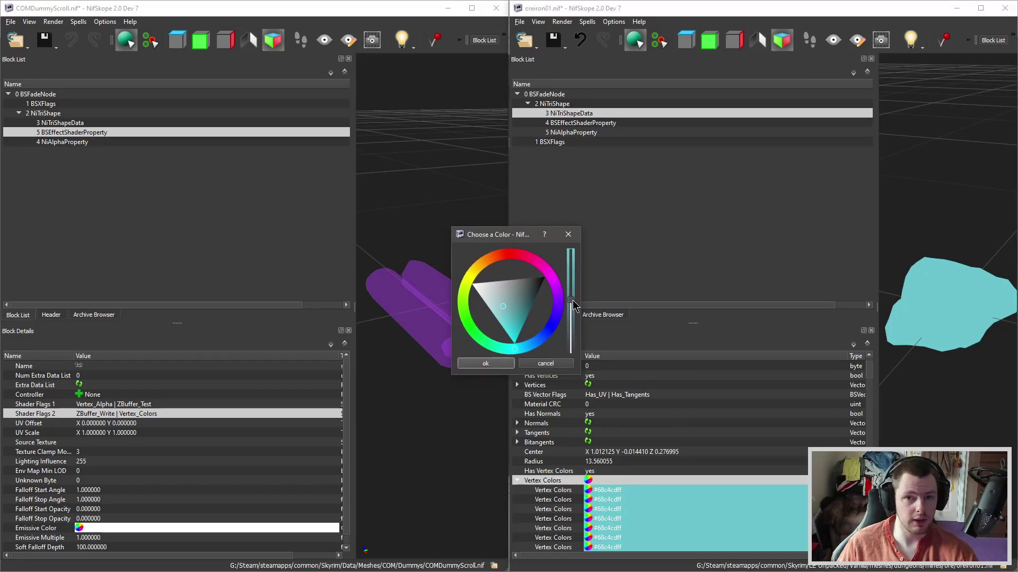
left_click_drag(573, 304, 575, 253)
left_click_drag(585, 364, 588, 300)
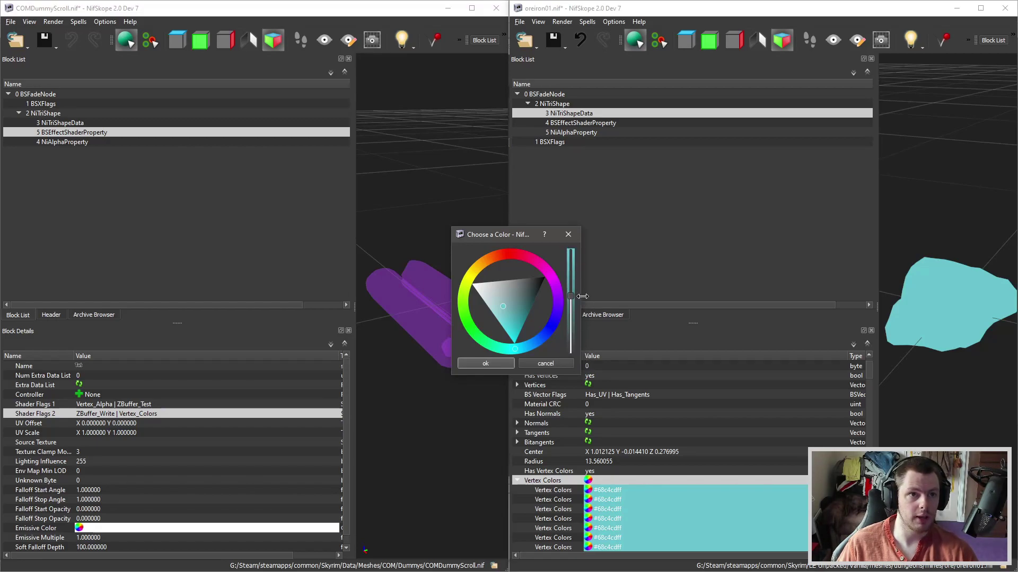
left_click(498, 363)
left_click_drag(991, 288, 938, 263)
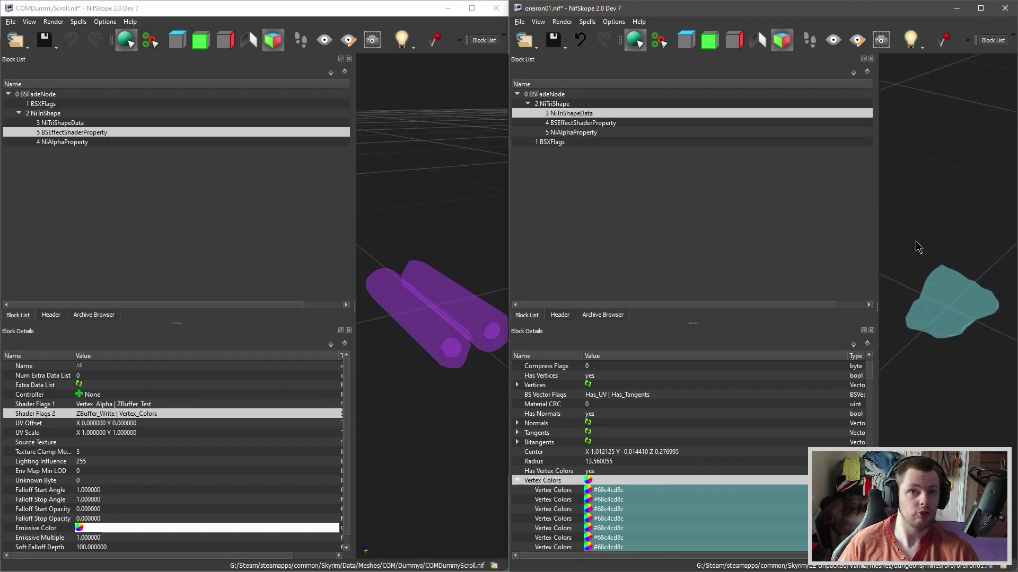
Step: Start saving the ore mesh as another file and browse to Meshes > Darkfox127 > Dummy Object
left_click(558, 46)
left_click(573, 75)
left_click(554, 175)
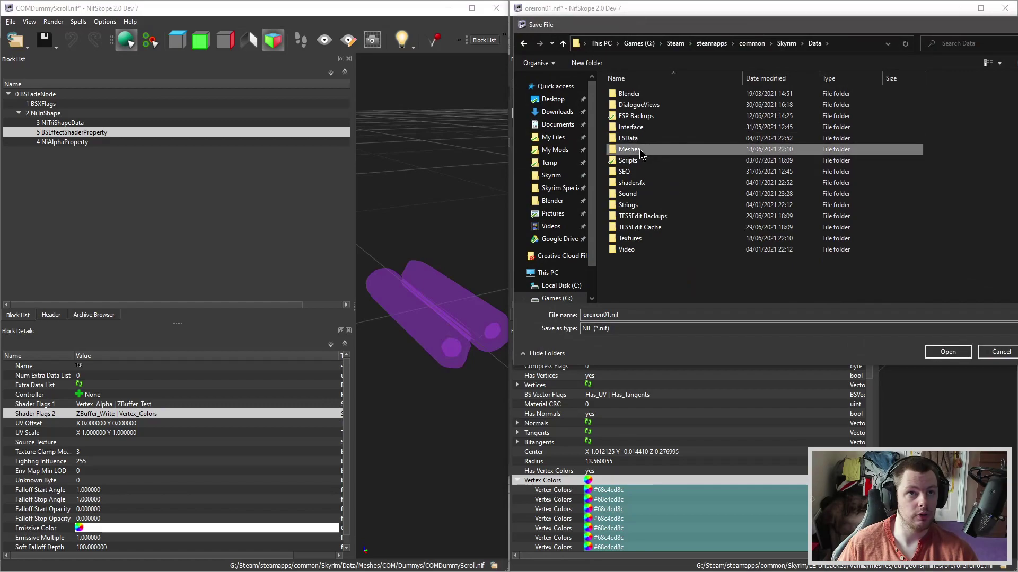
double_click(630, 150)
right_click(638, 301)
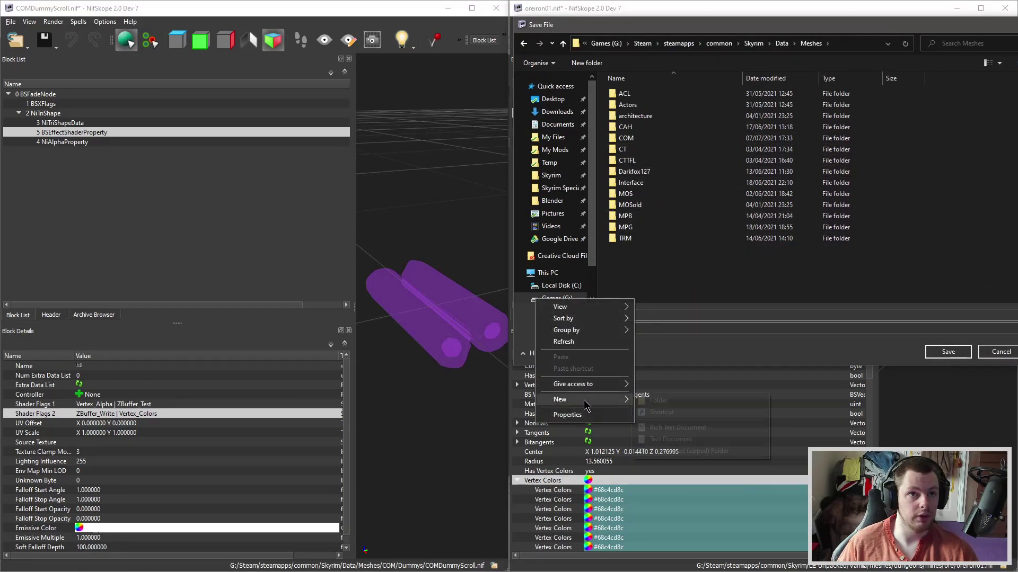
left_click(732, 263)
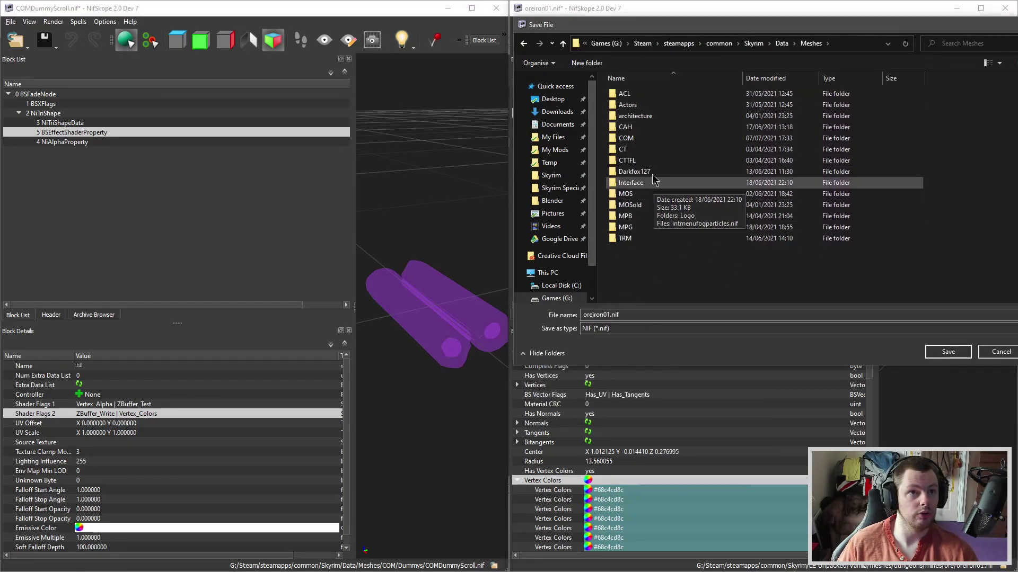
left_click(650, 173)
double_click(651, 177)
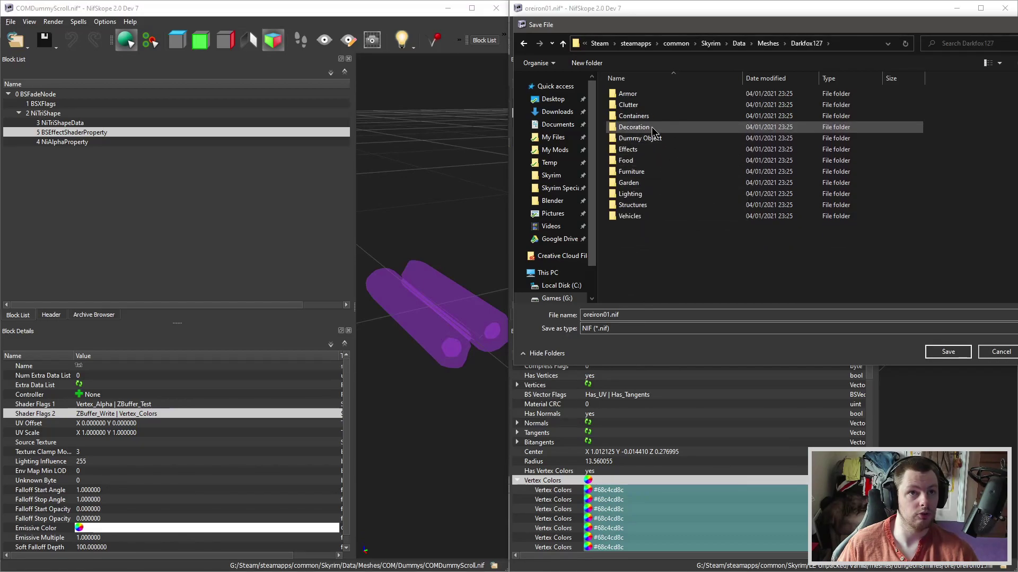
double_click(651, 137)
Step: Look through the NIF files in the Markers folder and return to the Dummy Object folder
left_click(629, 105)
left_click(643, 128)
double_click(653, 94)
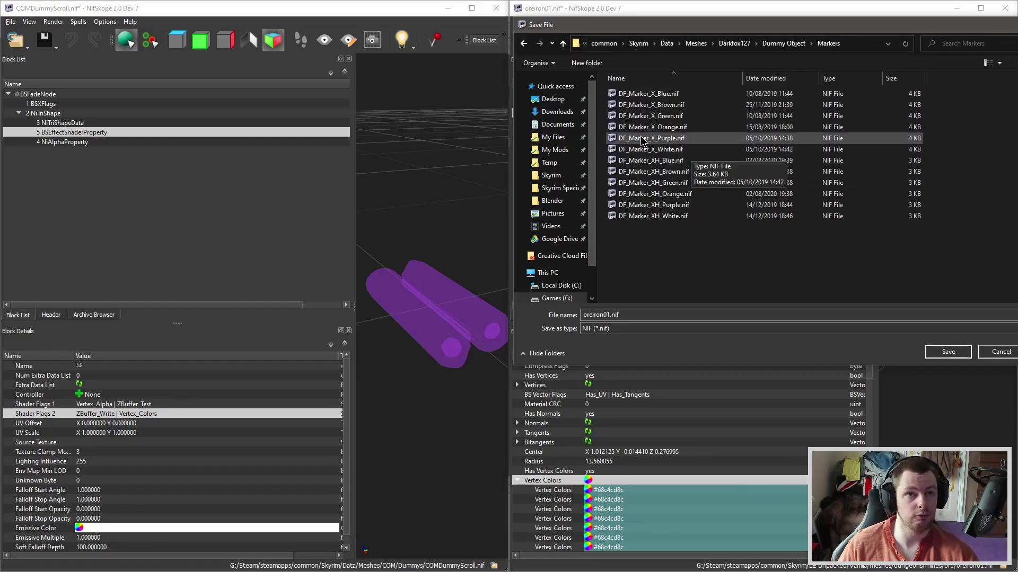
left_click_drag(562, 25, 541, 25)
left_click(508, 43)
left_click(646, 158)
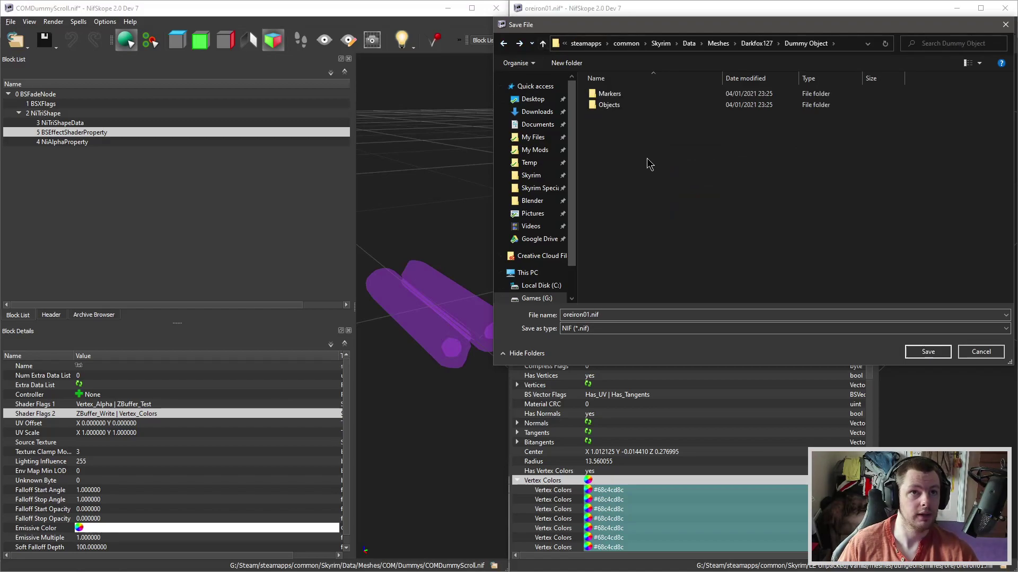
Step: Save the ore mesh in the Objects folder as DF_DummyObj_Ore.nif, replacing the existing file
right_click(625, 152)
left_click(626, 106)
double_click(626, 106)
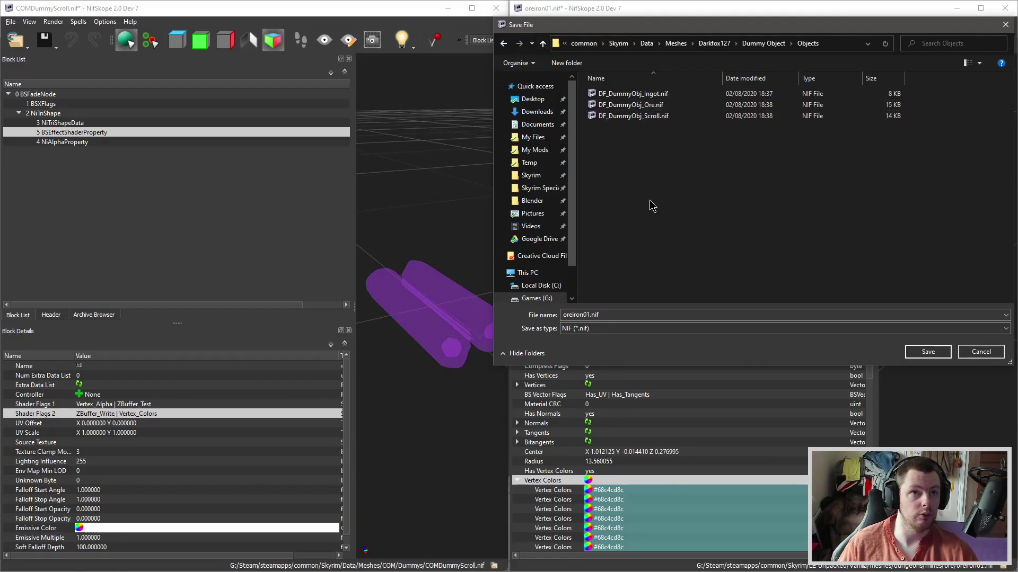
left_click(652, 94)
left_click(652, 104)
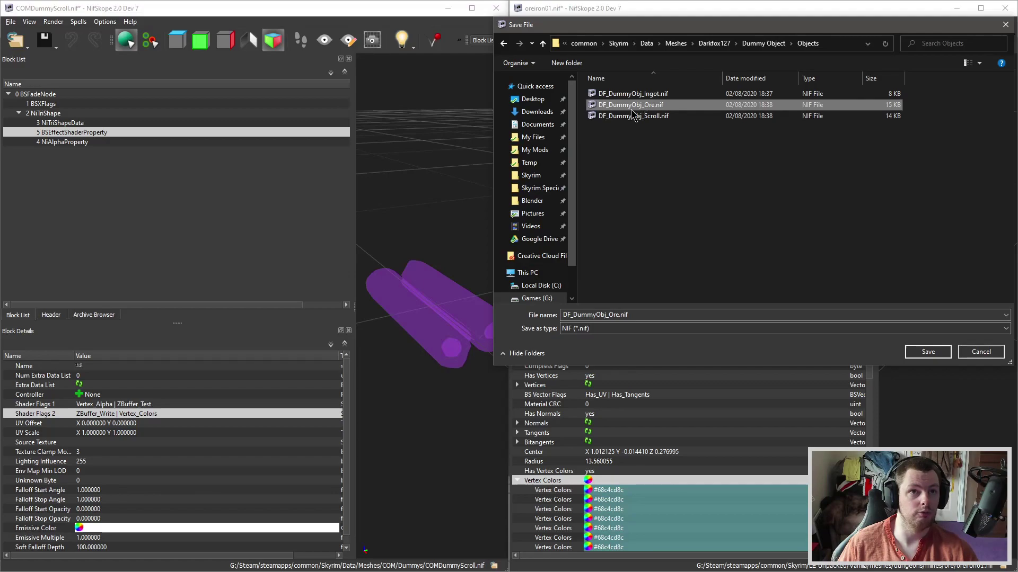
left_click(927, 351)
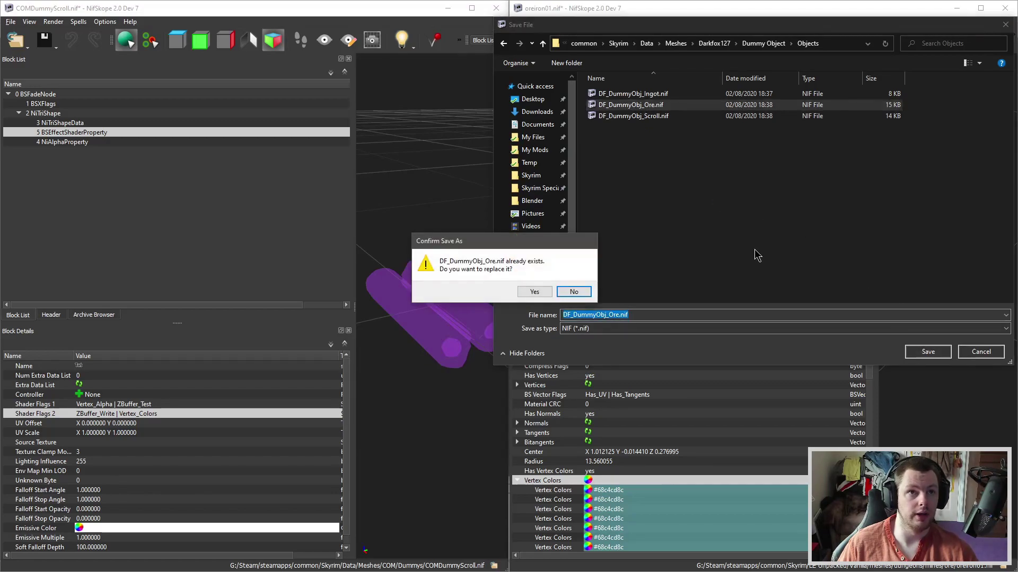
left_click(546, 293)
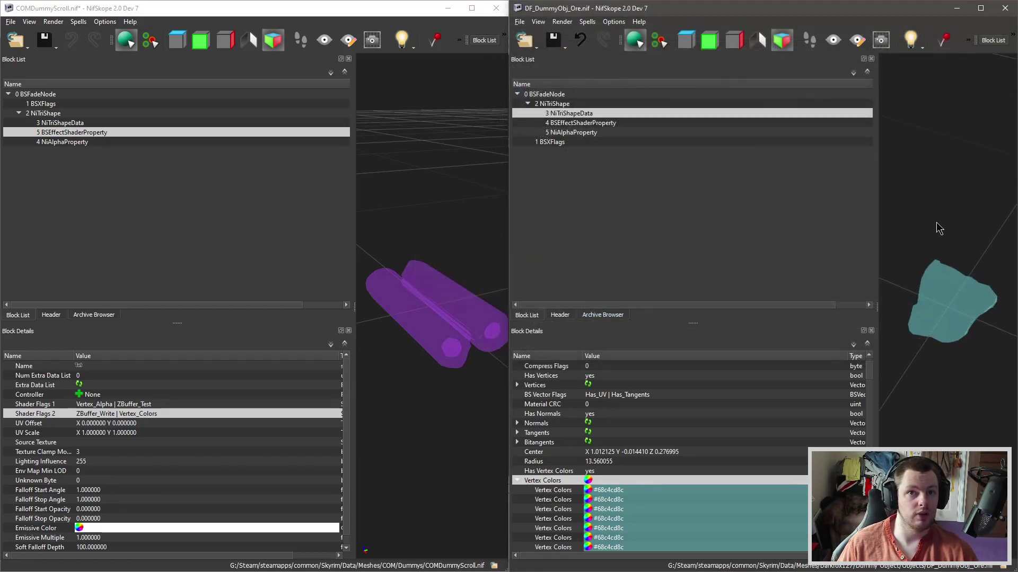
Step: Switch to the Creation Kit and list the Book objects matching the filter "dummy"
left_click(956, 8)
left_click(448, 8)
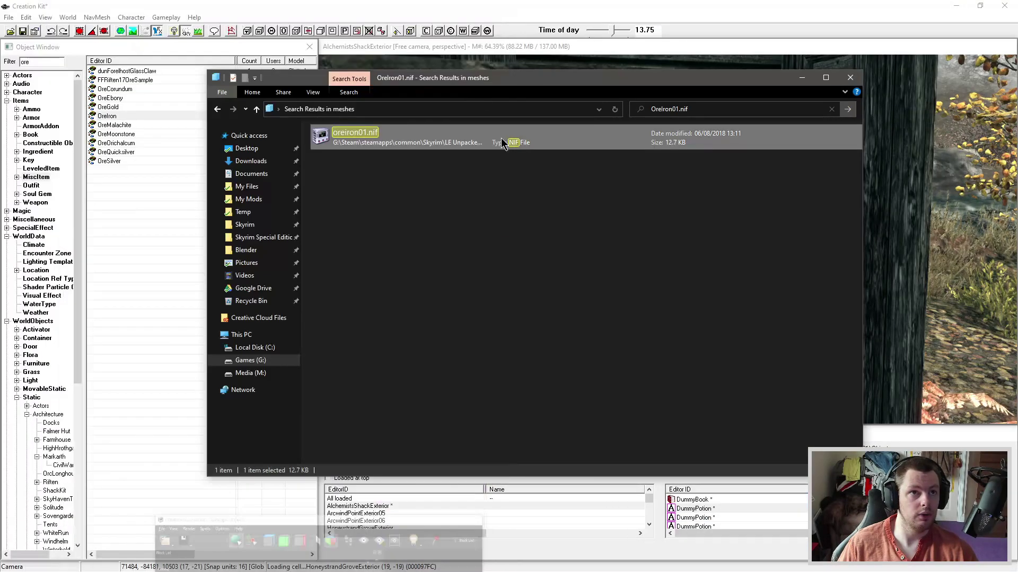
left_click(803, 78)
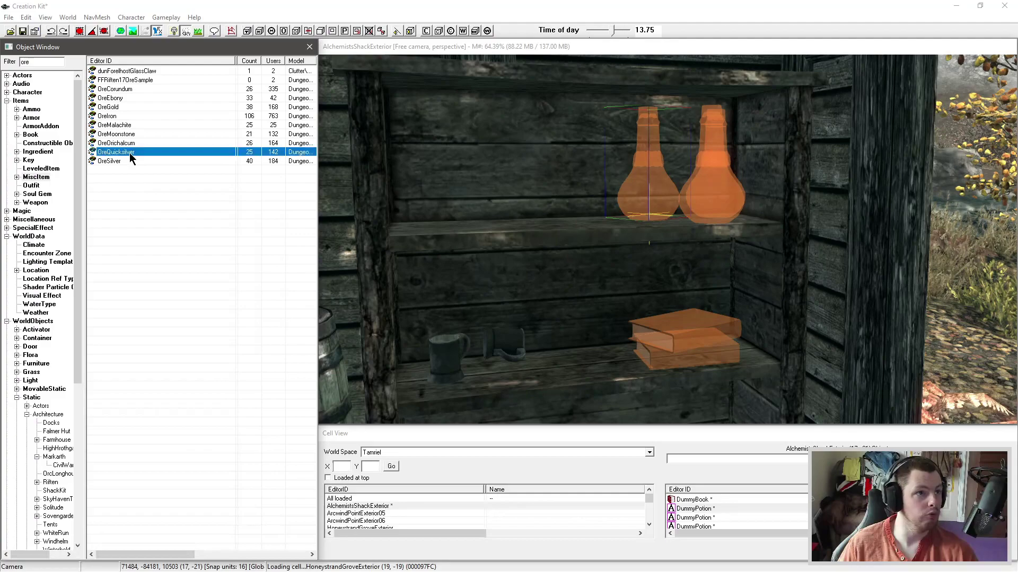
left_click_drag(33, 62, 10, 61)
type("dummy")
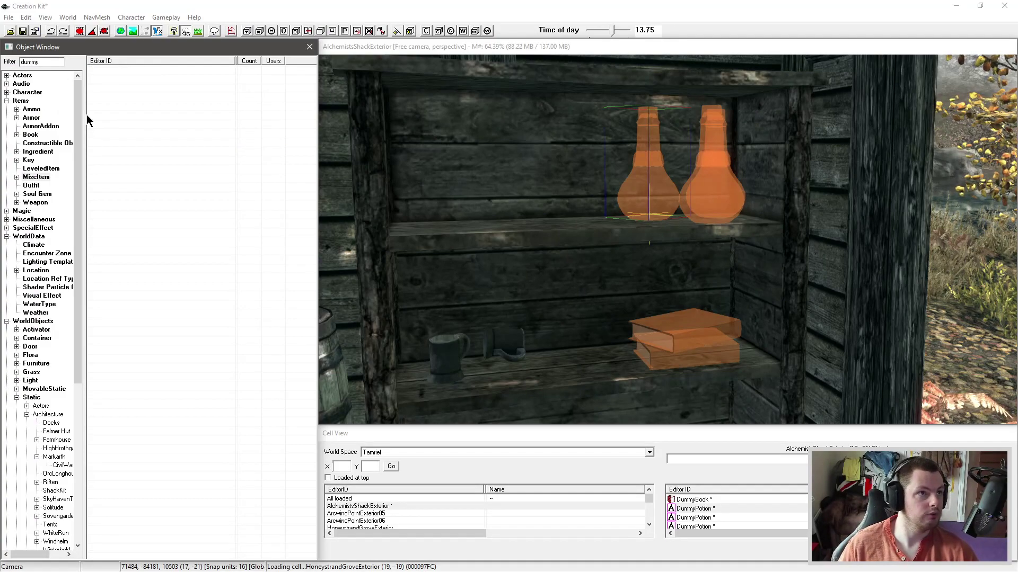
left_click(48, 177)
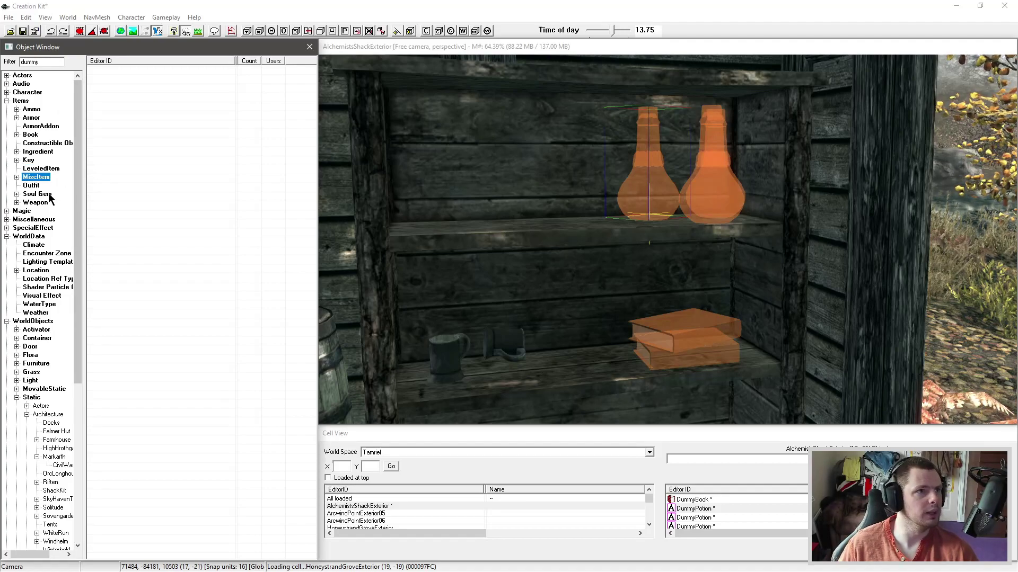
left_click(30, 135)
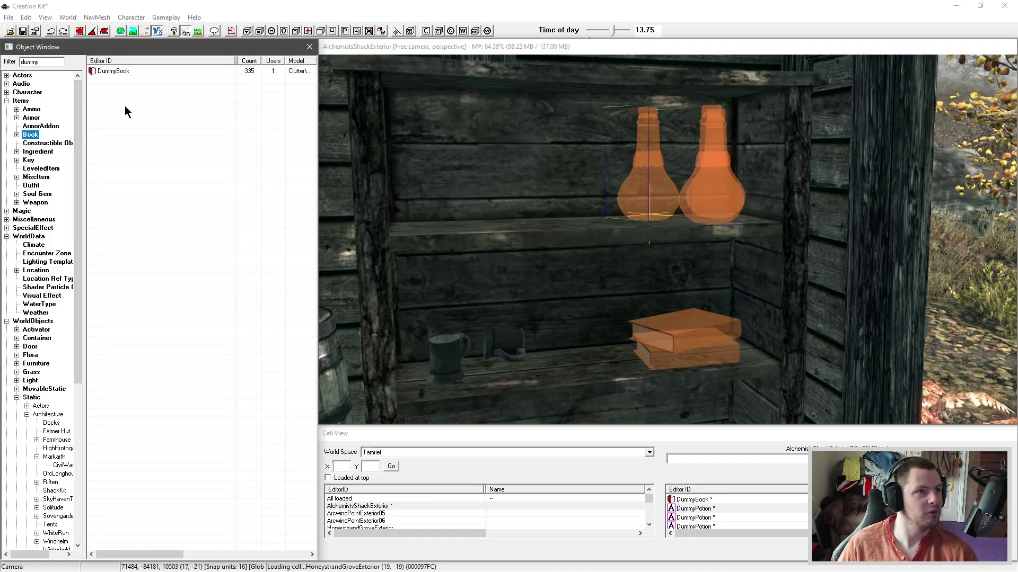
Step: Open the DummyBook object, examine its keyword list, and close its properties
left_click(116, 71)
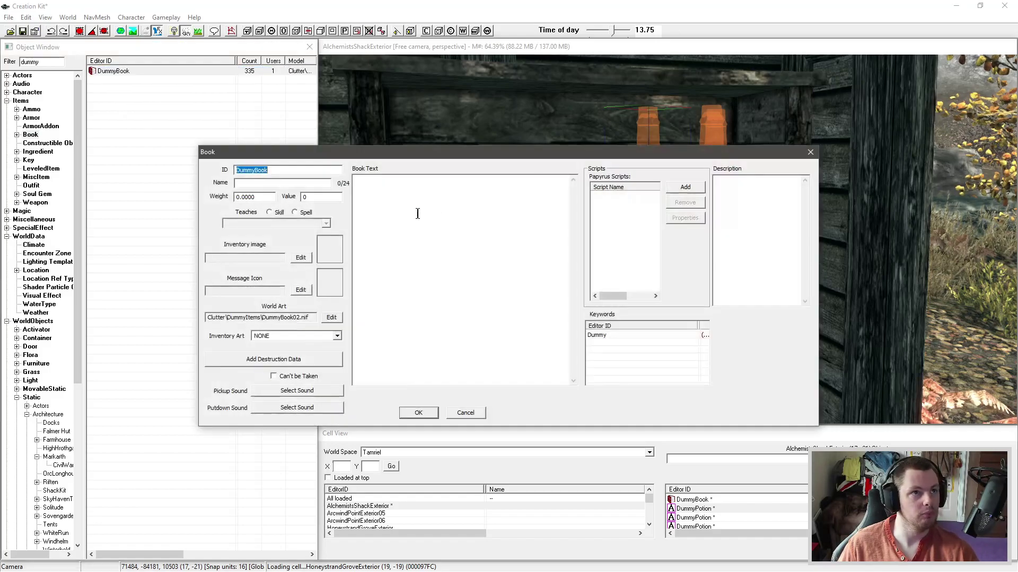
left_click(610, 336)
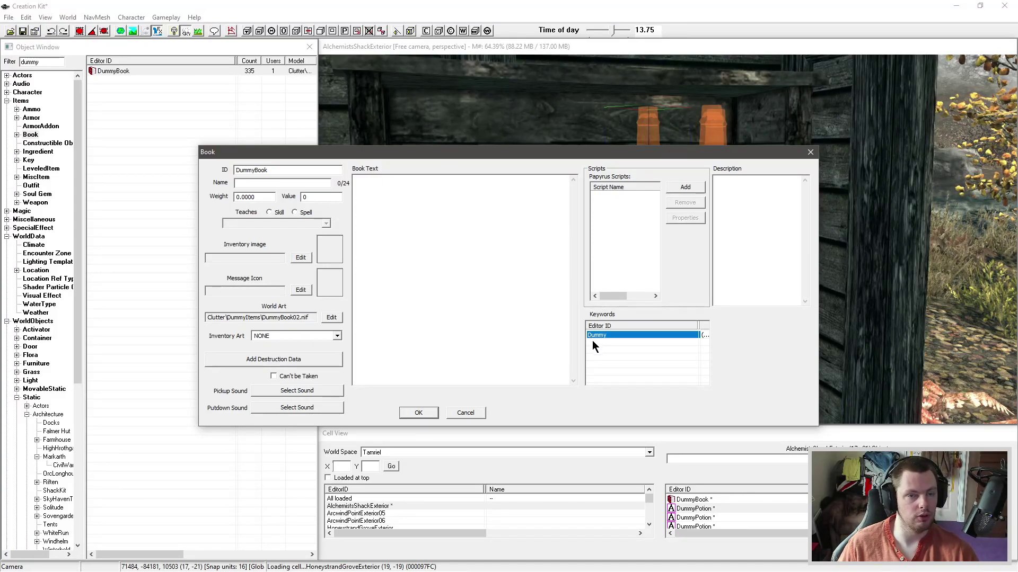
left_click(627, 350)
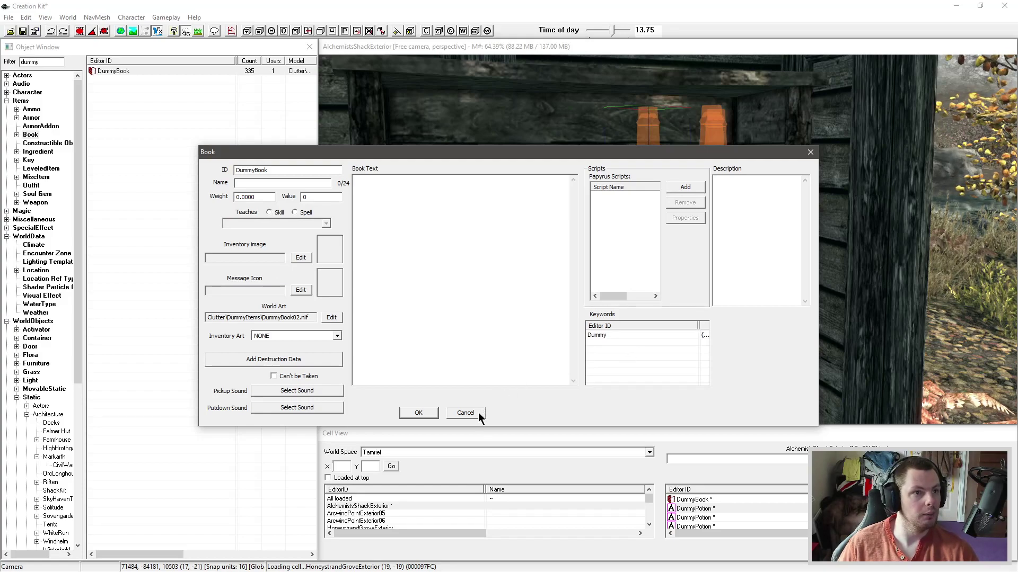
left_click(606, 337)
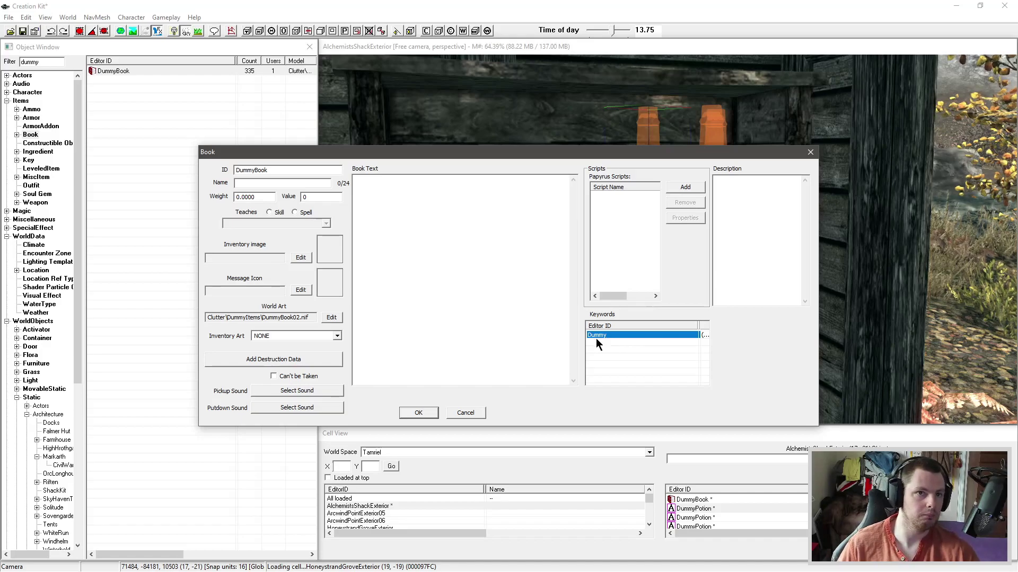
left_click(419, 413)
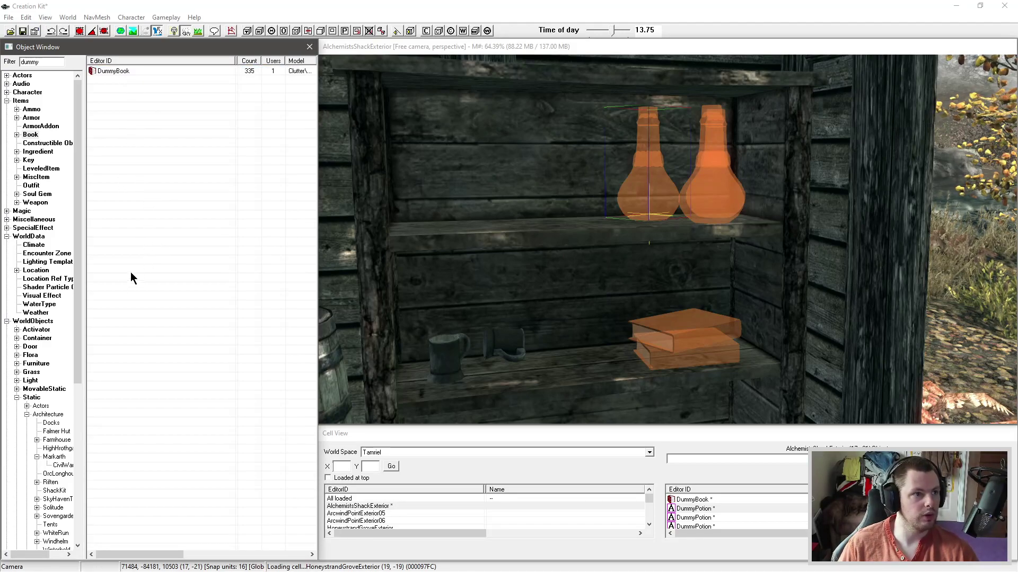
Step: Filter the MiscItem objects by "ore", open OreIron, and change its ID to DFTestOreDummy
left_click(36, 178)
left_click_drag(45, 63, 4, 65)
type("ore")
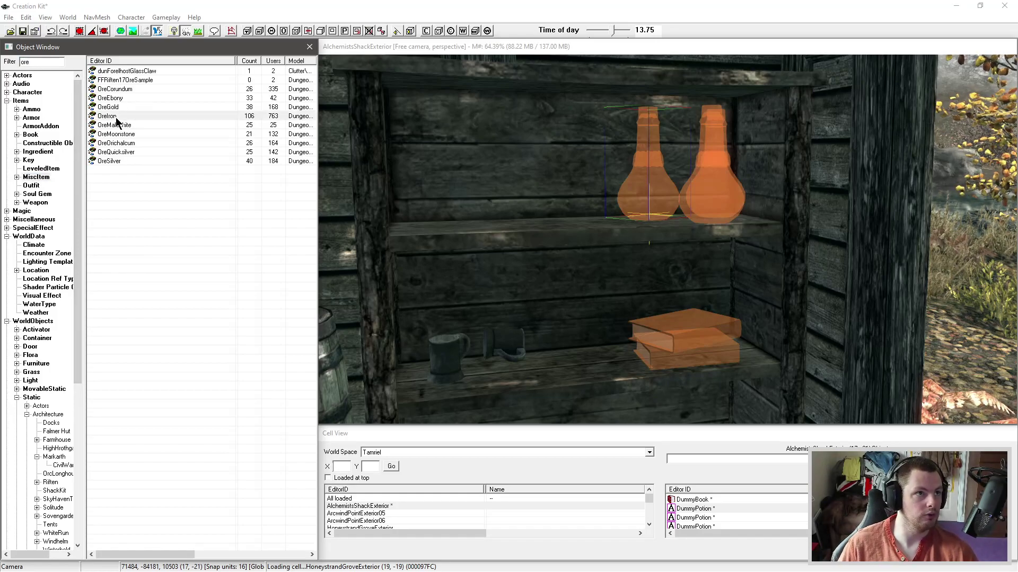
double_click(117, 117)
left_click_drag(449, 180, 335, 224)
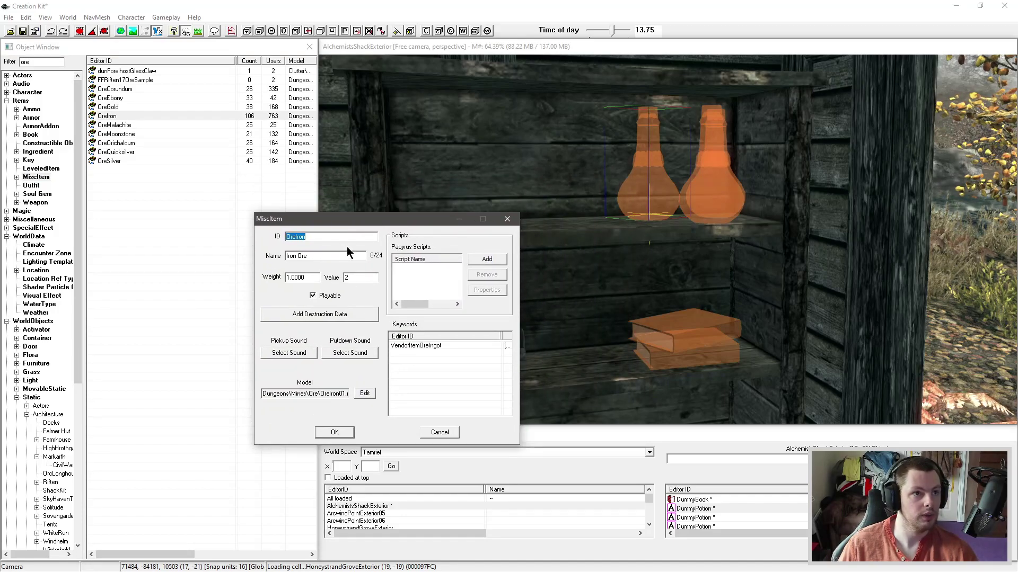
type("DFTestOreDummy")
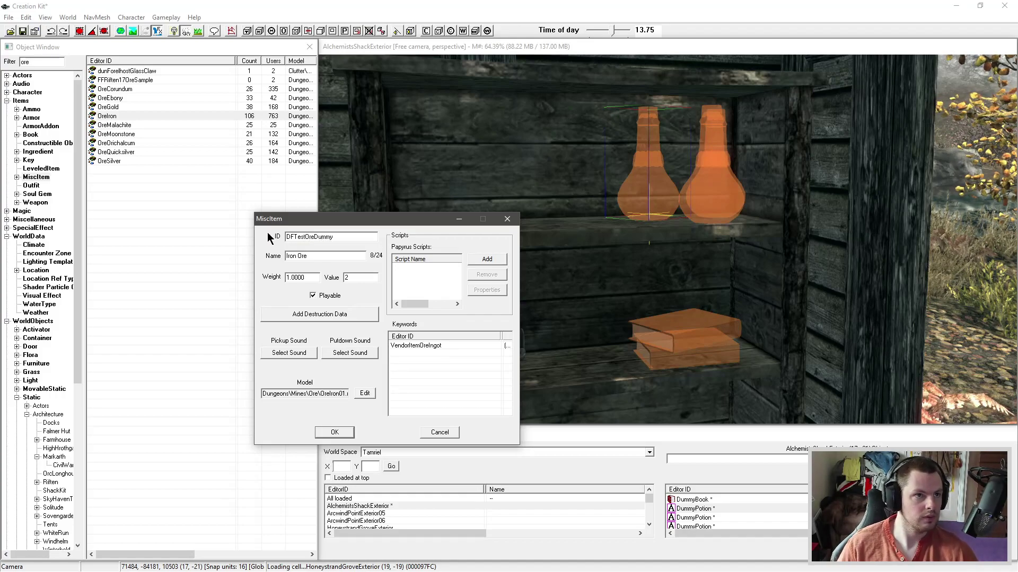
Step: Clear the DFTestOreDummy item's name, set its value to 0, and remove its VendorItemOreIngot keyword
left_click_drag(314, 253, 285, 255)
type("Dummy Or")
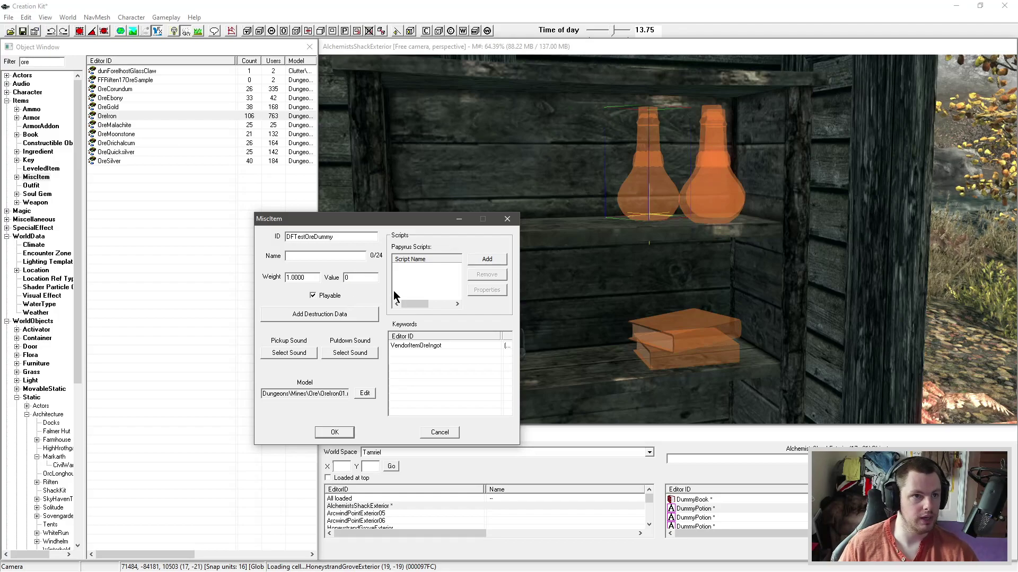
left_click(428, 346)
key("Delete")
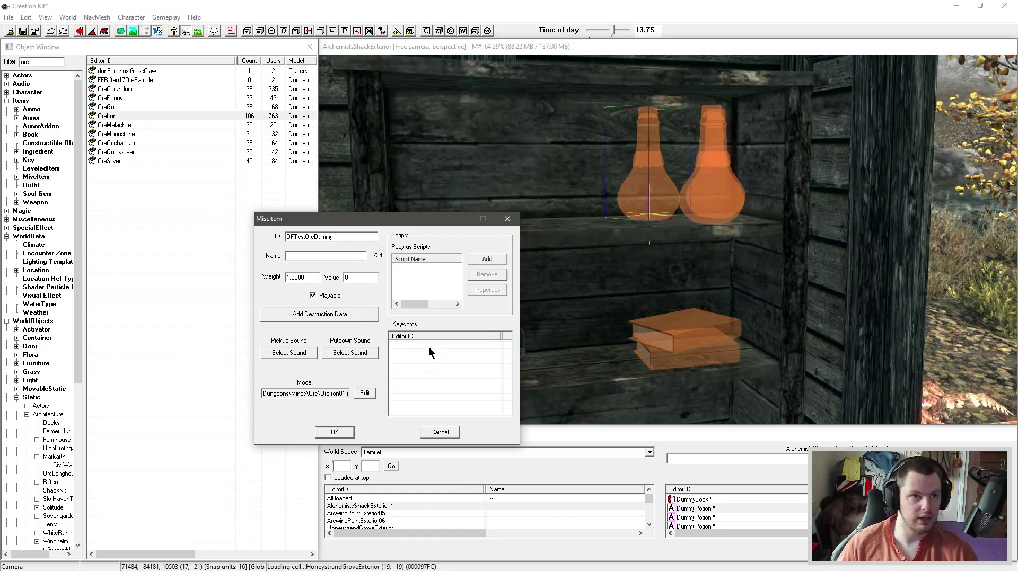
Step: Create DFTestOreDummy as a new form instead of renaming OreIron, and add the Dummy keyword to it
left_click(326, 434)
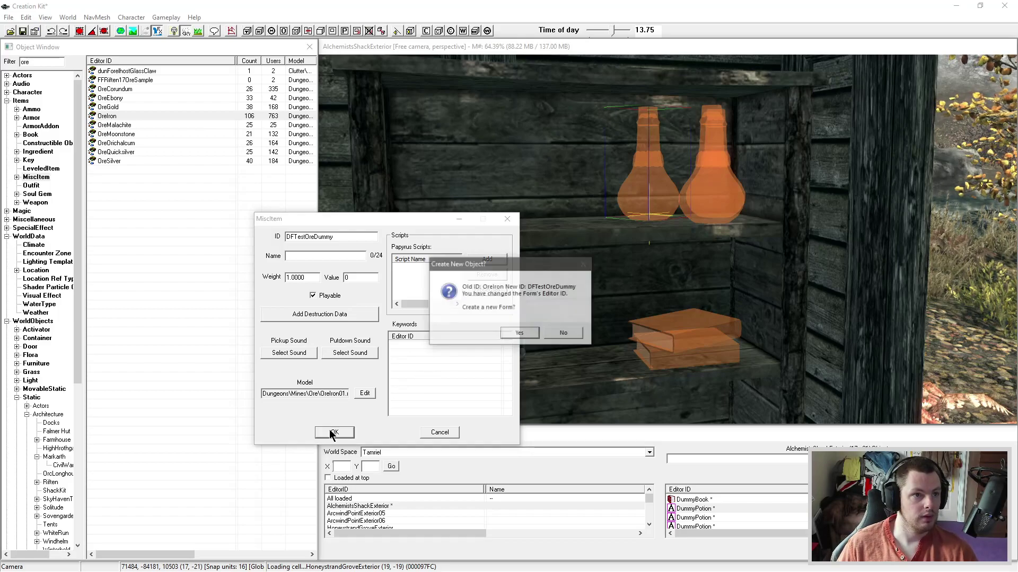
left_click(514, 333)
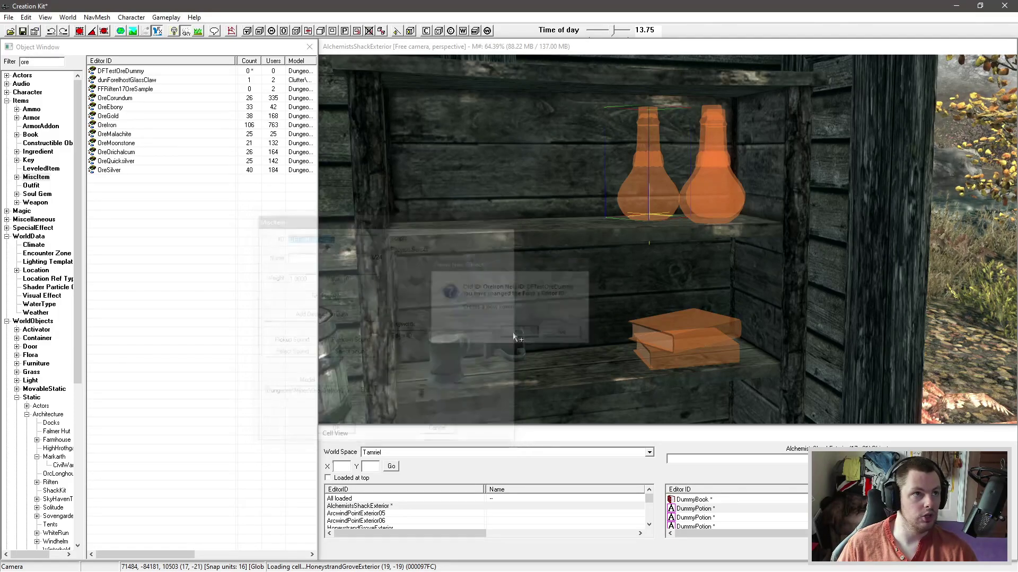
left_click(136, 80)
double_click(136, 71)
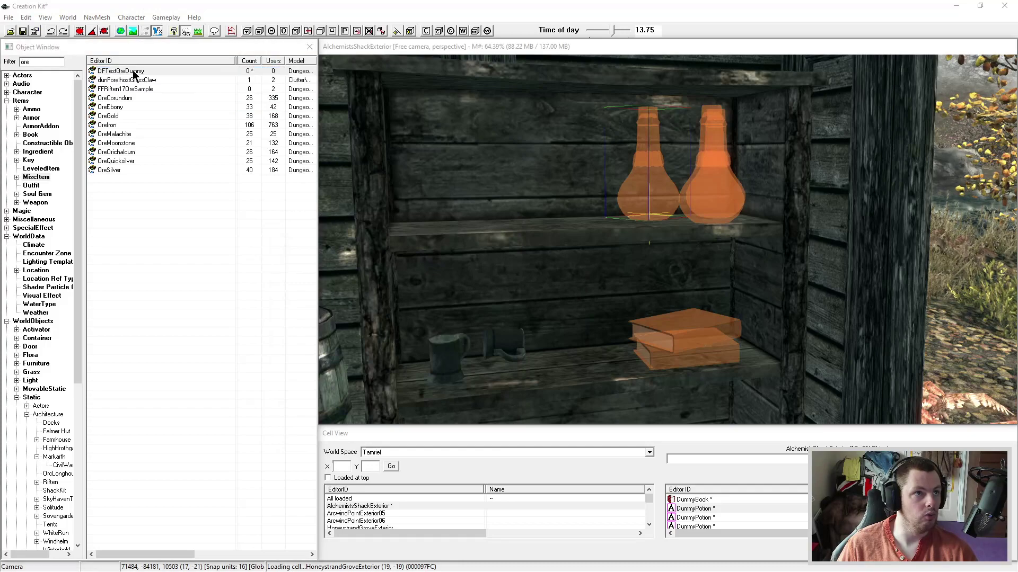
right_click(546, 314)
left_click(568, 331)
type("dummy")
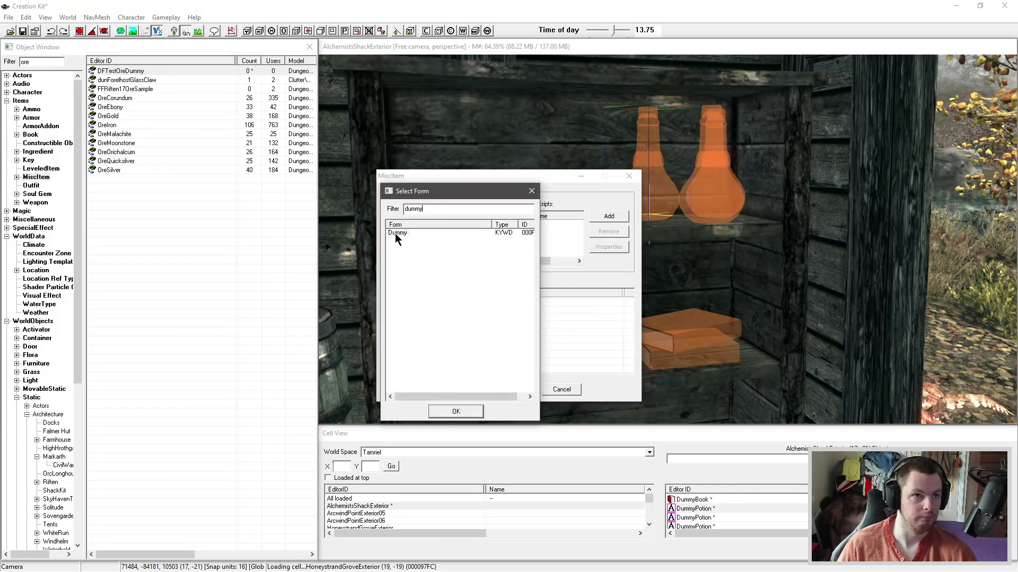
double_click(398, 233)
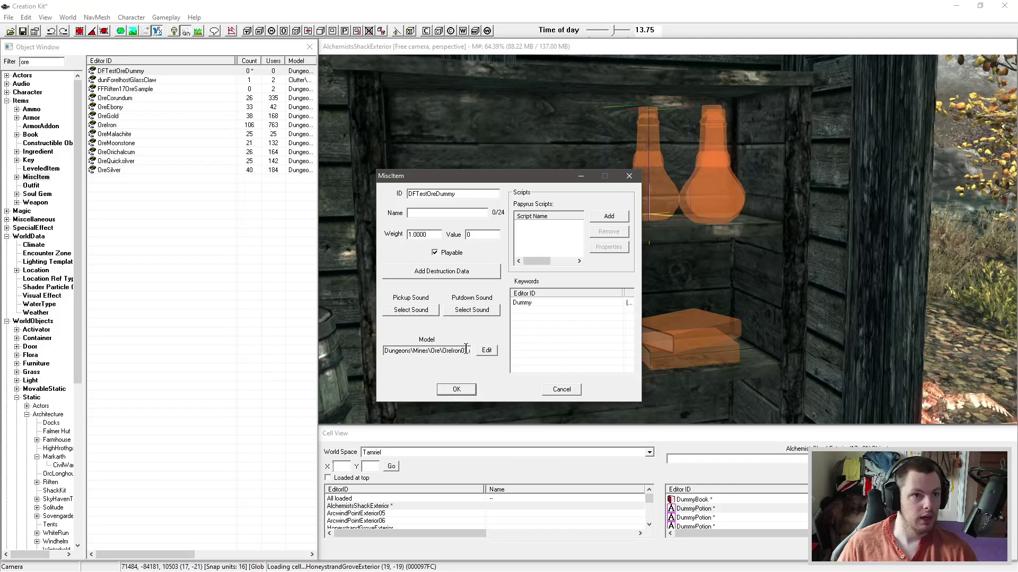
Step: Replace the DFTestOreDummy model with the custom dummy ore mesh from Darkfox127\Dummy Object\Objects, preview it, and save the item
left_click(485, 351)
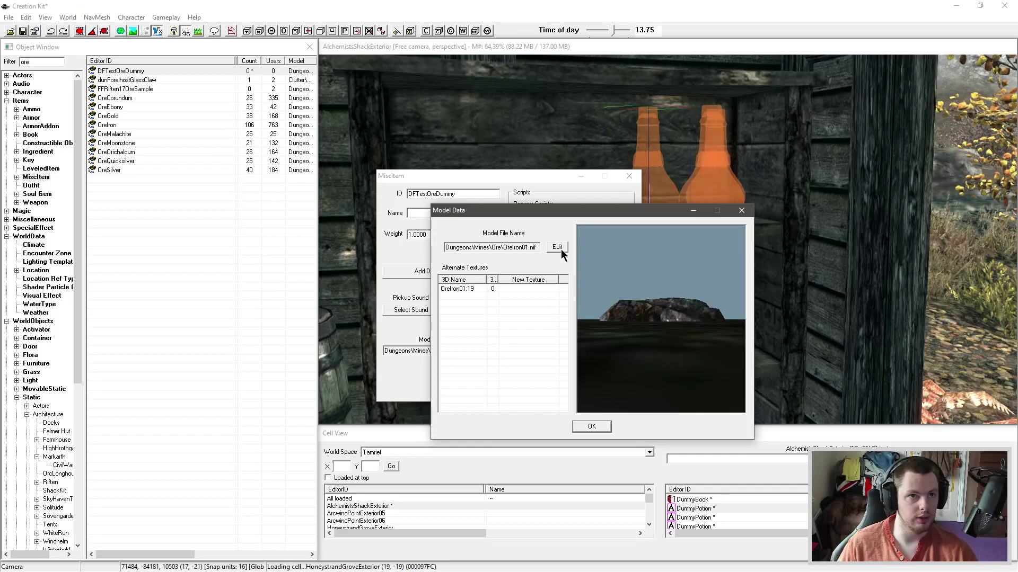
left_click(559, 248)
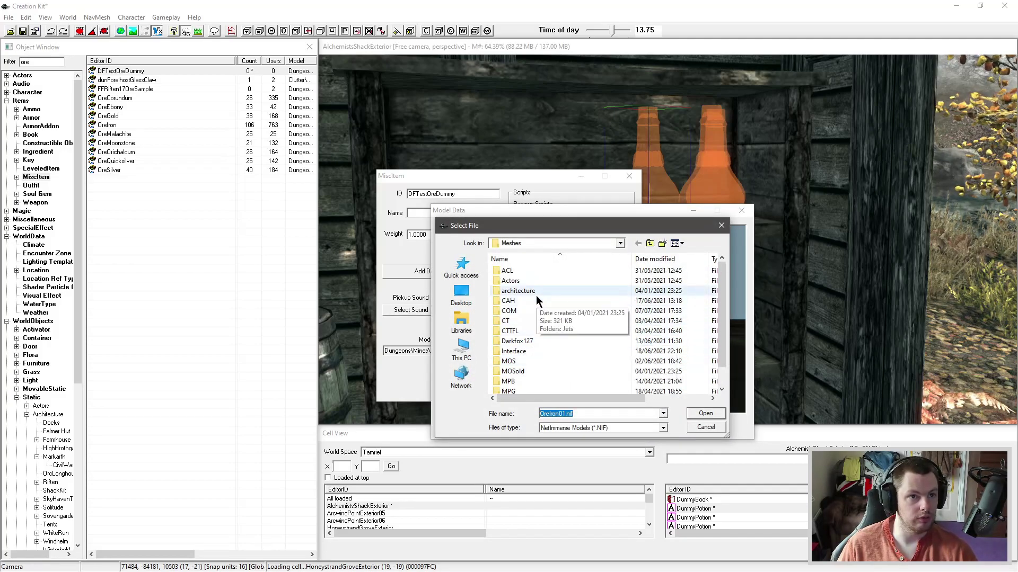
double_click(532, 342)
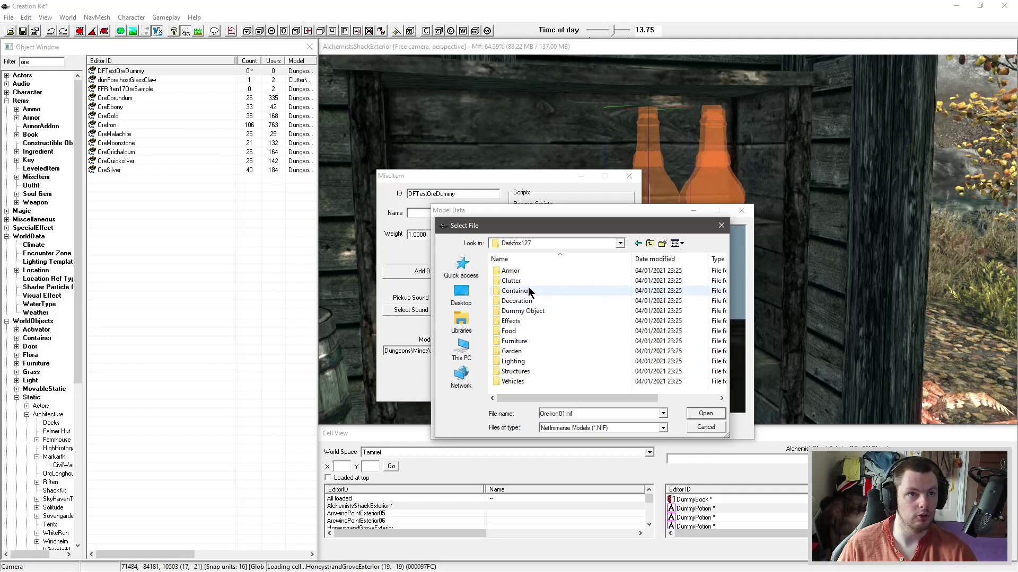
double_click(522, 310)
double_click(527, 279)
double_click(529, 281)
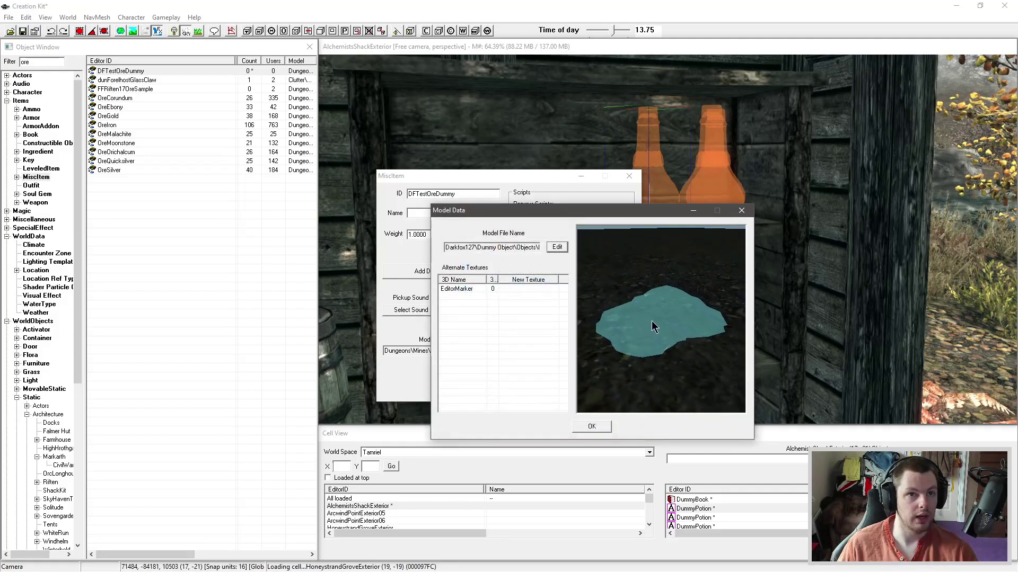
key("g")
left_click_drag(650, 310, 624, 336)
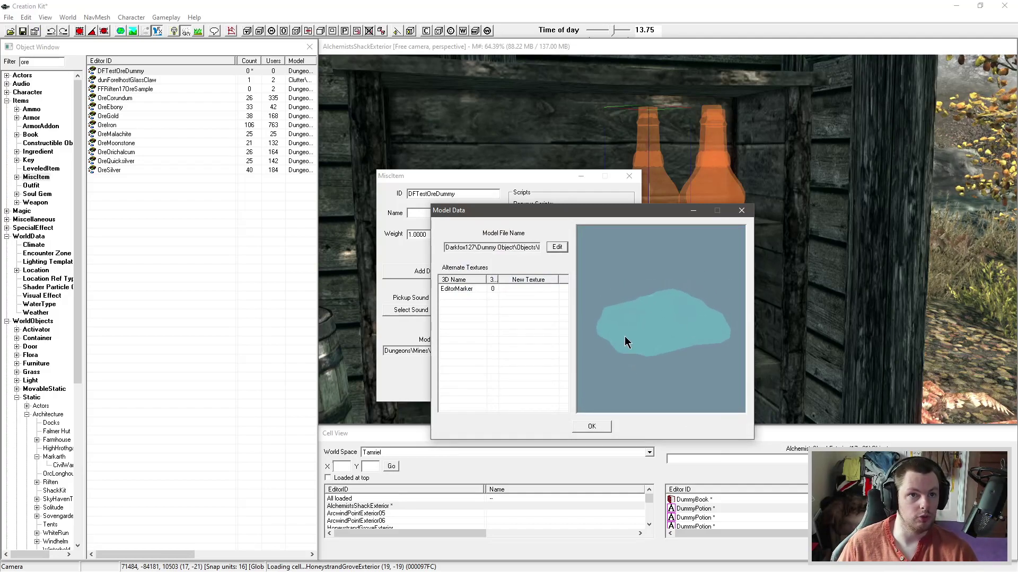
left_click(591, 427)
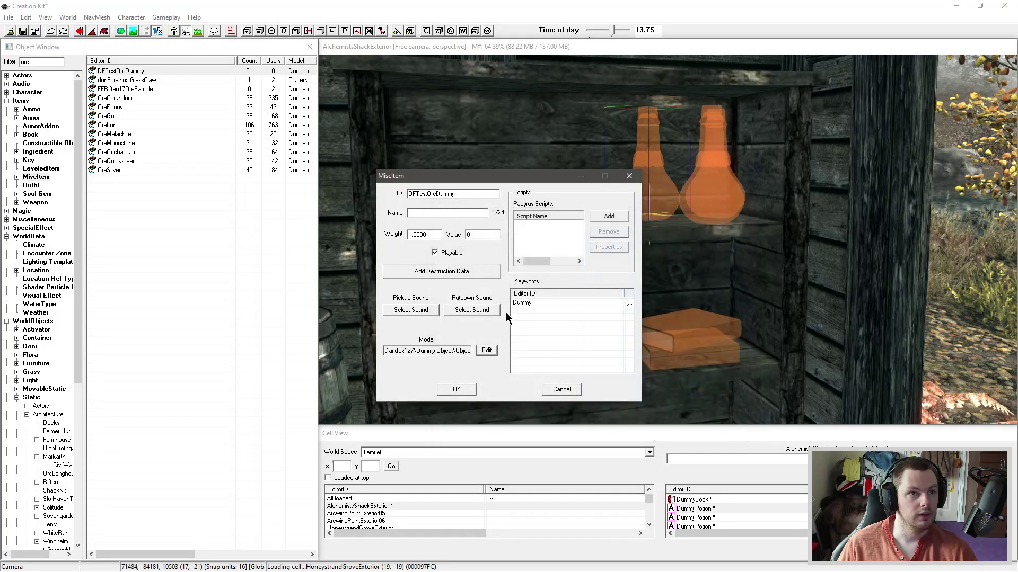
left_click(457, 390)
Step: Place DFTestOreDummy in the shack on the shelf between the tankards and the dummy books, and settle its position
left_click_drag(128, 71, 590, 342)
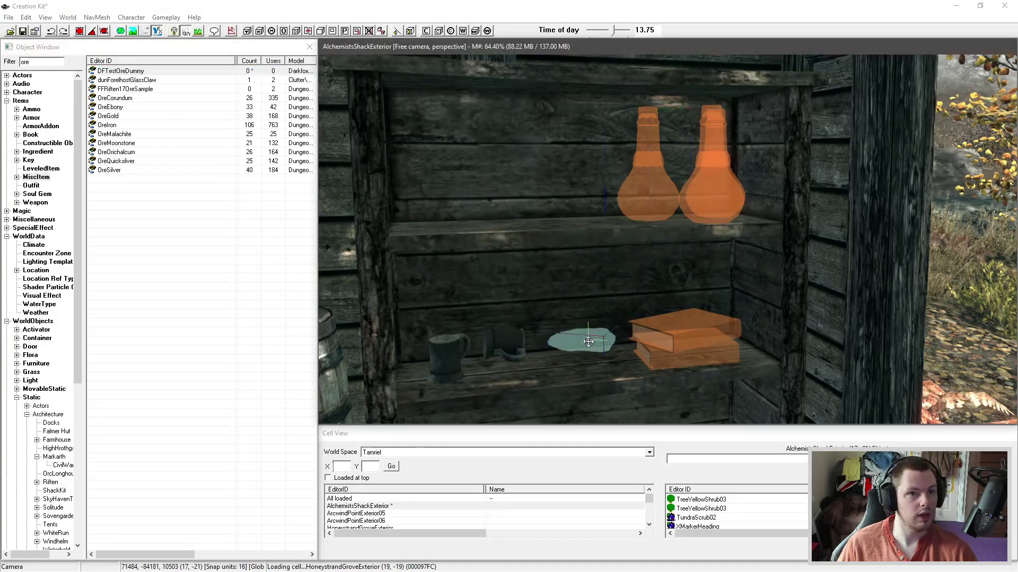
scroll(610, 334, "up", 2)
middle_click_drag(609, 334, 708, 232)
left_click_drag(709, 232, 700, 257)
key("z")
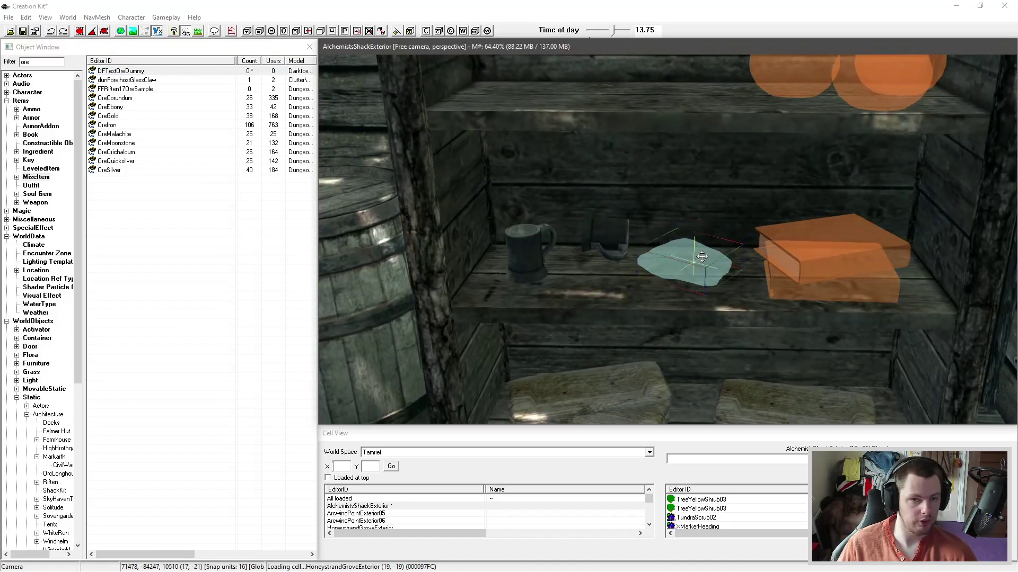
scroll(706, 262, "up", 5)
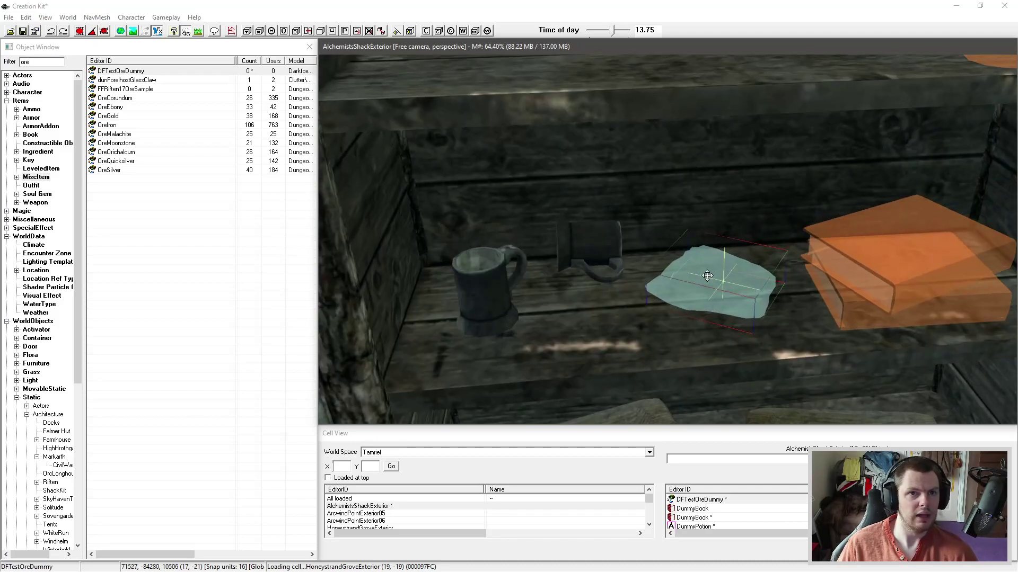
right_click_drag(707, 270, 661, 263)
key("ctrl+z")
middle_click_drag(665, 269, 669, 222, "shift")
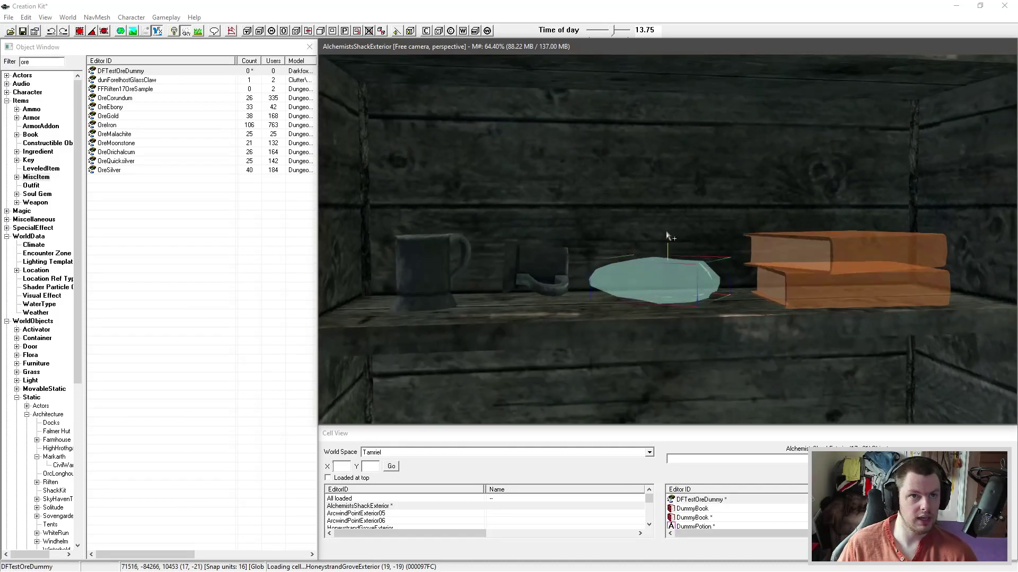
Step: Open the placed ore's reference properties and set its Leveled Item Base Object to LItemBlacksmithMineralsRaw75
double_click(662, 266)
left_click_drag(549, 166, 380, 234)
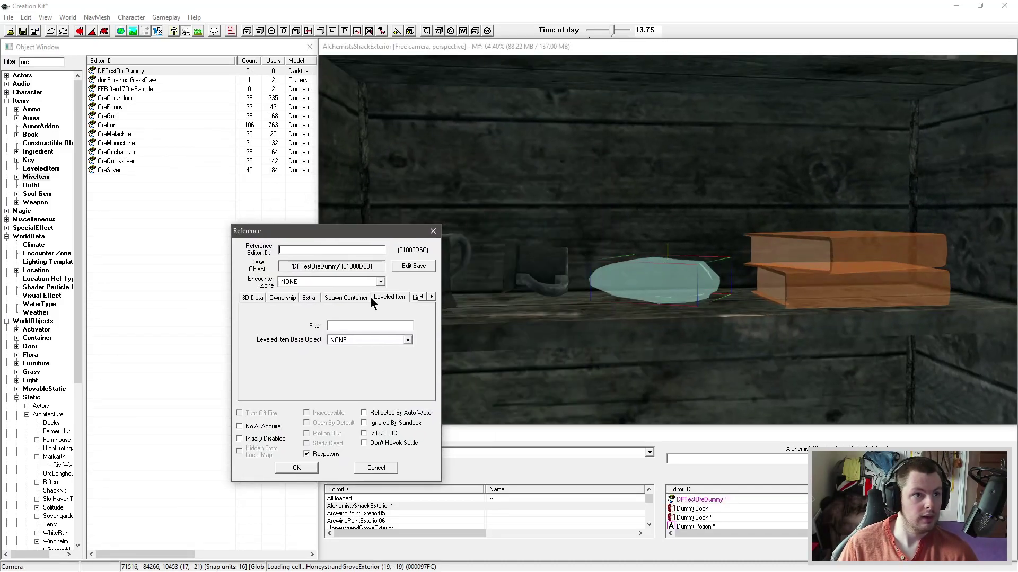
left_click(364, 339)
key("l")
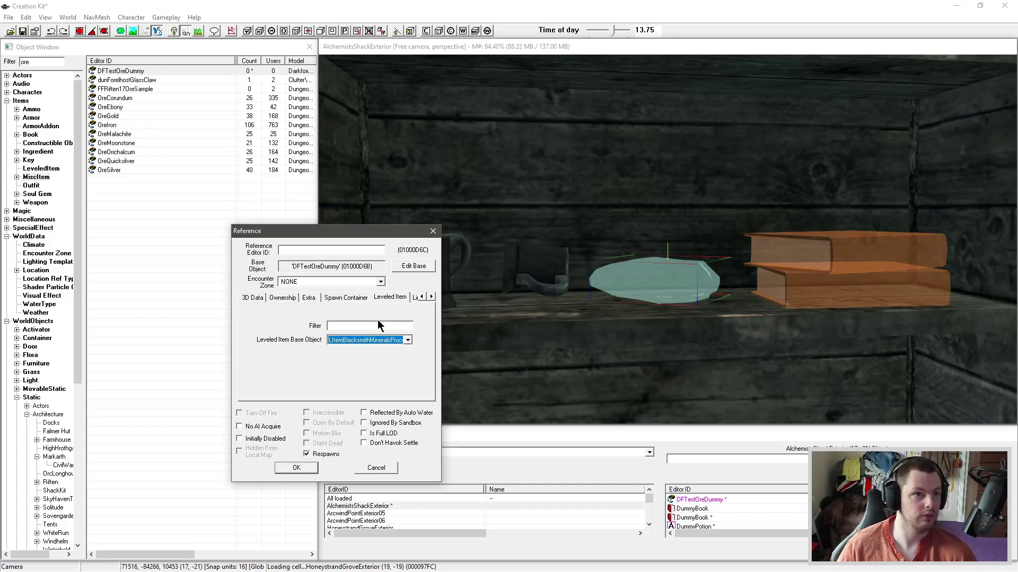
left_click(402, 340)
scroll(419, 349, "up", 1)
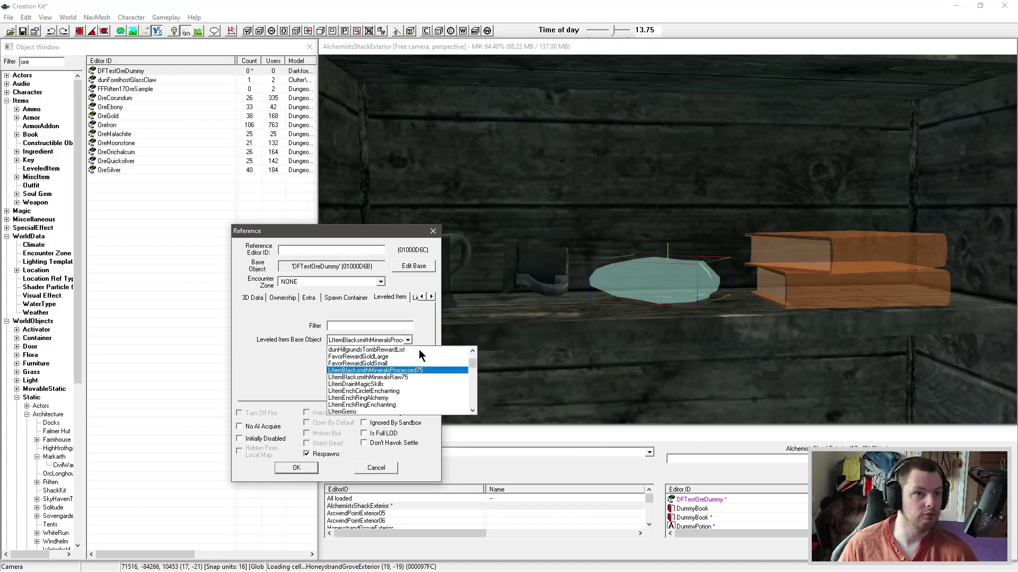
left_click(425, 377)
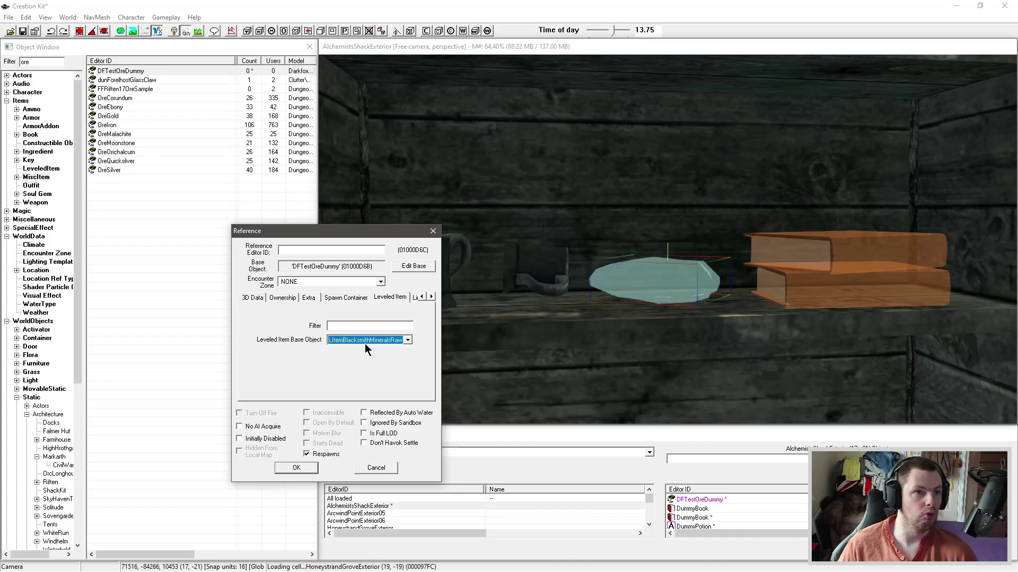
Step: Find the blacksmith minerals lists by filtering the LeveledItem objects by "minera"
double_click(32, 61)
type("mineralsr")
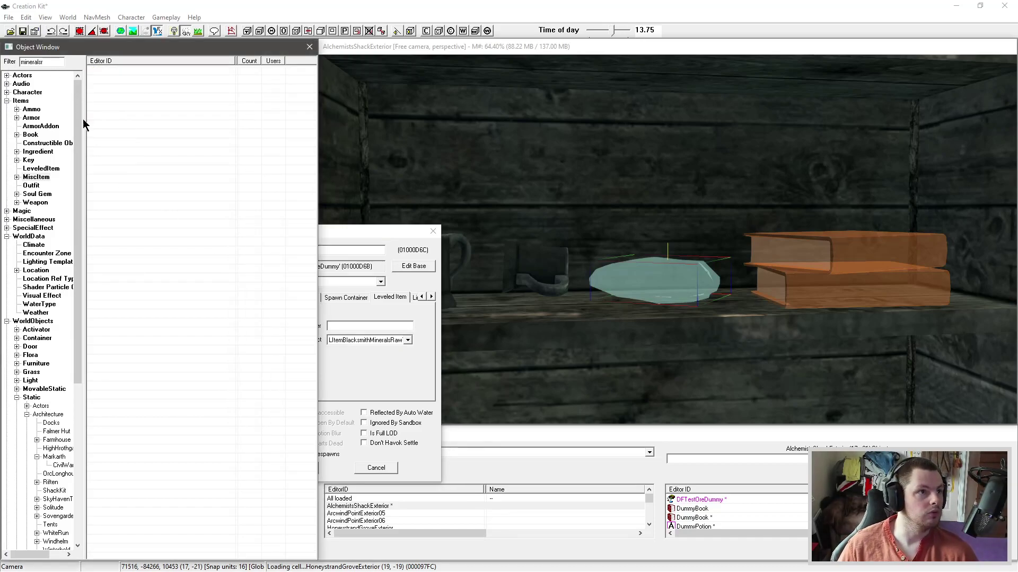
left_click(39, 389)
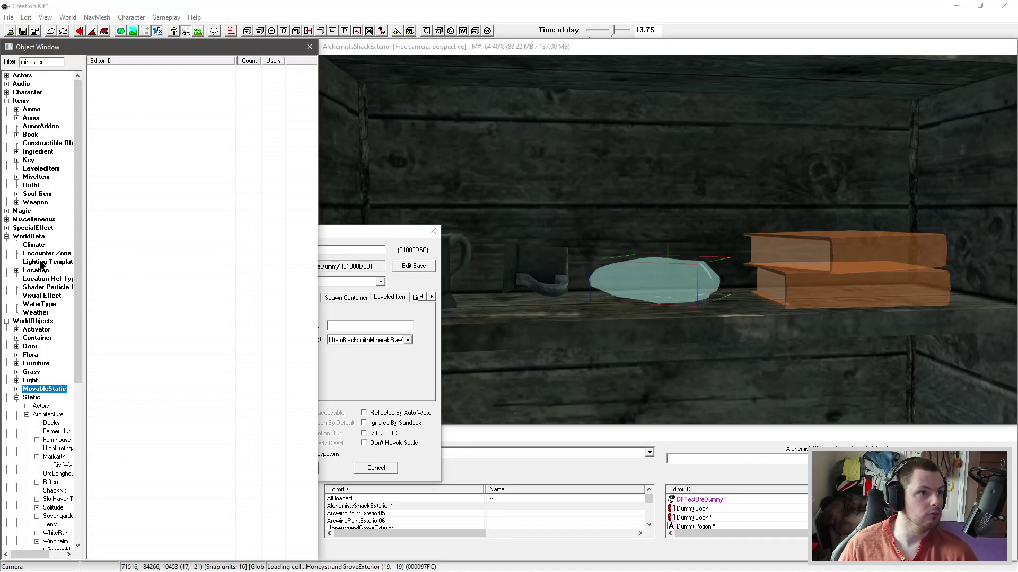
left_click(36, 177)
double_click(31, 62)
type("minera")
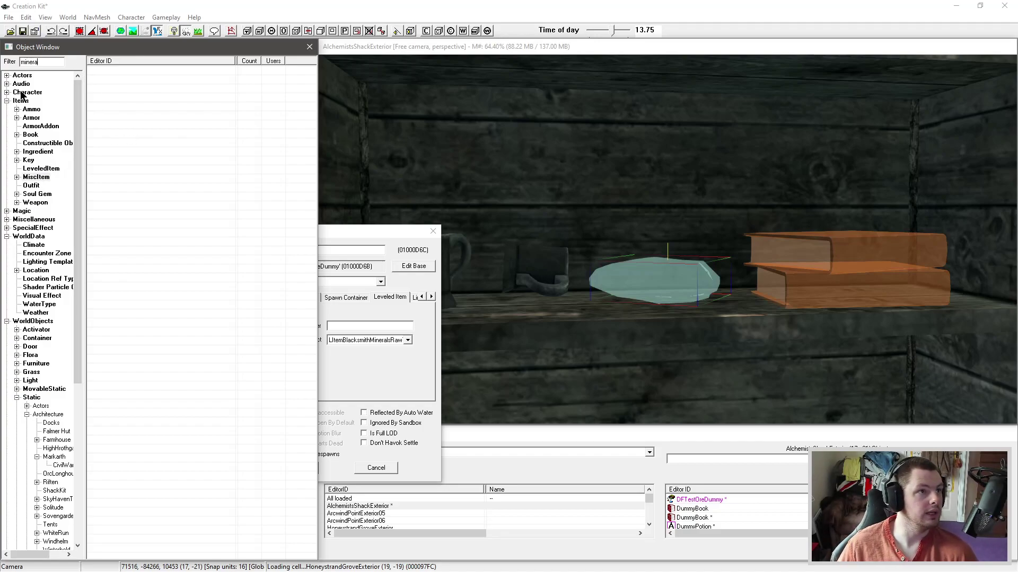
left_click(31, 152)
left_click(40, 168)
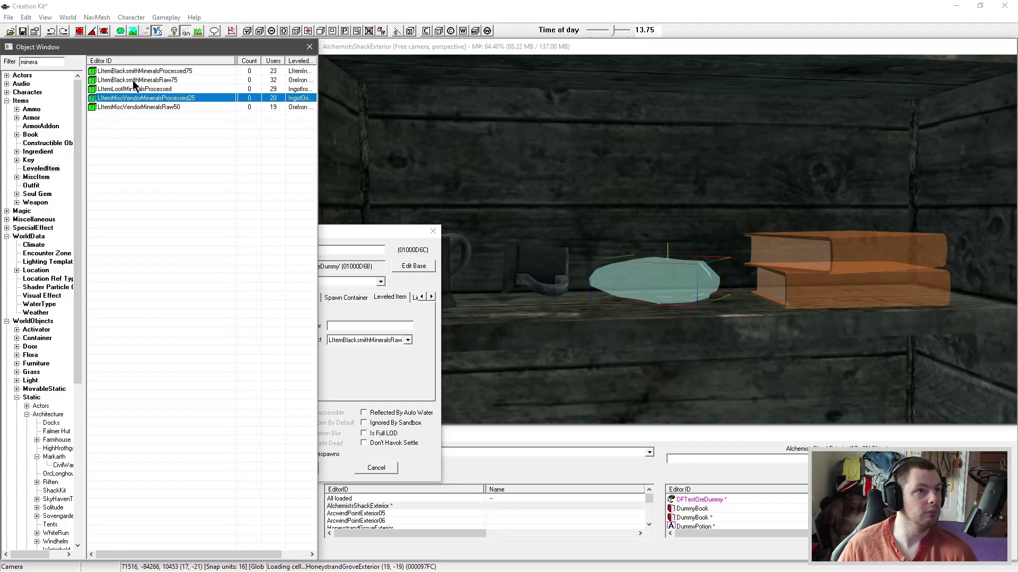
Step: Open LItemBlacksmithMineralsRaw75, examine its leveled entries, and close it without changes
left_click(137, 80)
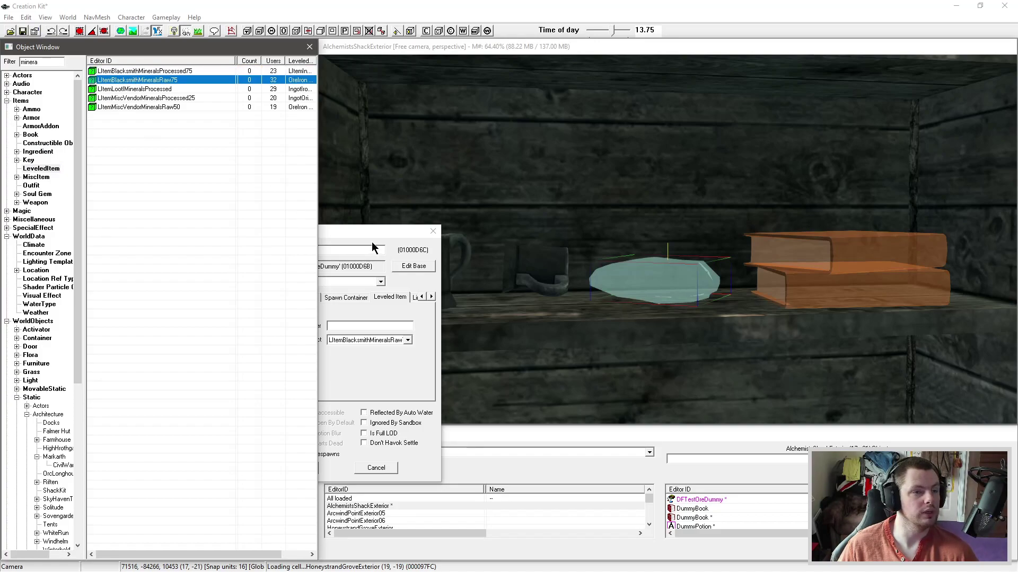
scroll(446, 269, "down", 3)
scroll(448, 279, "down", 3)
scroll(457, 325, "up", 5)
scroll(453, 318, "down", 5)
scroll(444, 305, "up", 5)
scroll(443, 304, "up", 1)
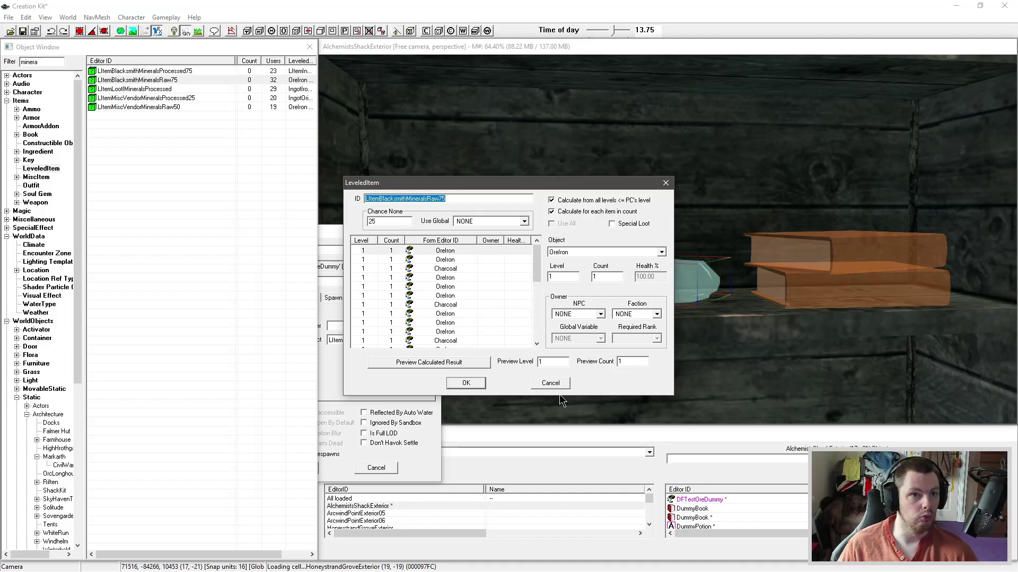
left_click(553, 385)
Step: Confirm the ore reference's leveled item setting and save the plugin as TestDummy
left_click_drag(360, 233, 392, 263)
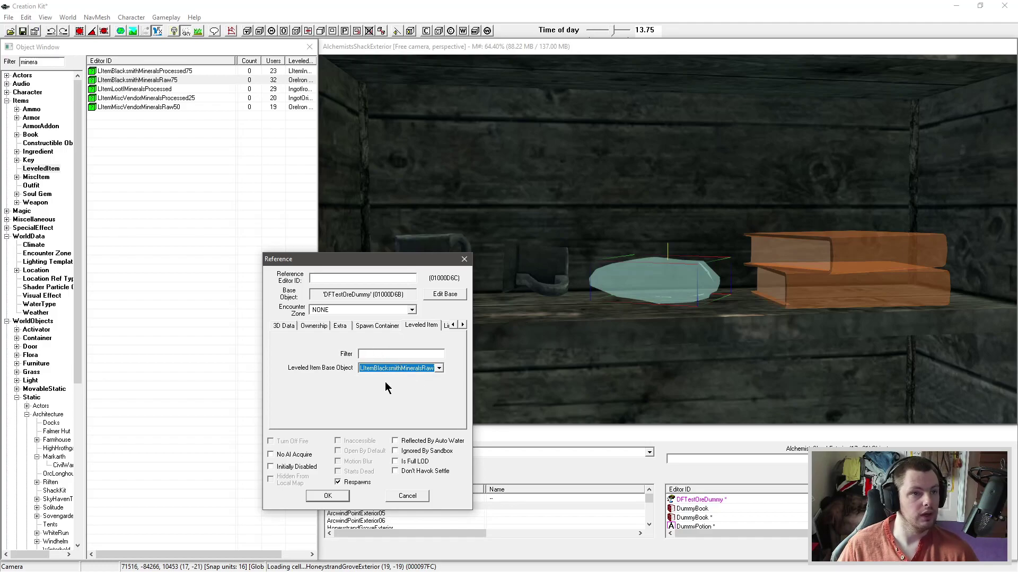
left_click(327, 496)
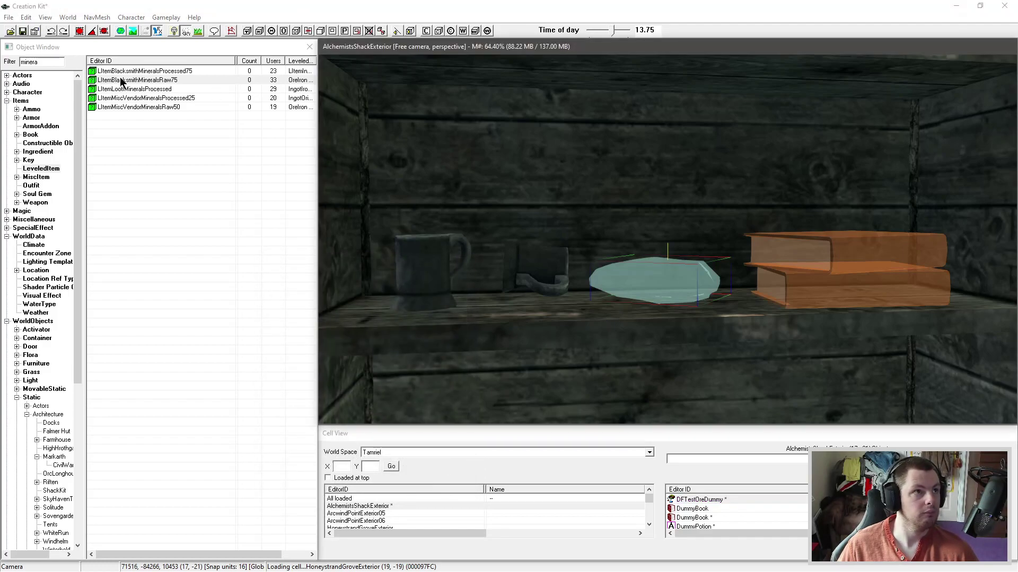
left_click(21, 32)
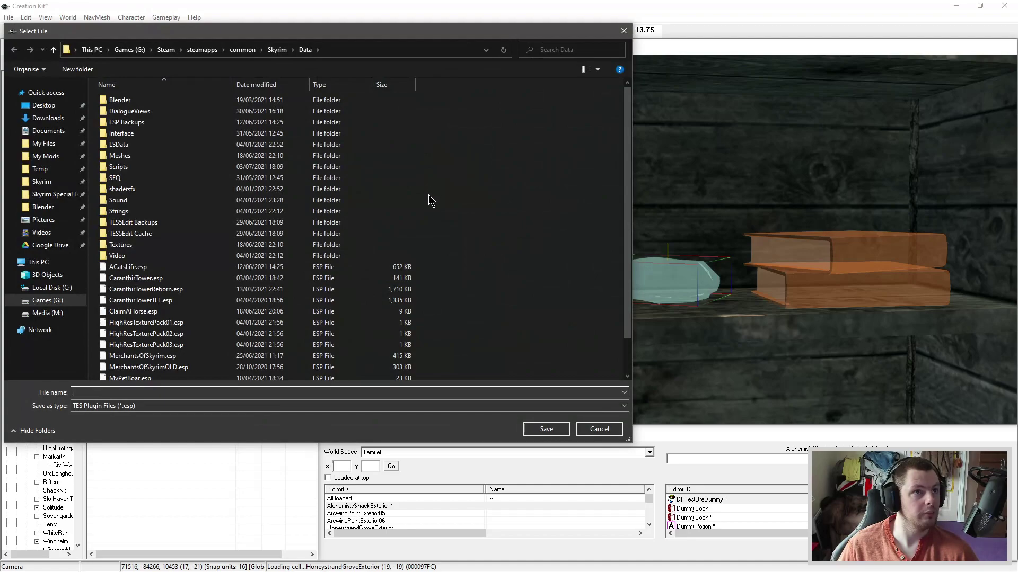
type("TestDummy")
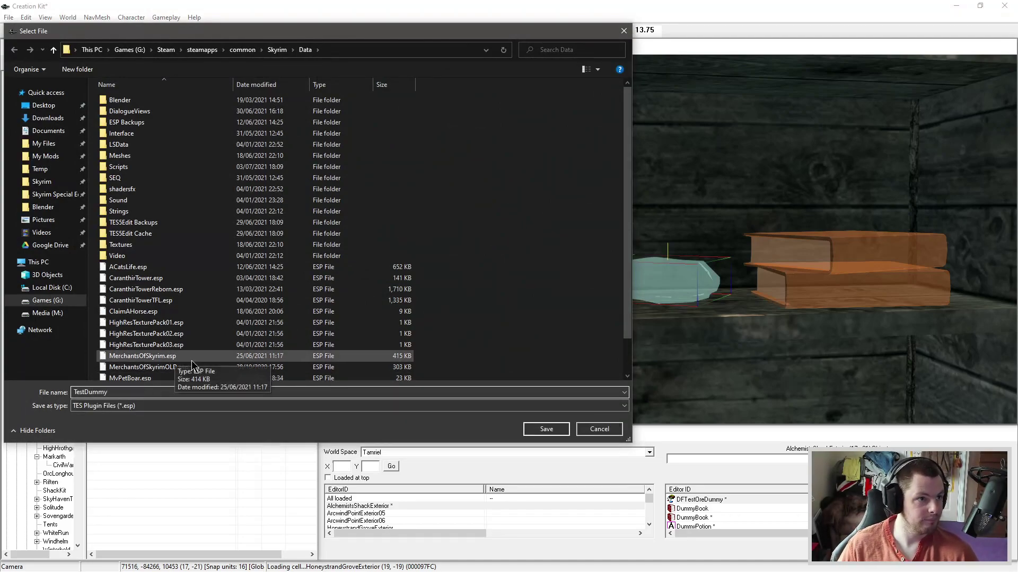
key("Return")
scroll(636, 289, "down", 4)
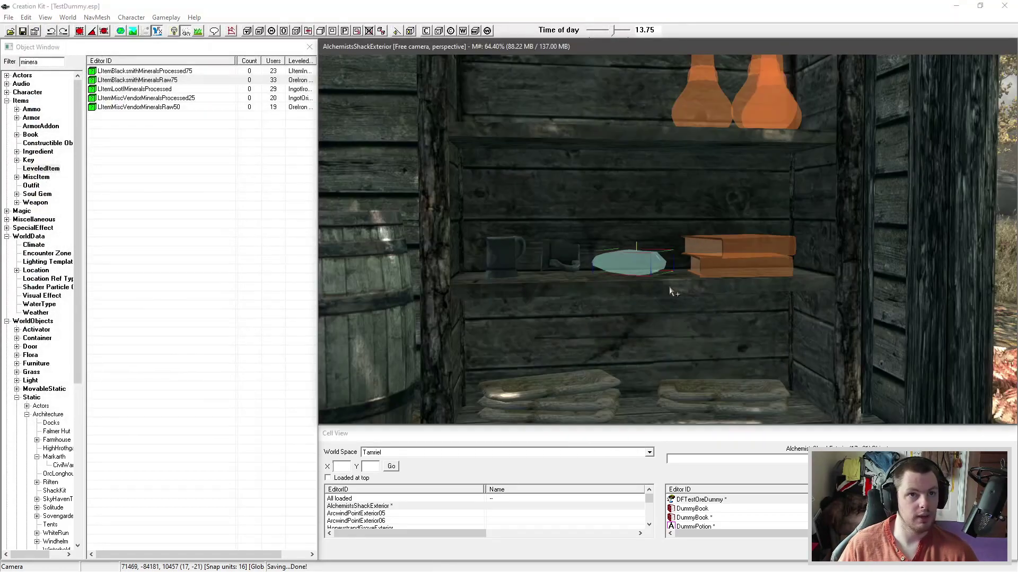
middle_click_drag(671, 289, 638, 325, "shift")
scroll(648, 324, "up", 2)
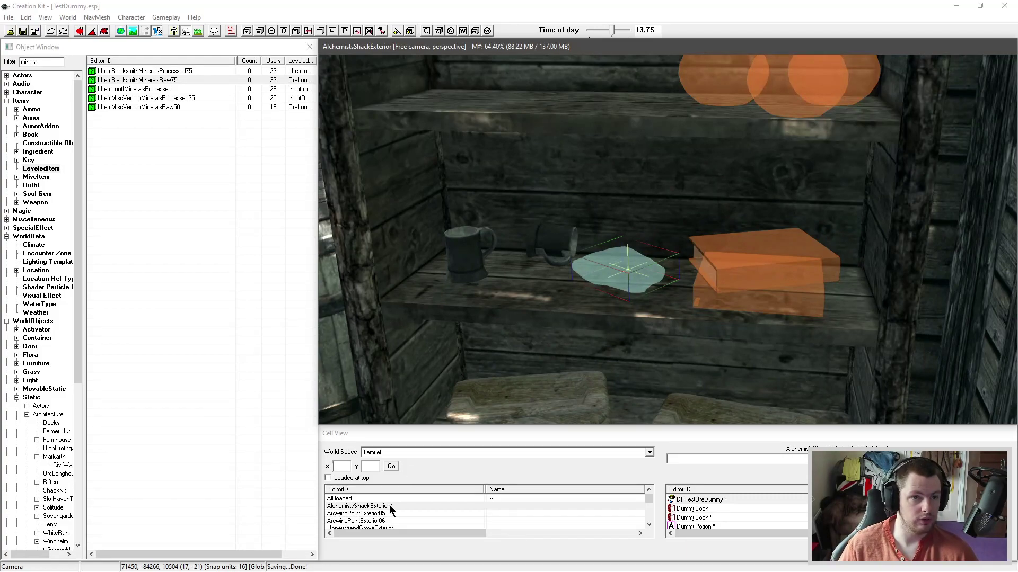
scroll(636, 286, "down", 3)
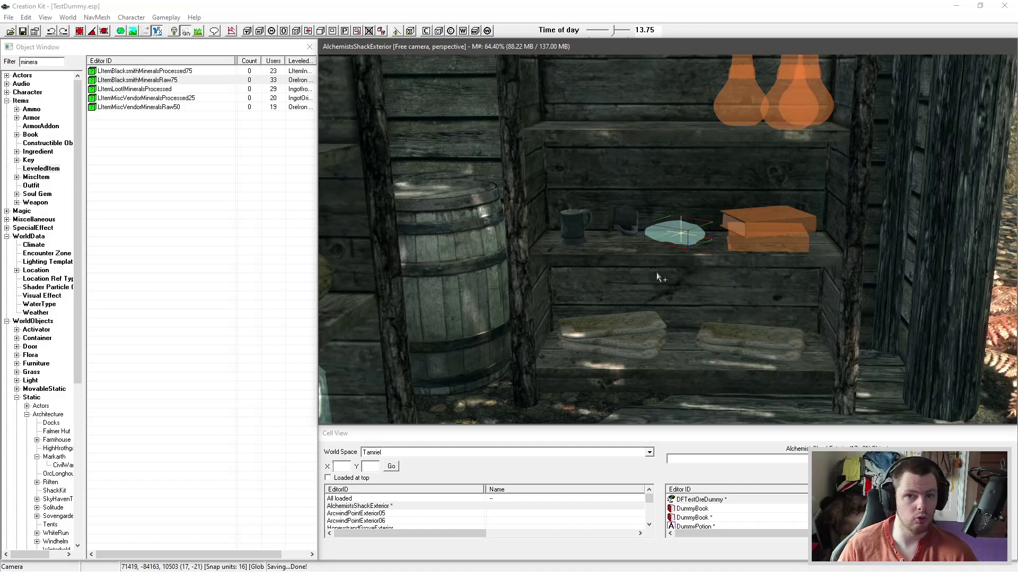
scroll(666, 261, "up", 3)
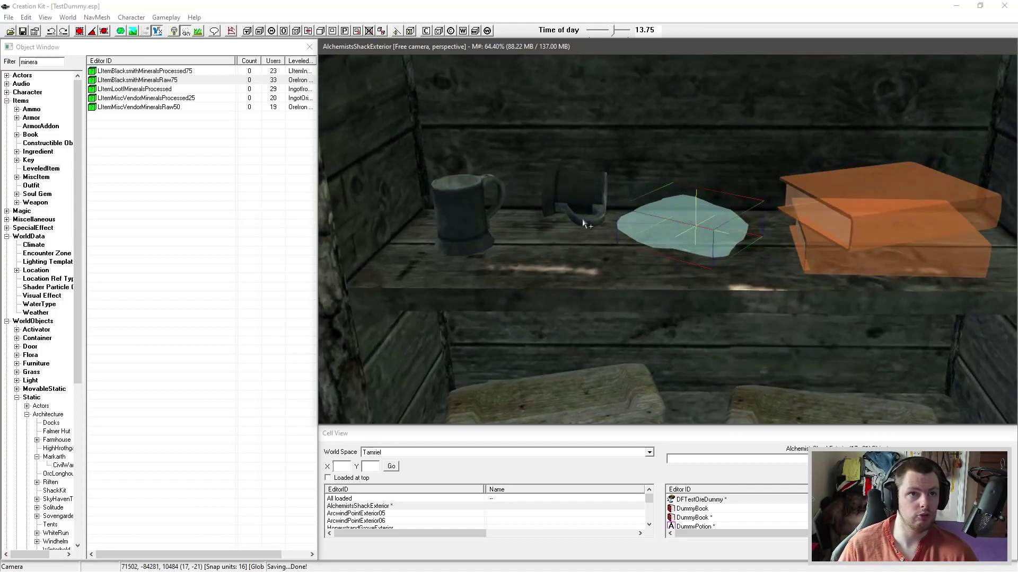